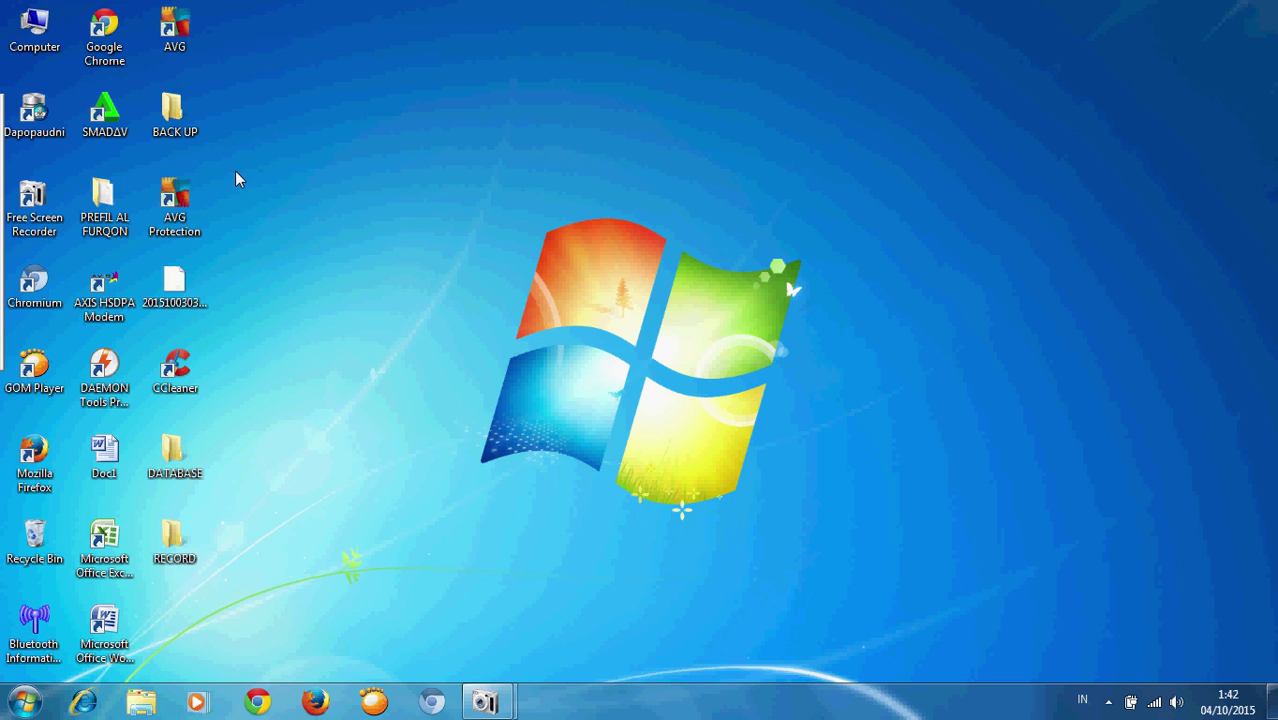
Launch Dapopaudni and log in with the saved account for semester 2015/2016 Ganjil
click(42, 131)
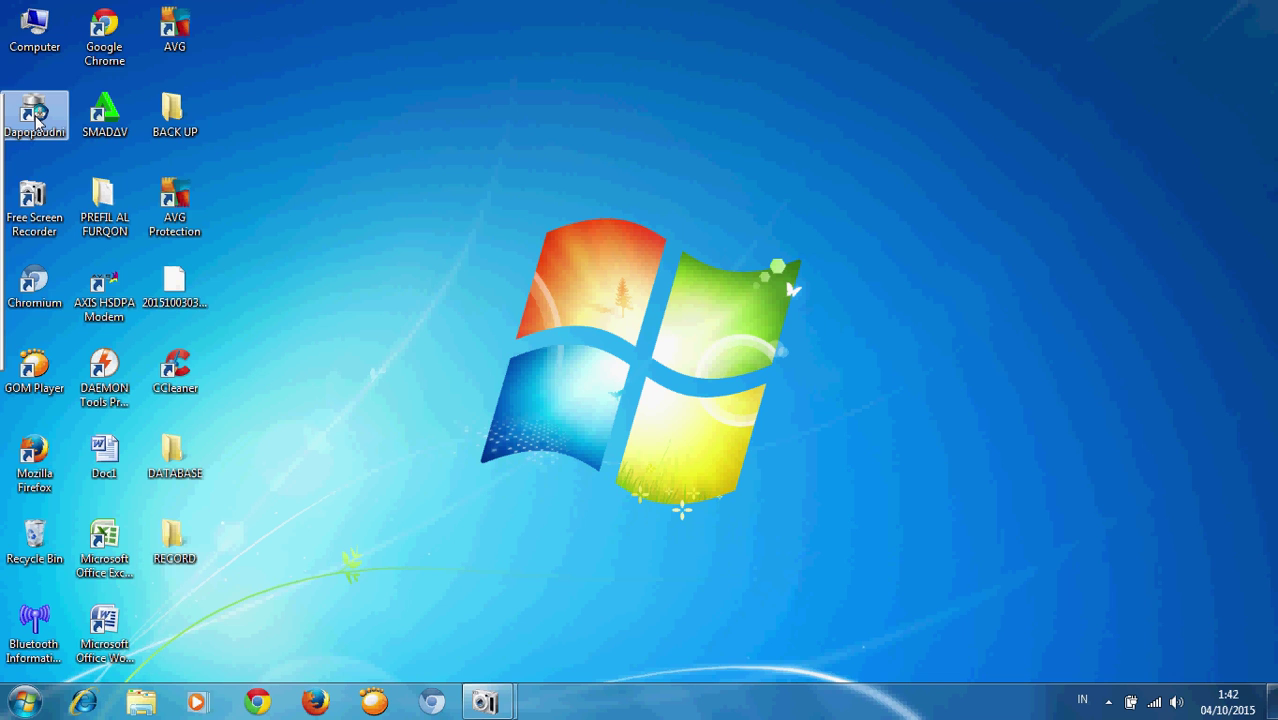
double_click(37, 115)
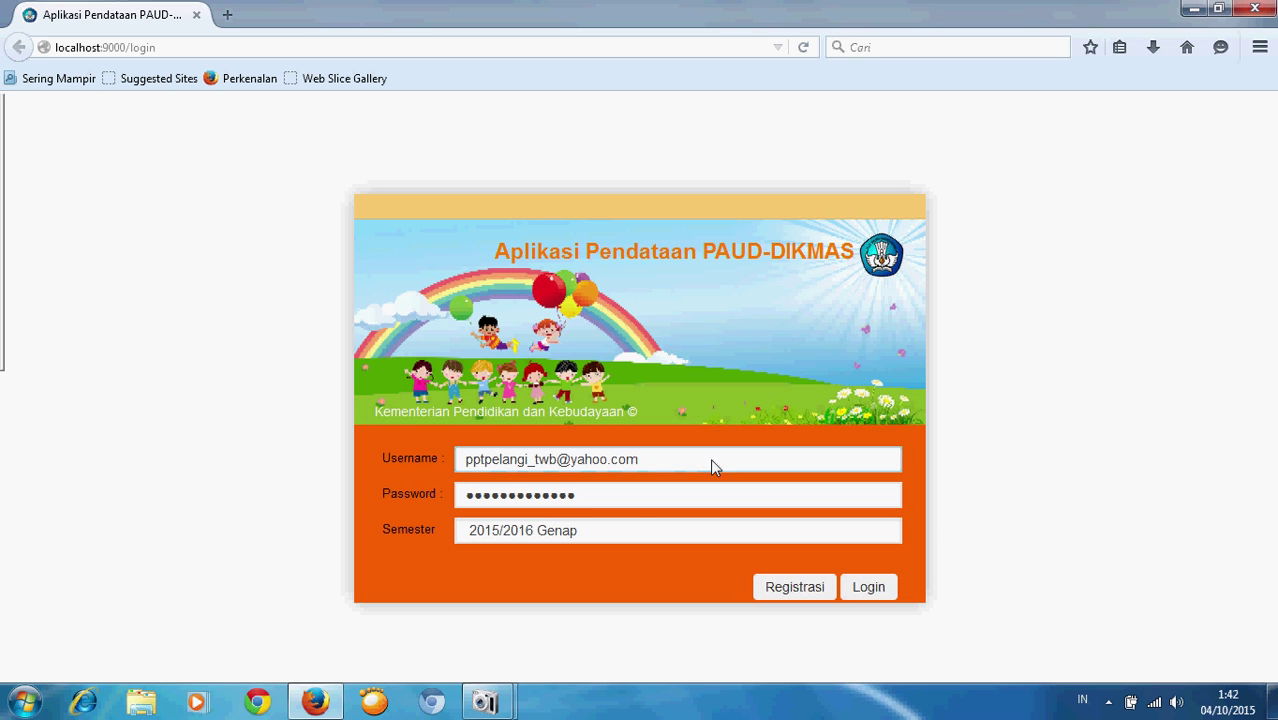
click(625, 530)
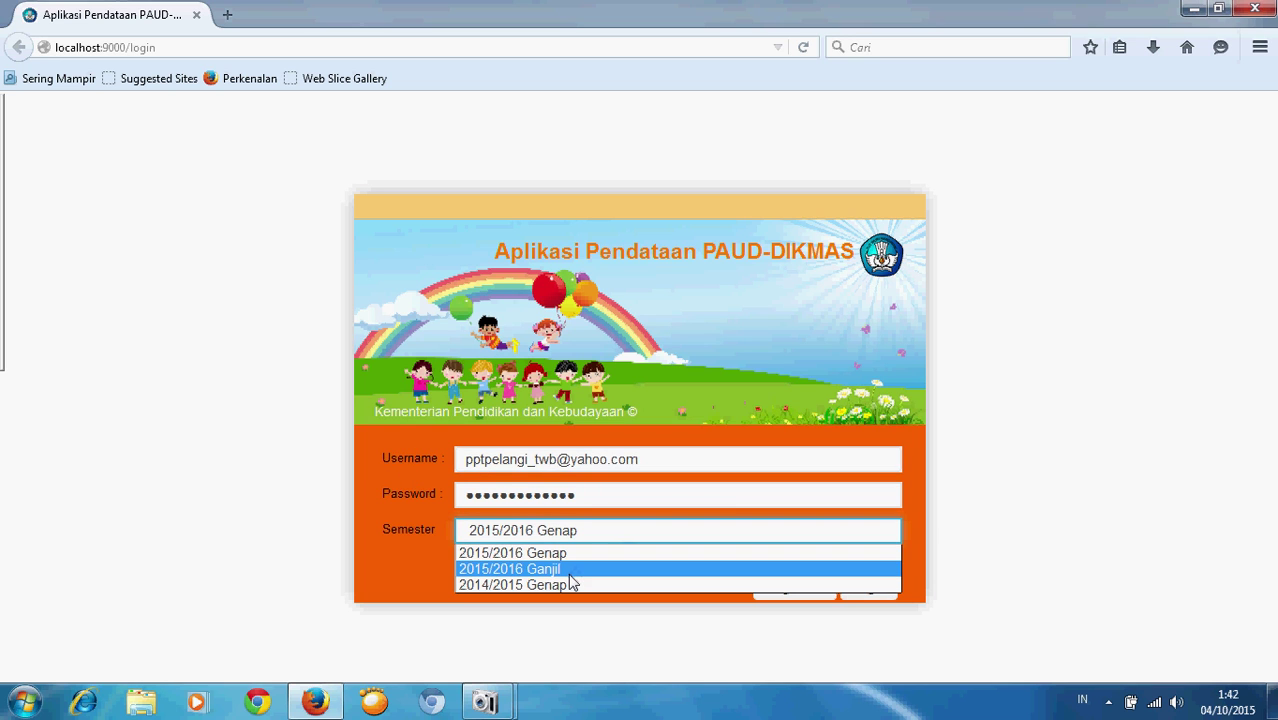
click(567, 573)
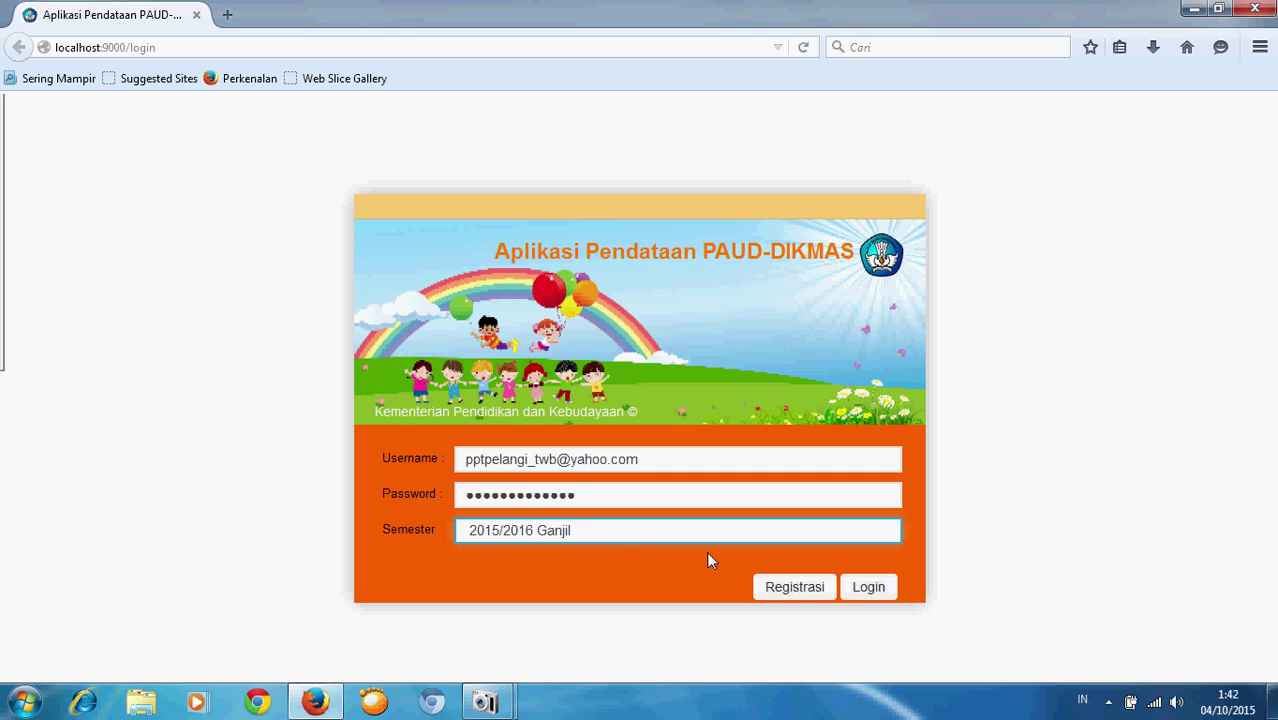
click(864, 592)
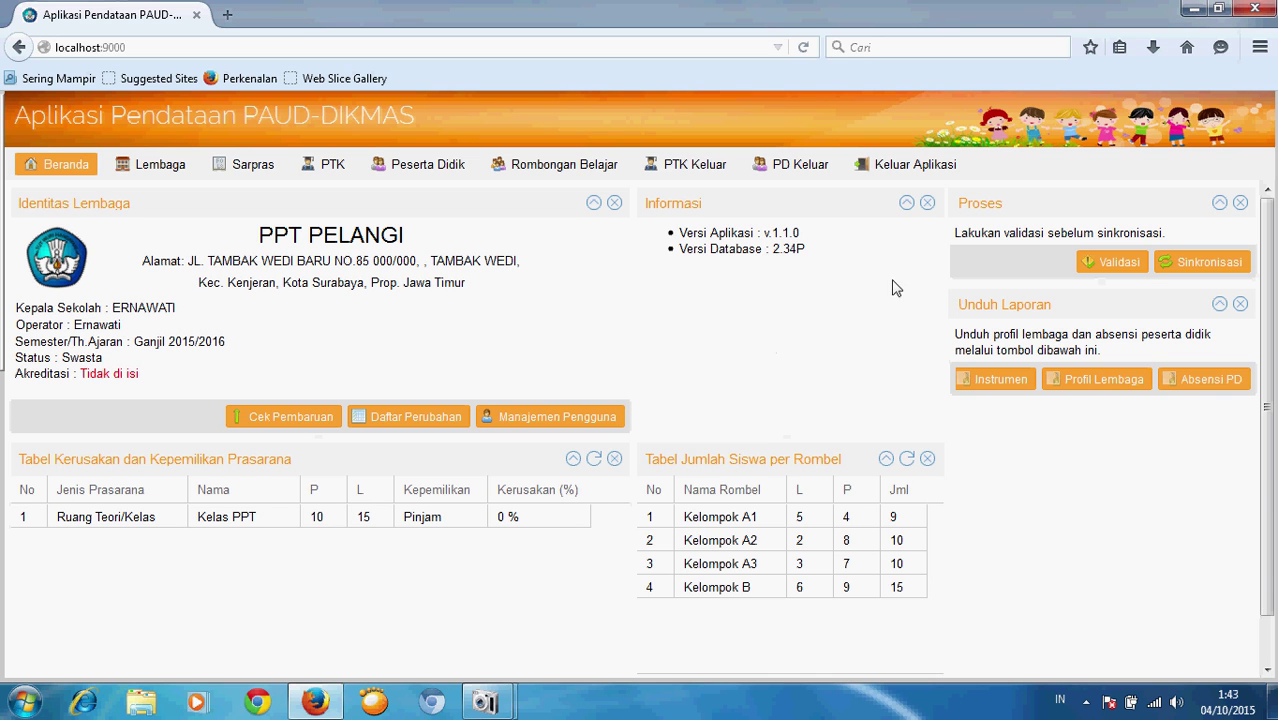
Check the Dapopaudni v1.1.2 entry among the installed programs in Control Panel, and return to the data application in Firefox
click(1191, 11)
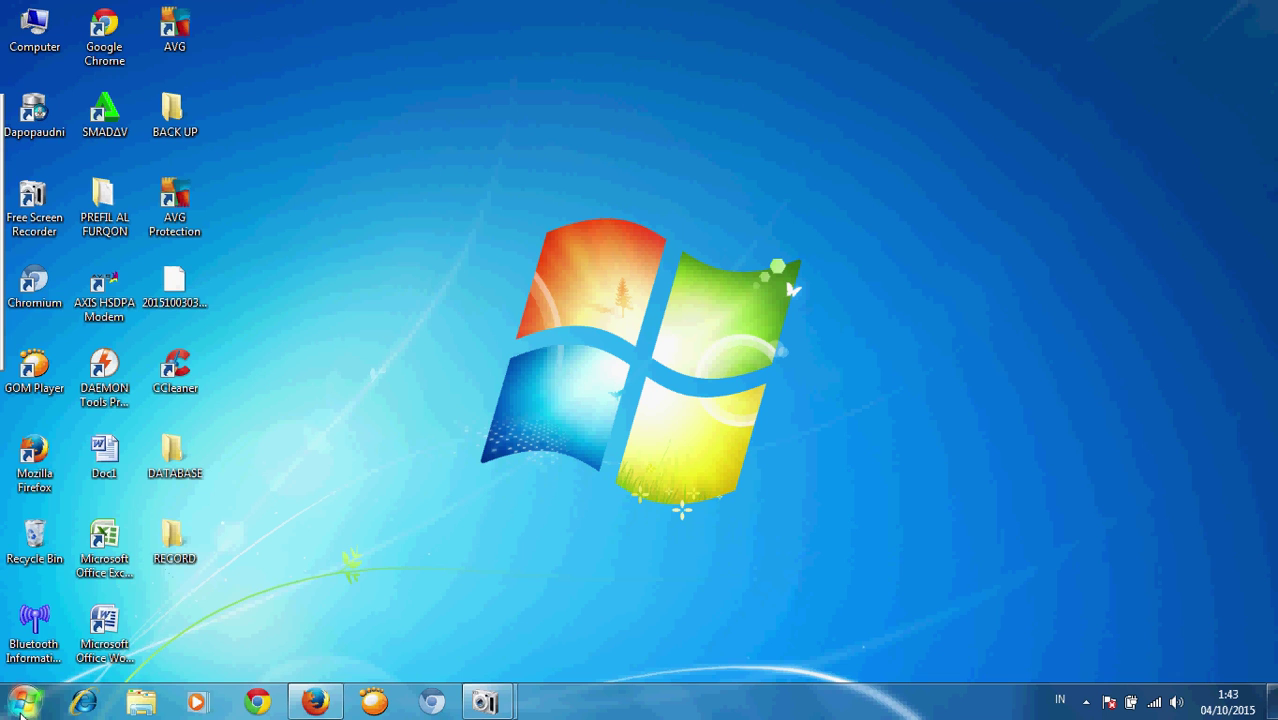
click(22, 700)
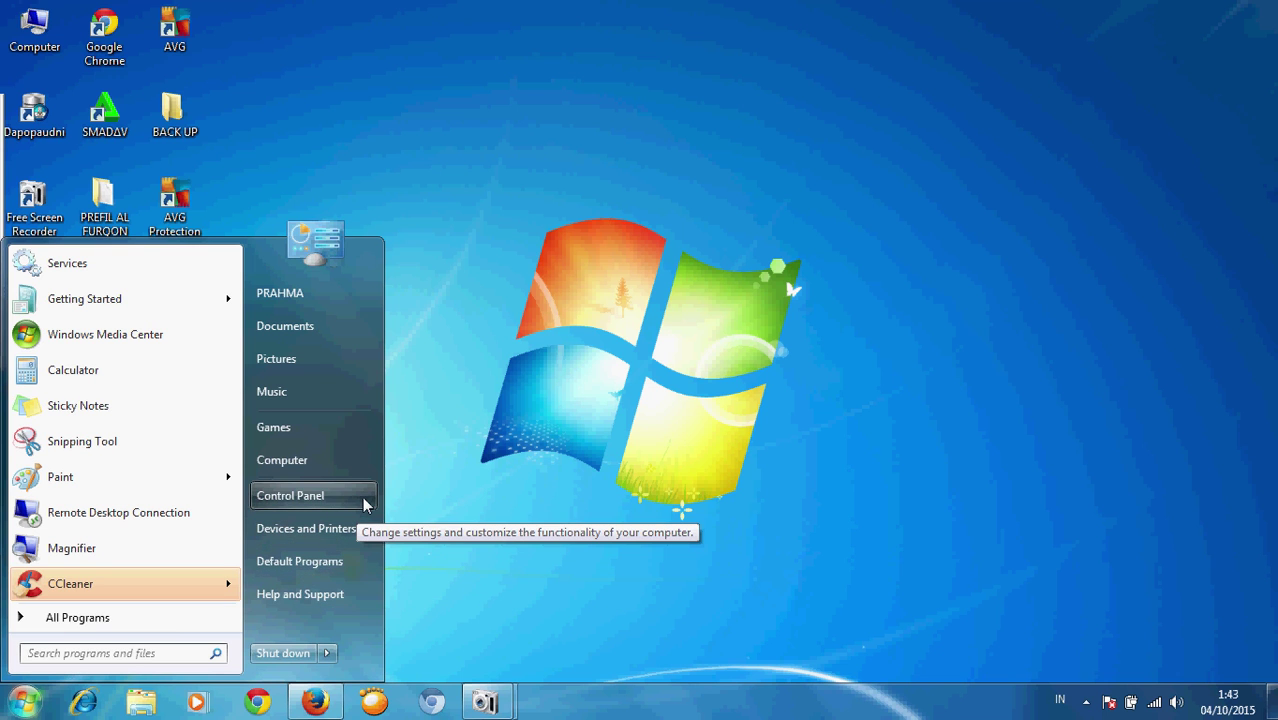
click(325, 497)
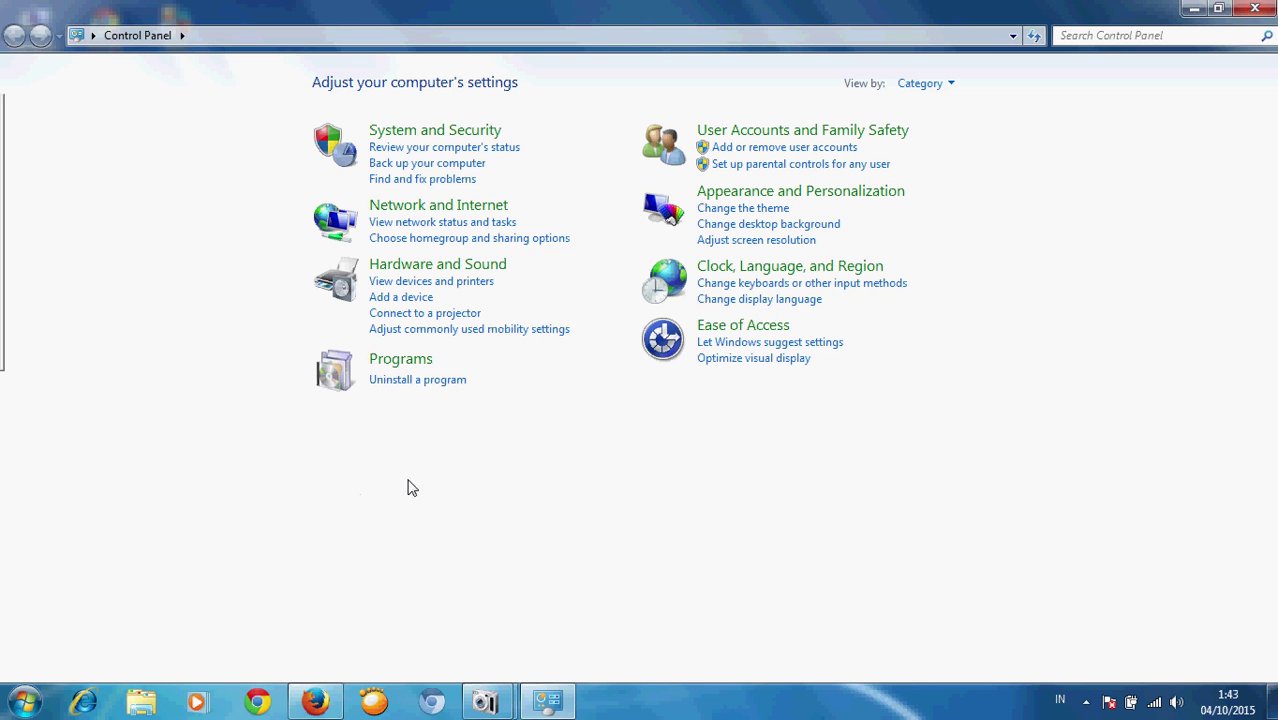
click(420, 380)
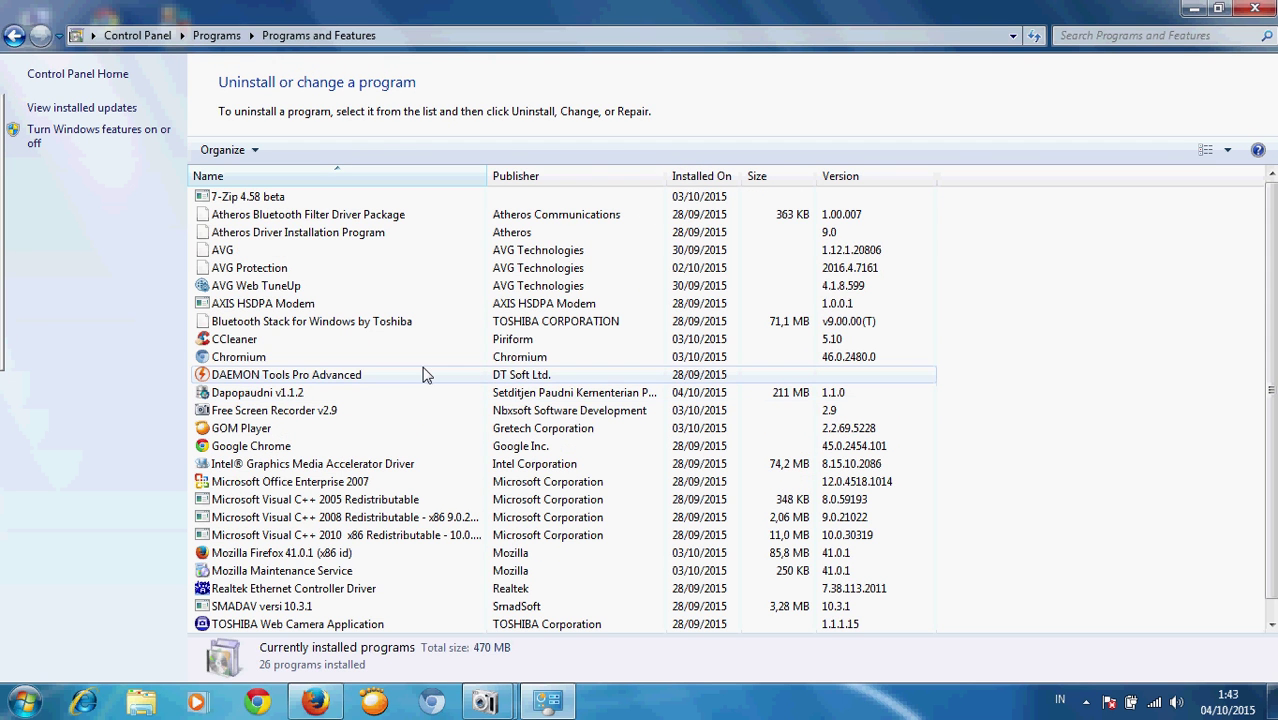
click(323, 395)
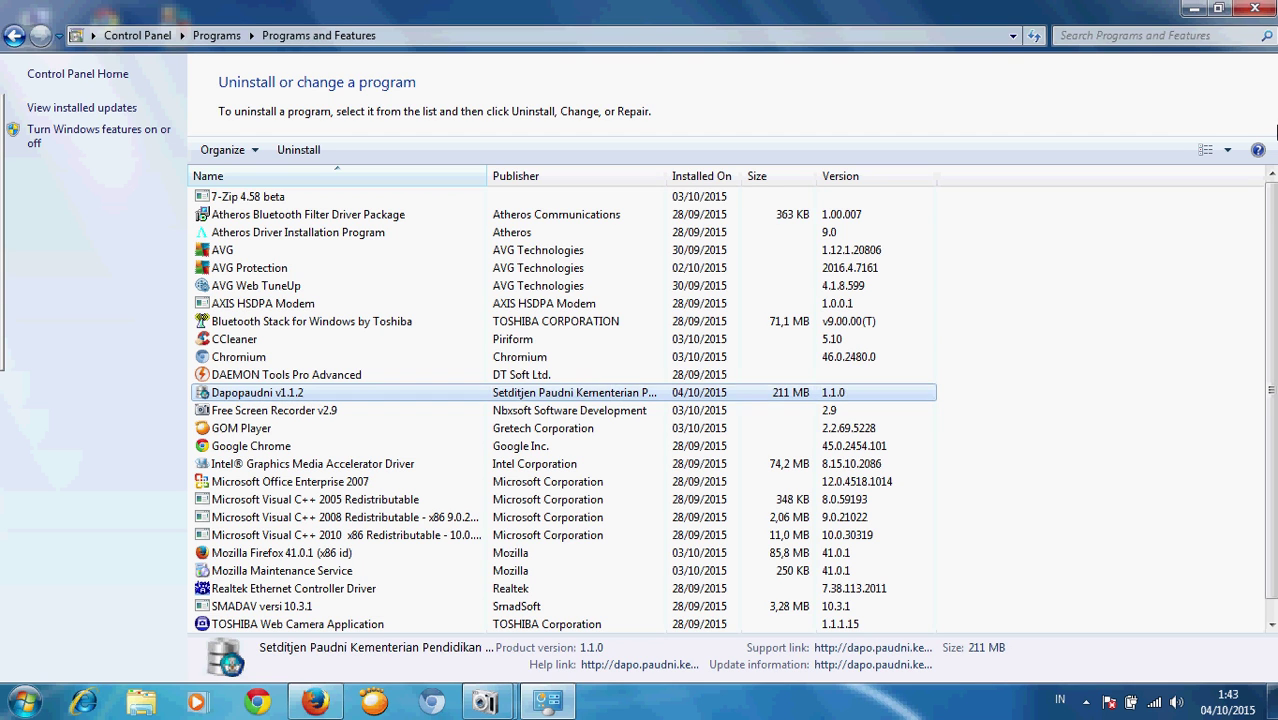
click(1253, 12)
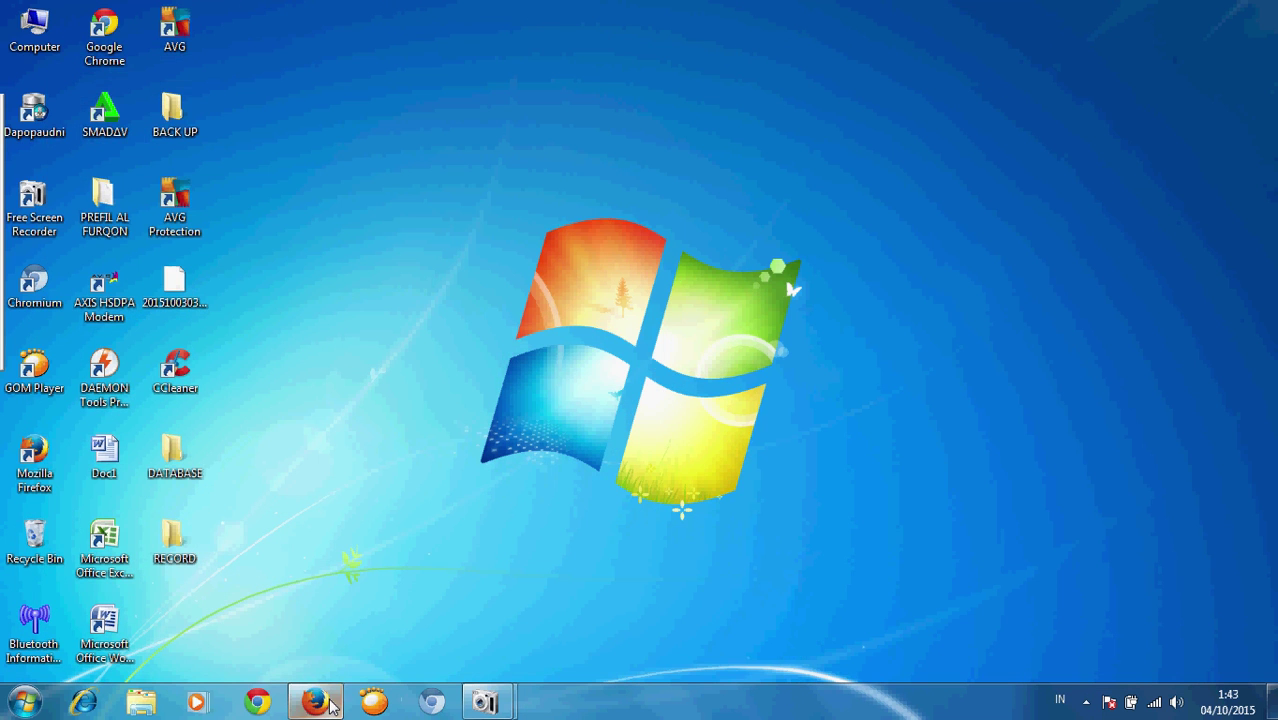
click(315, 702)
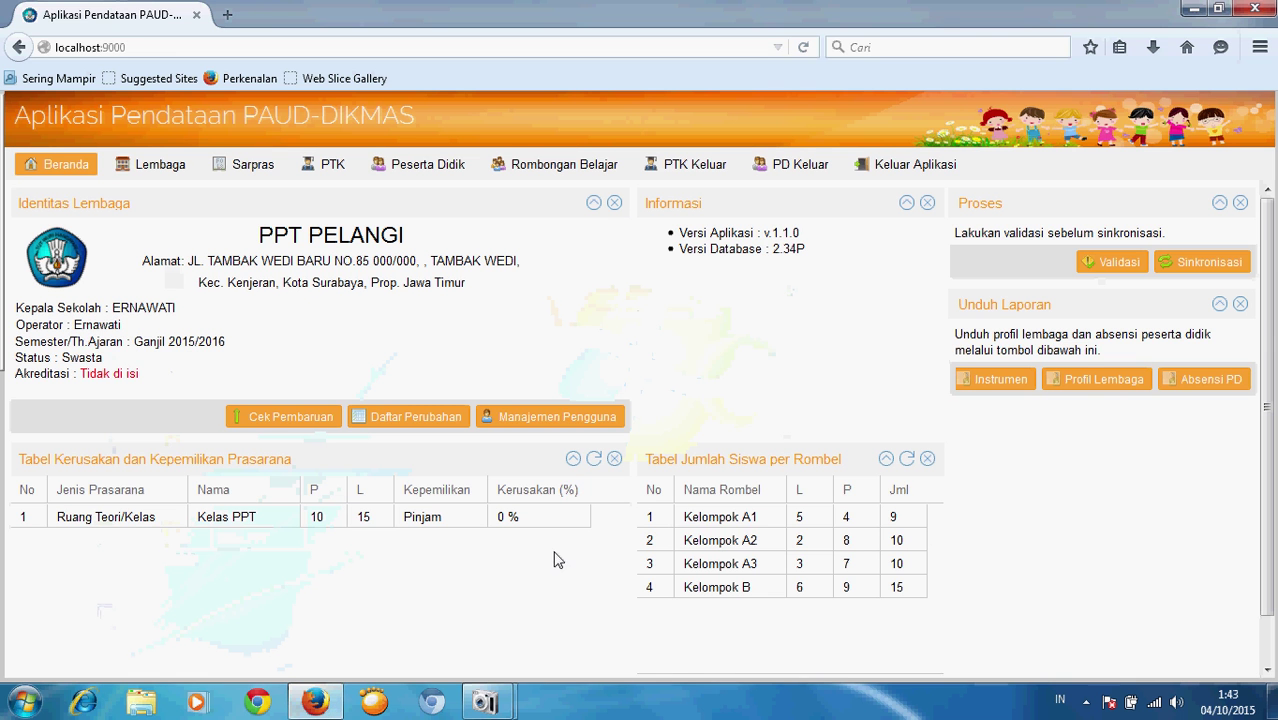
View the Peserta Didik list, return to Beranda, and run the data validation to review its results
click(427, 172)
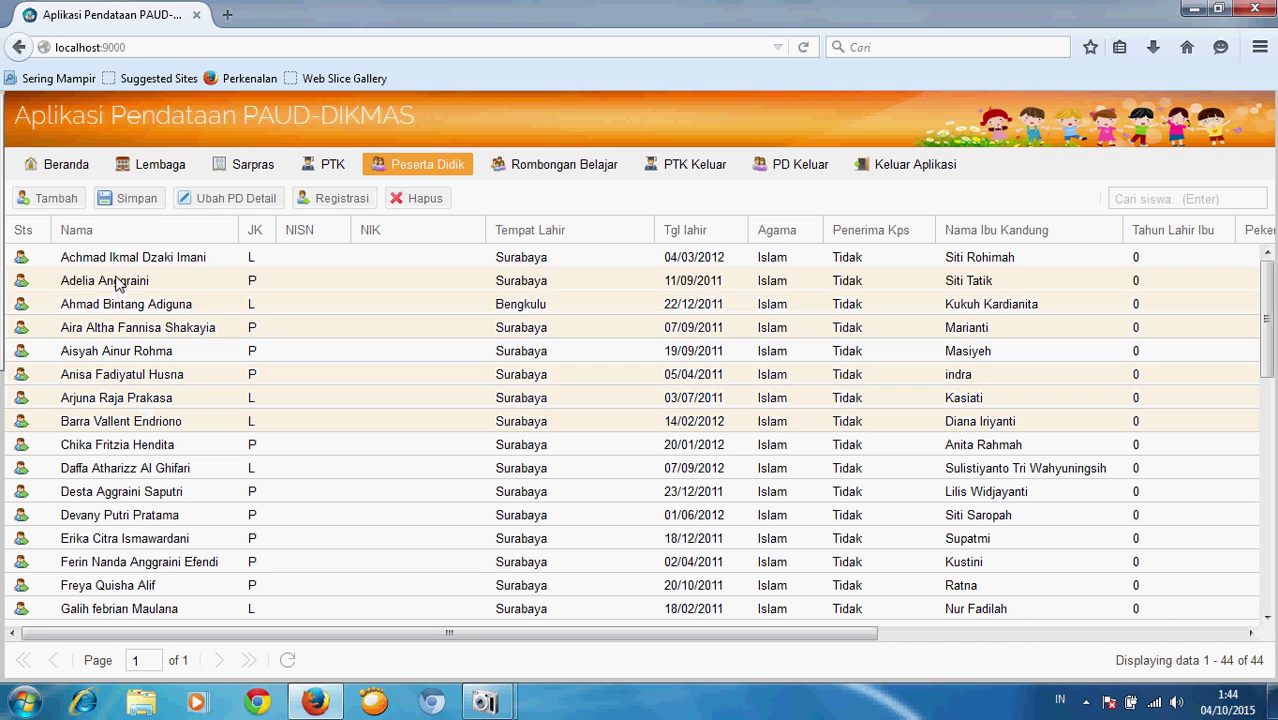
click(66, 166)
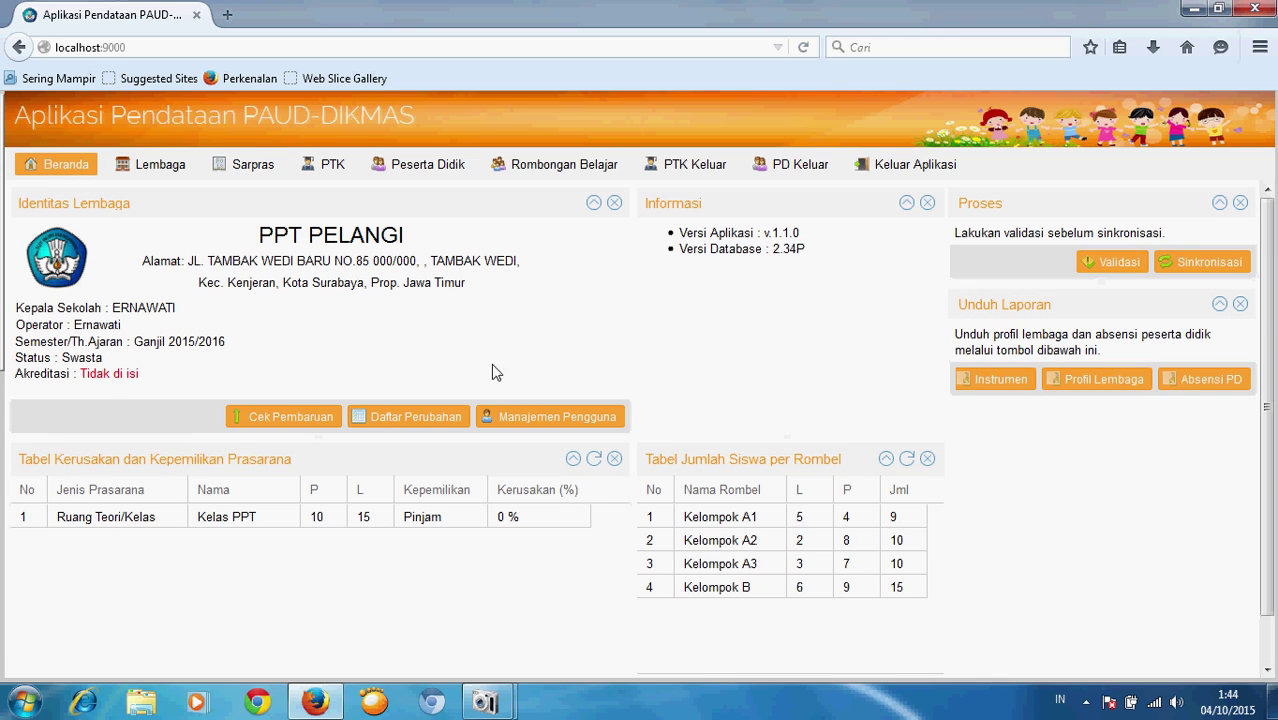
click(1118, 263)
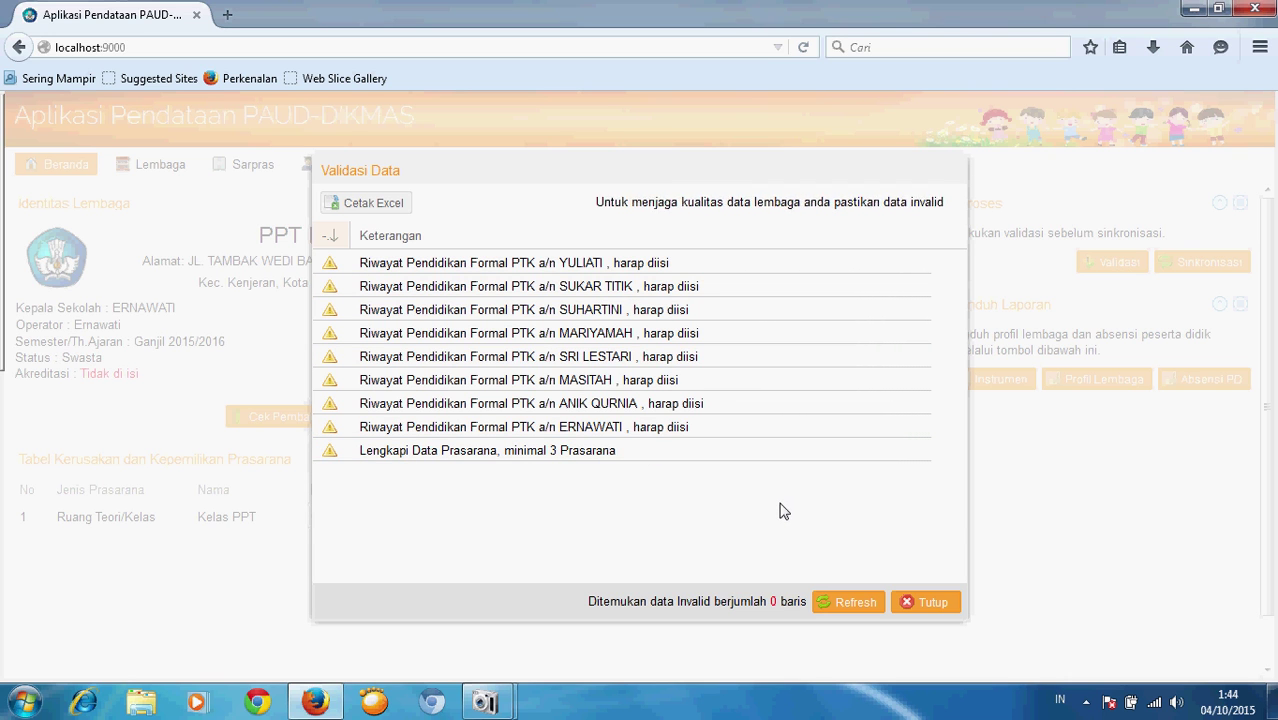
click(933, 601)
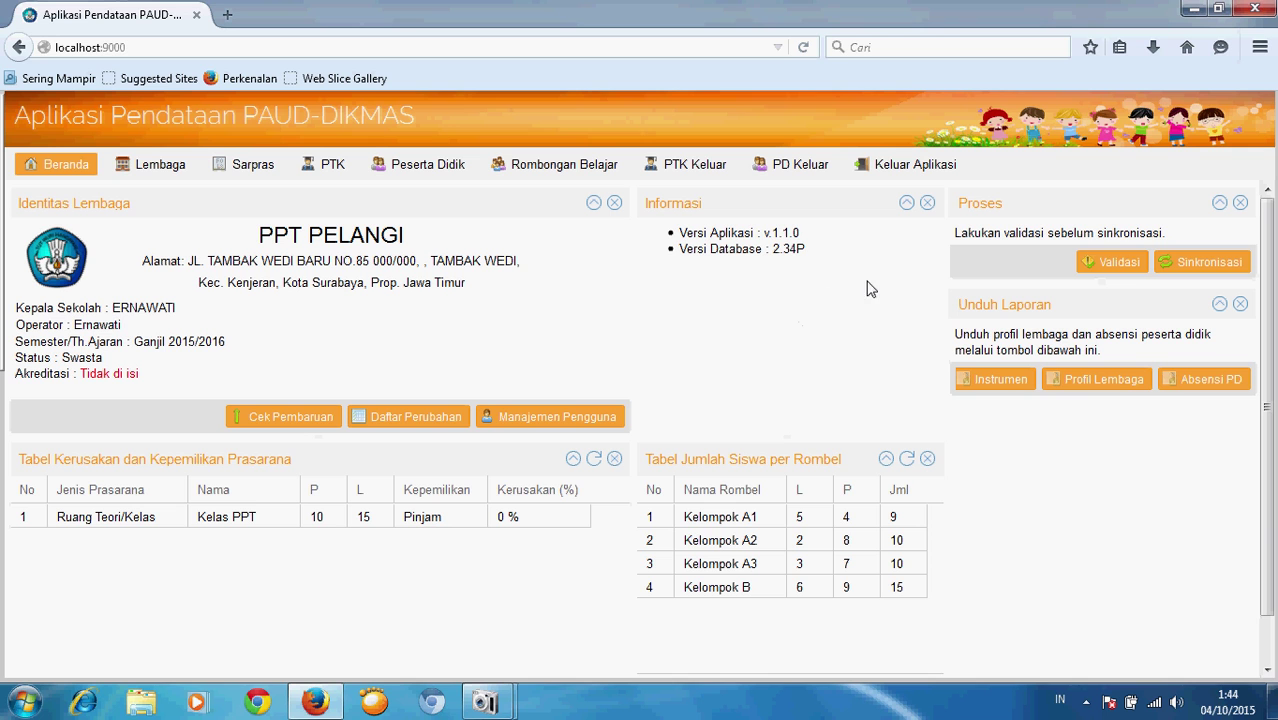
Synchronize the institution's data online, accepting the data submission agreement, and dismiss the CCleaner notification
click(1206, 261)
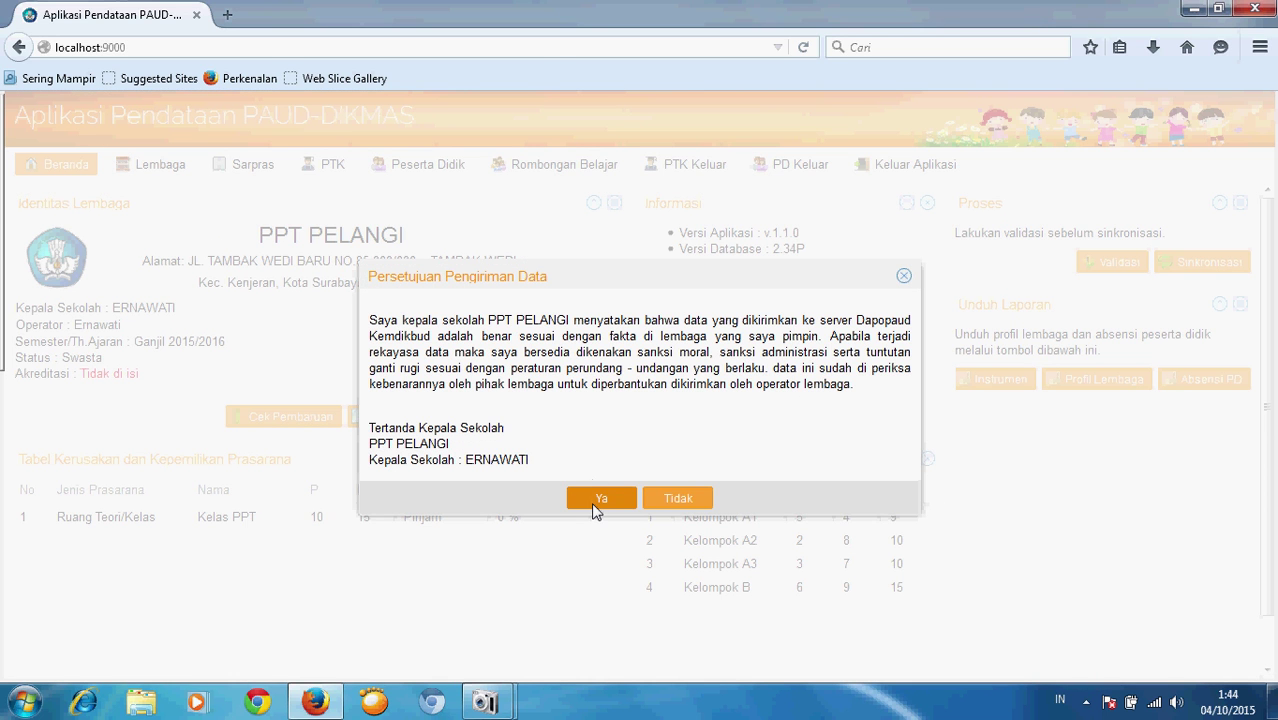
click(598, 499)
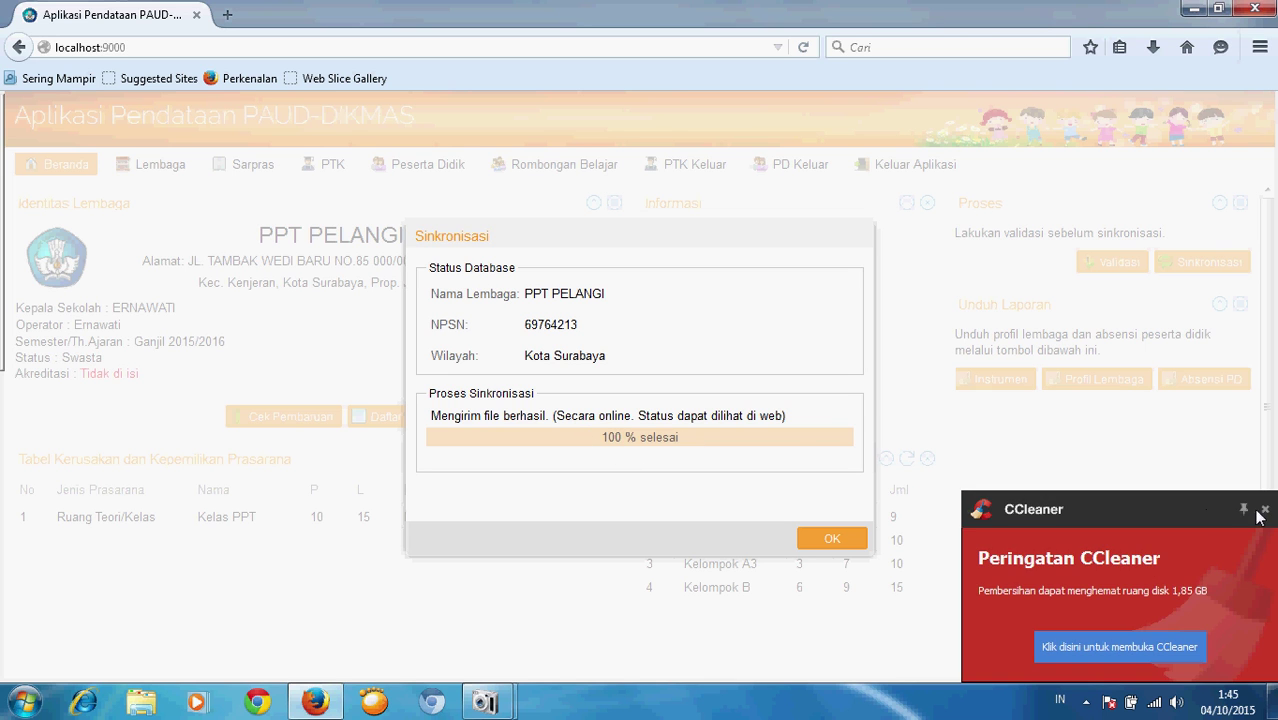
click(1264, 509)
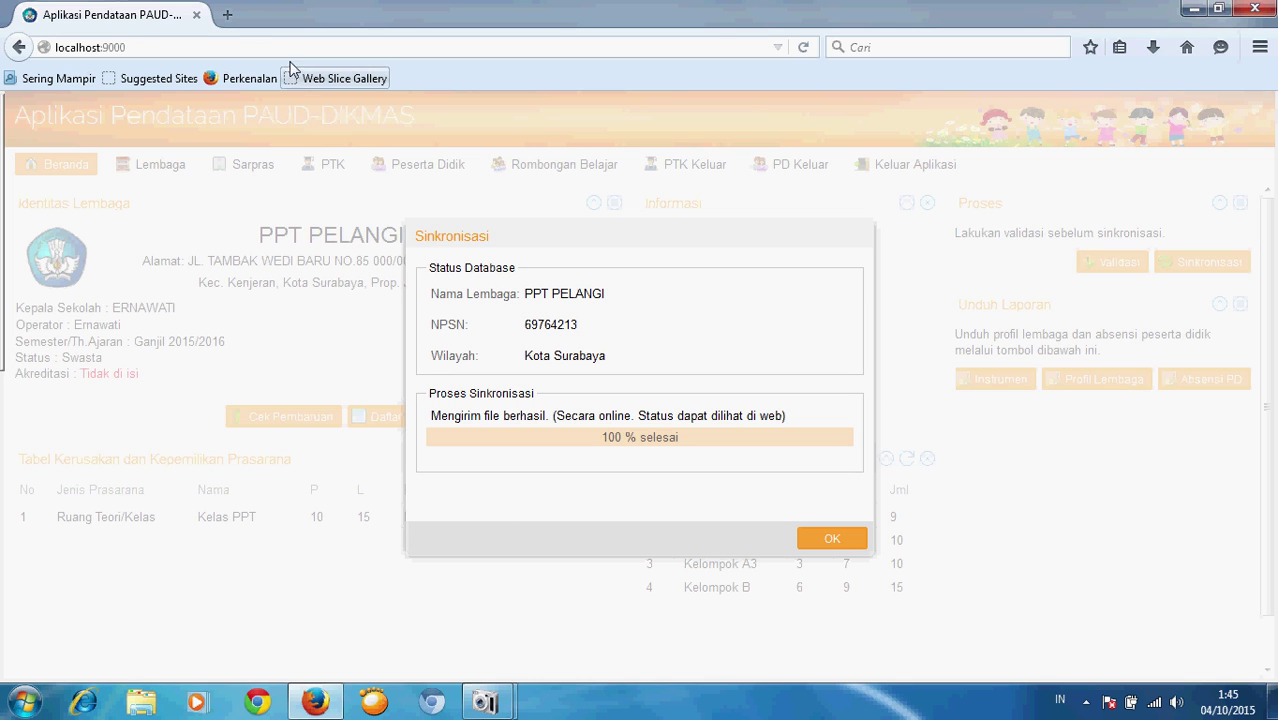
Open 118.98.233.179:9050 in a new browser tab and display its Daftar Pengiriman page
click(226, 16)
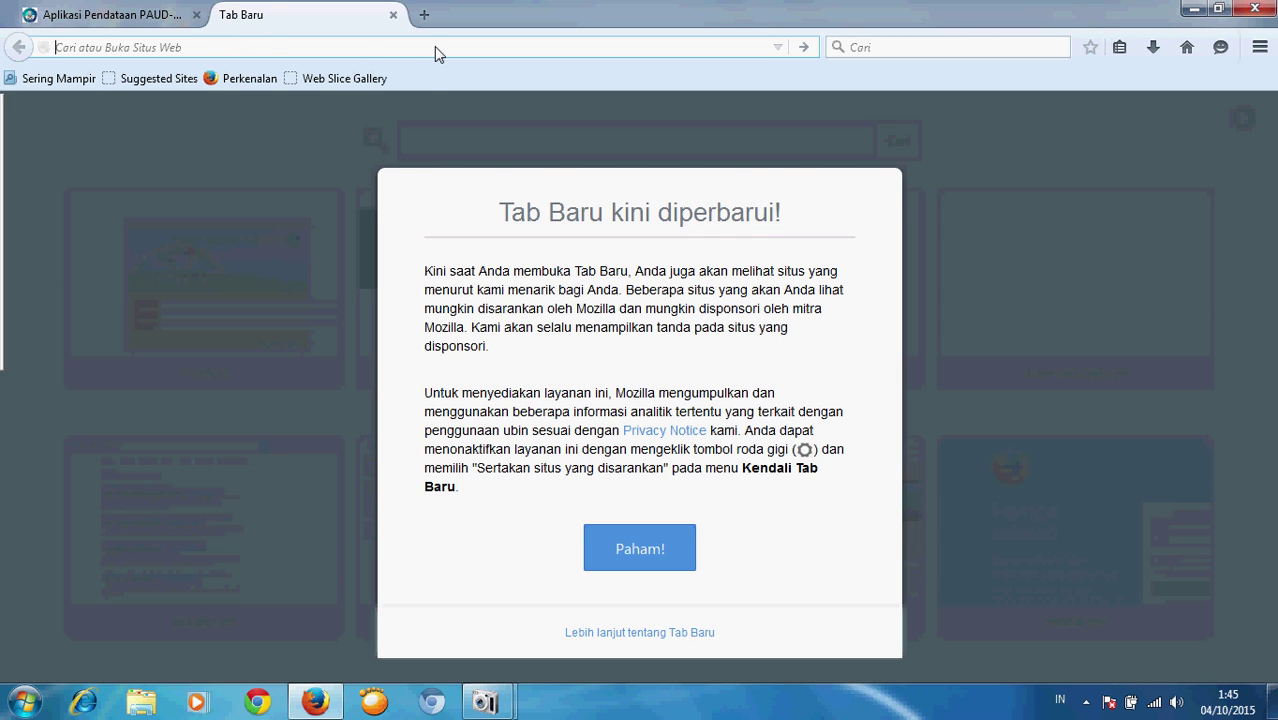
text(11)
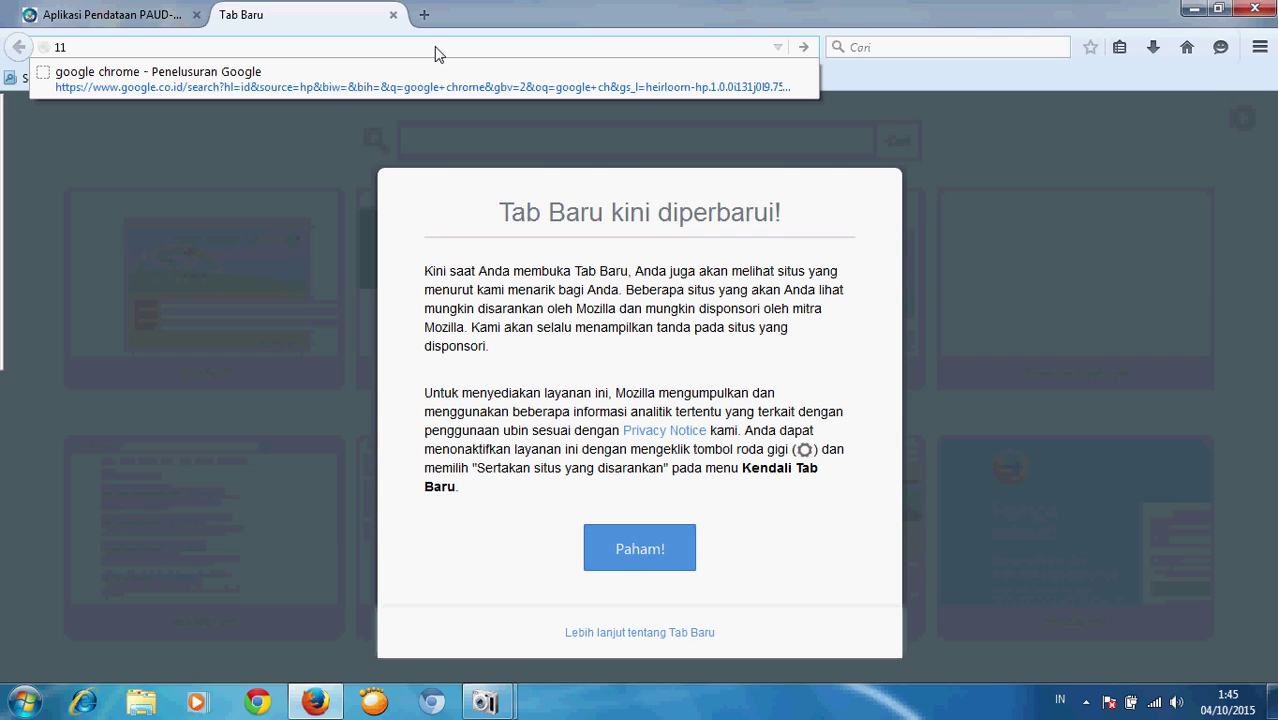
text(8)
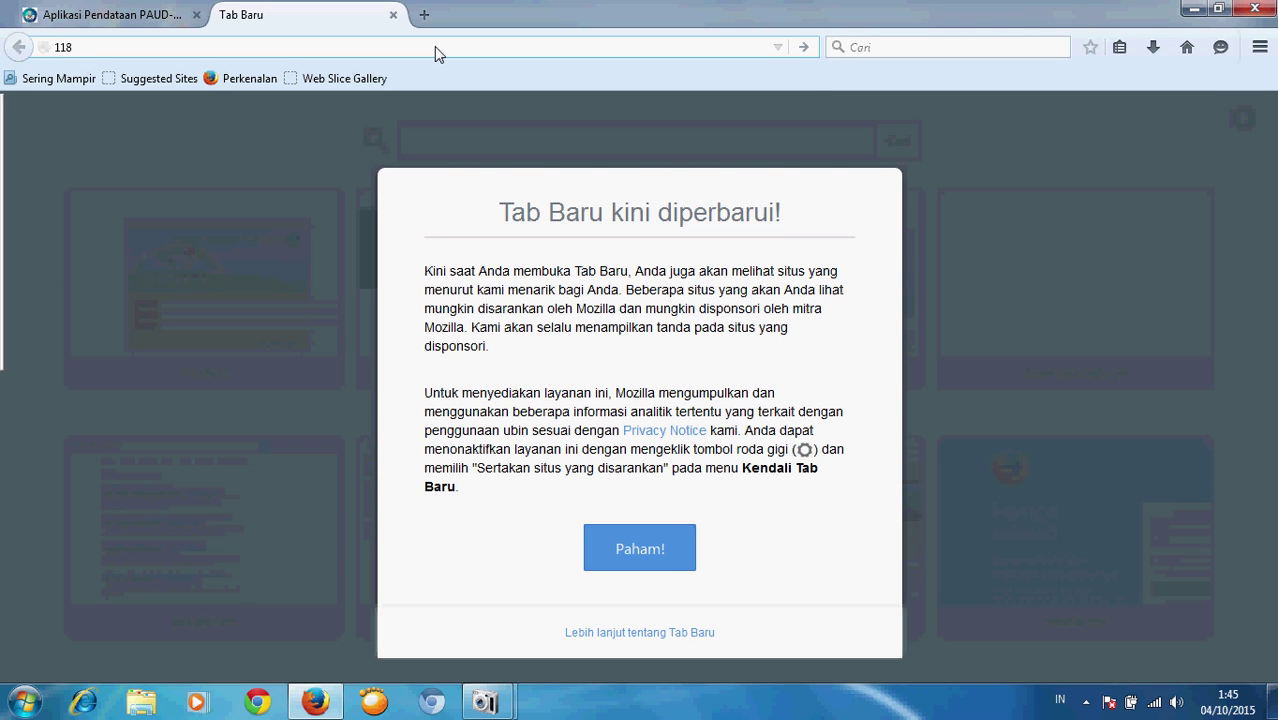
text(.98.233)
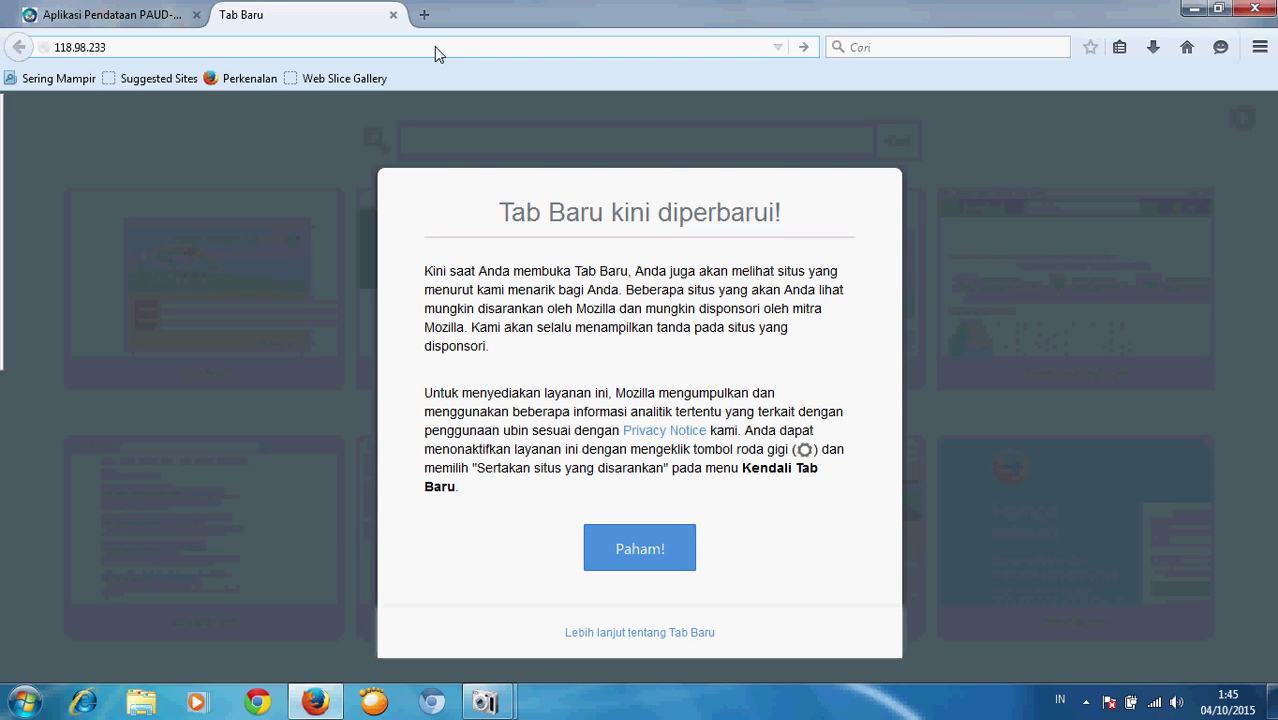
text(.179:9050)
key(Return)
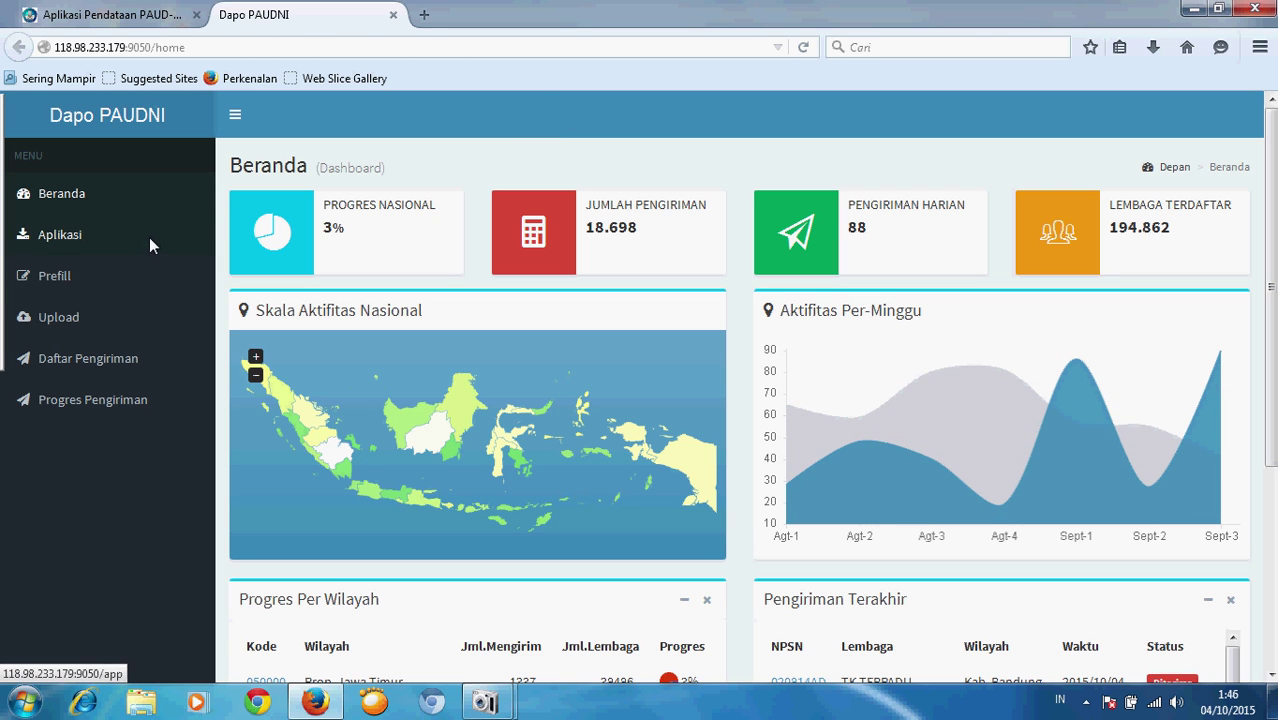
click(96, 362)
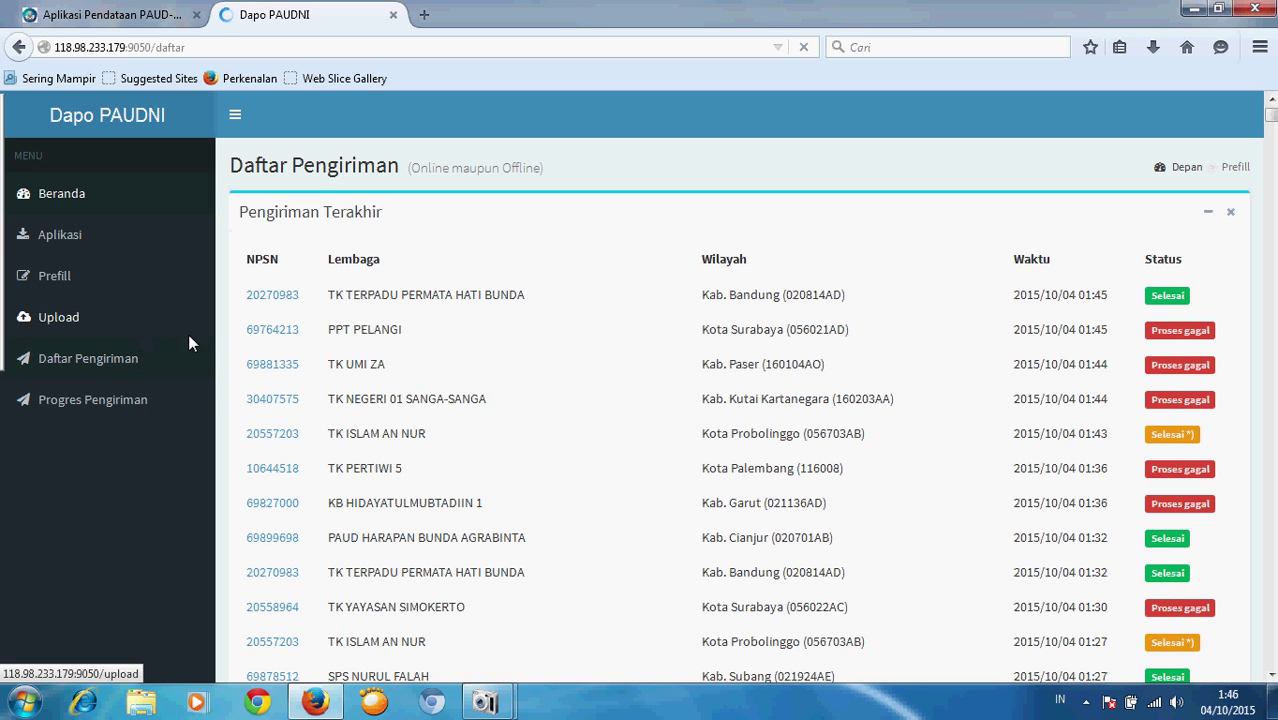
Compare the synchronization details with the submission list, and read the process log behind PPT PELANGI's status before closing it
click(112, 15)
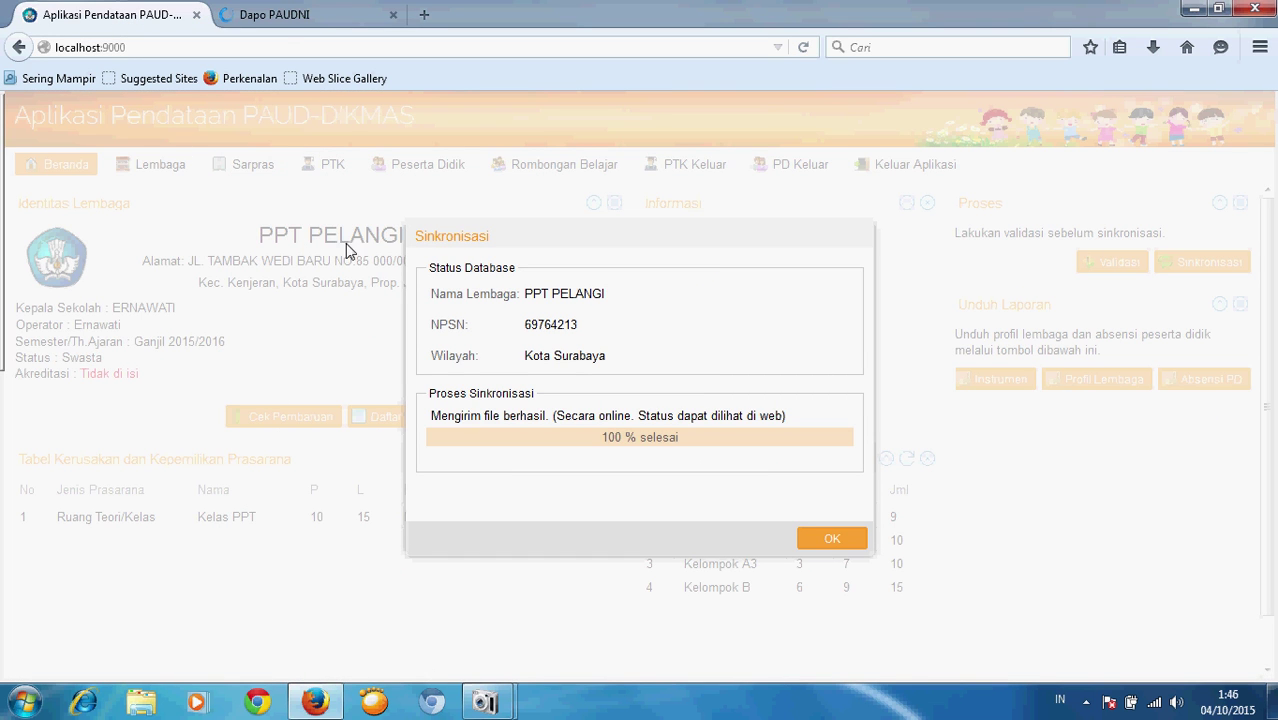
click(281, 18)
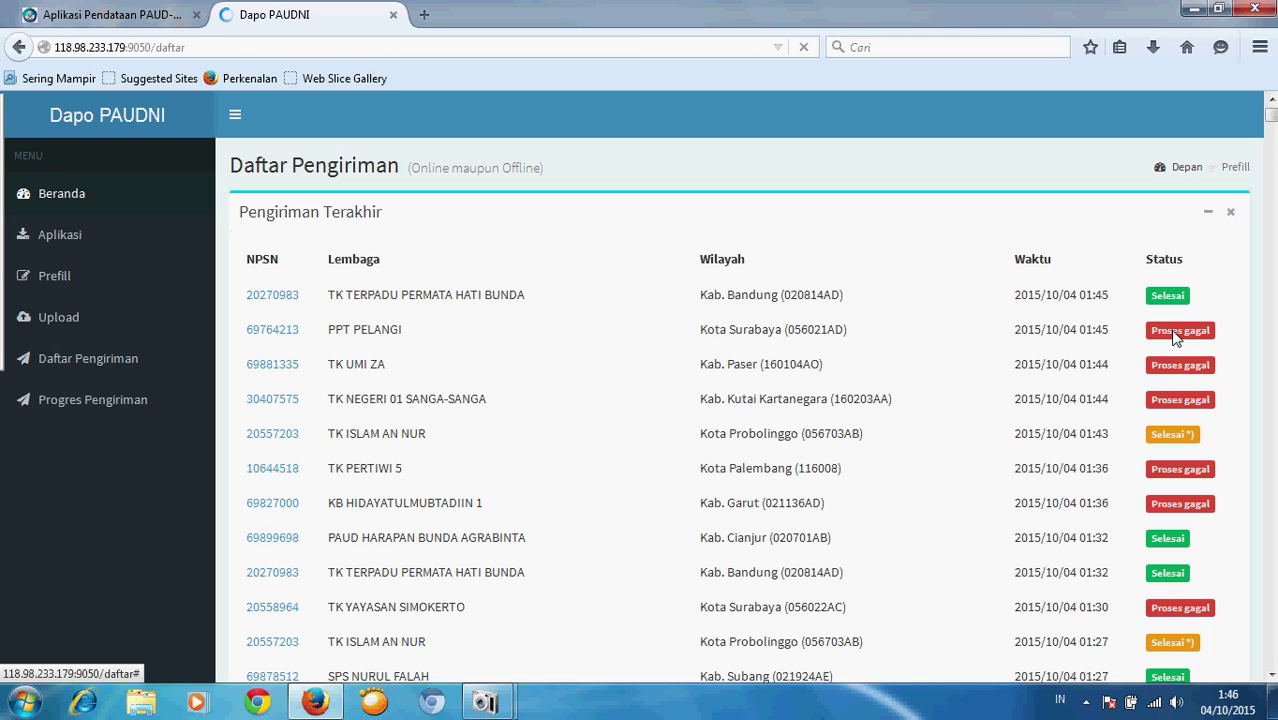
click(1176, 338)
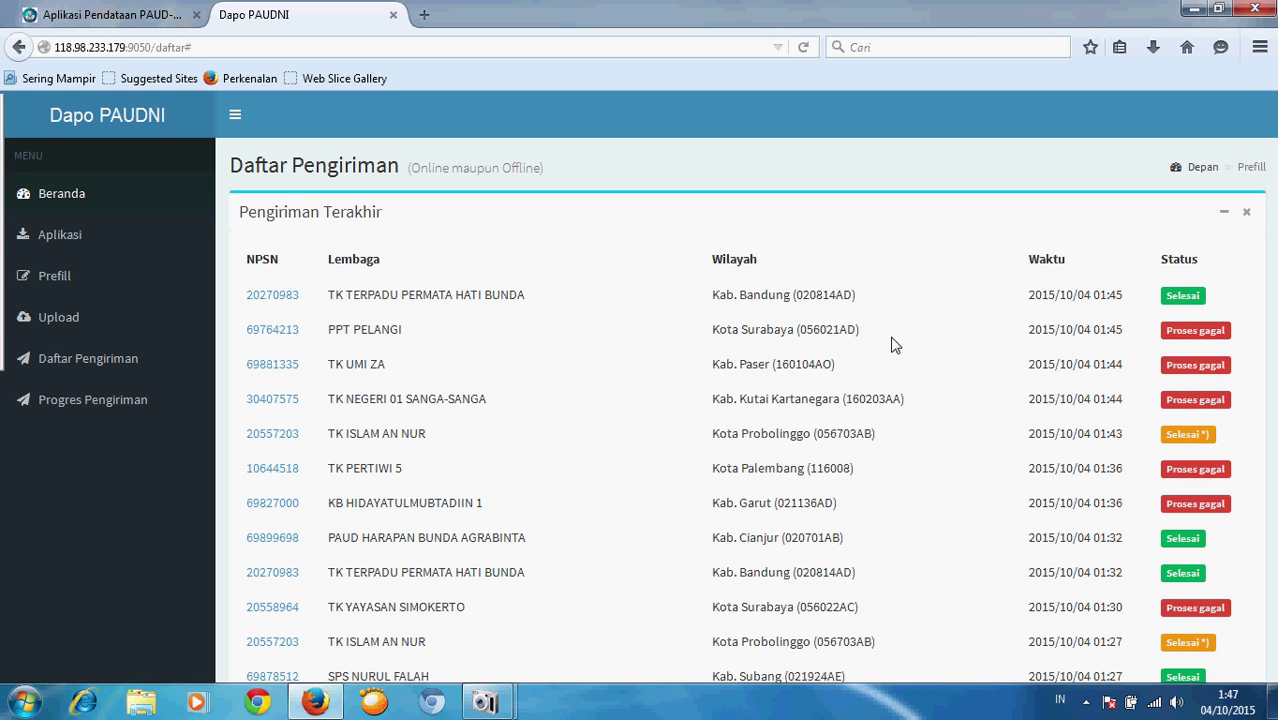
click(1196, 330)
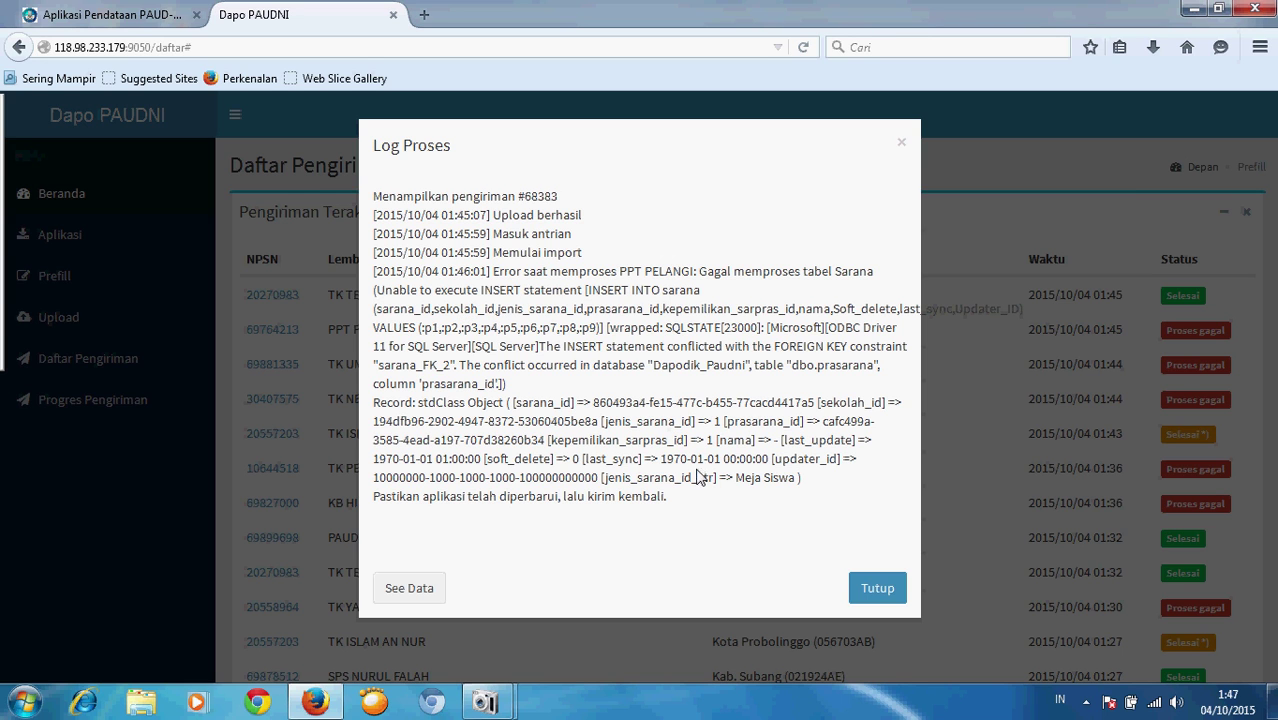
click(856, 592)
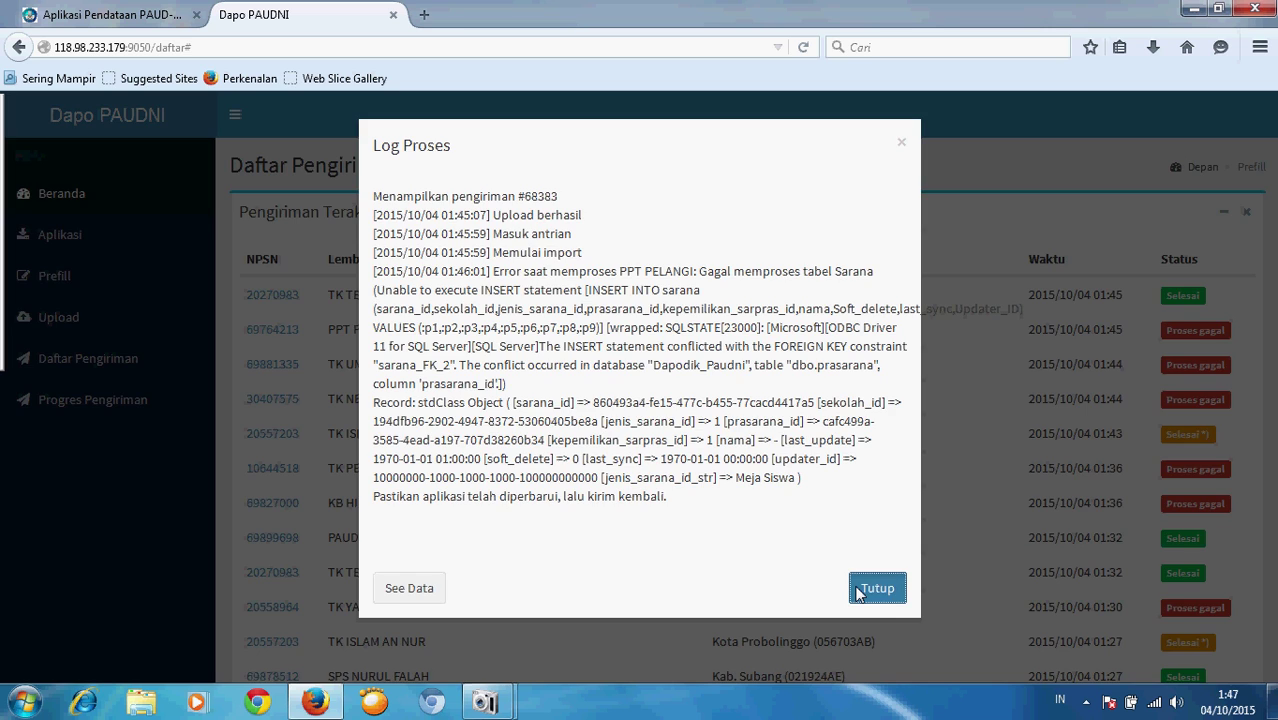
click(857, 593)
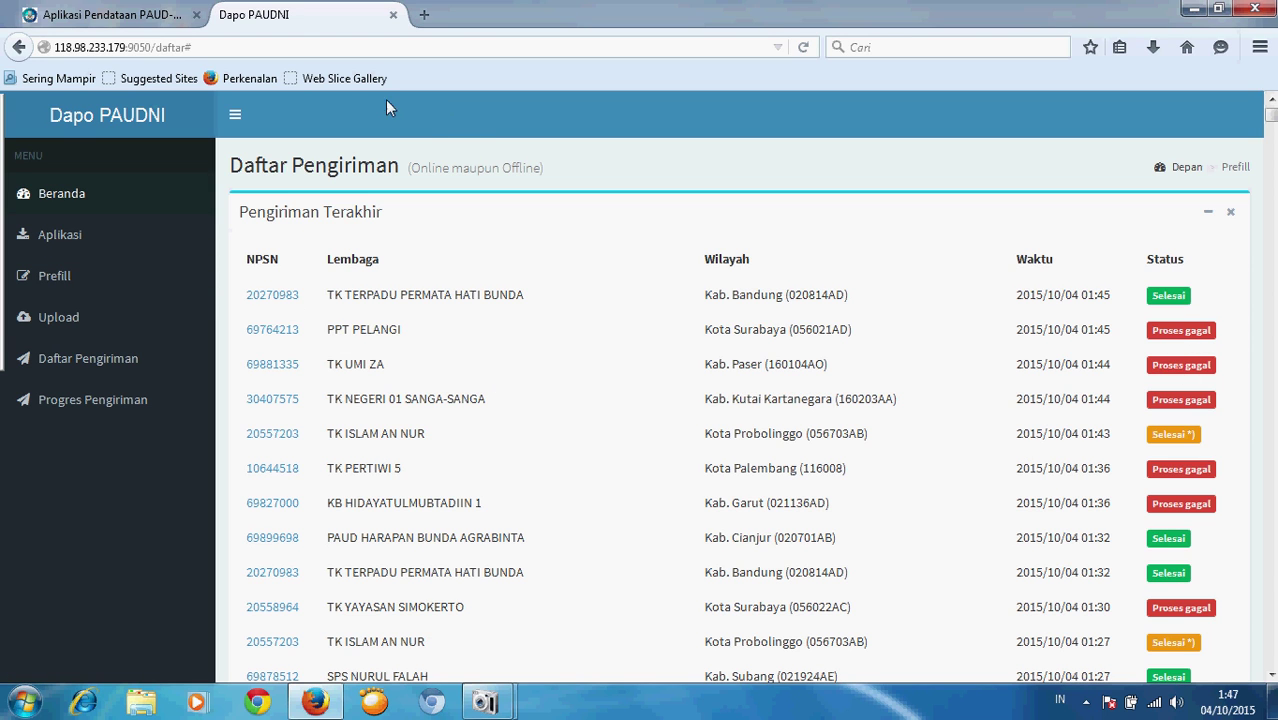
Close the synchronization dialog, log out of the PAUD-DIKMAS data application, and close its browser tab
click(115, 15)
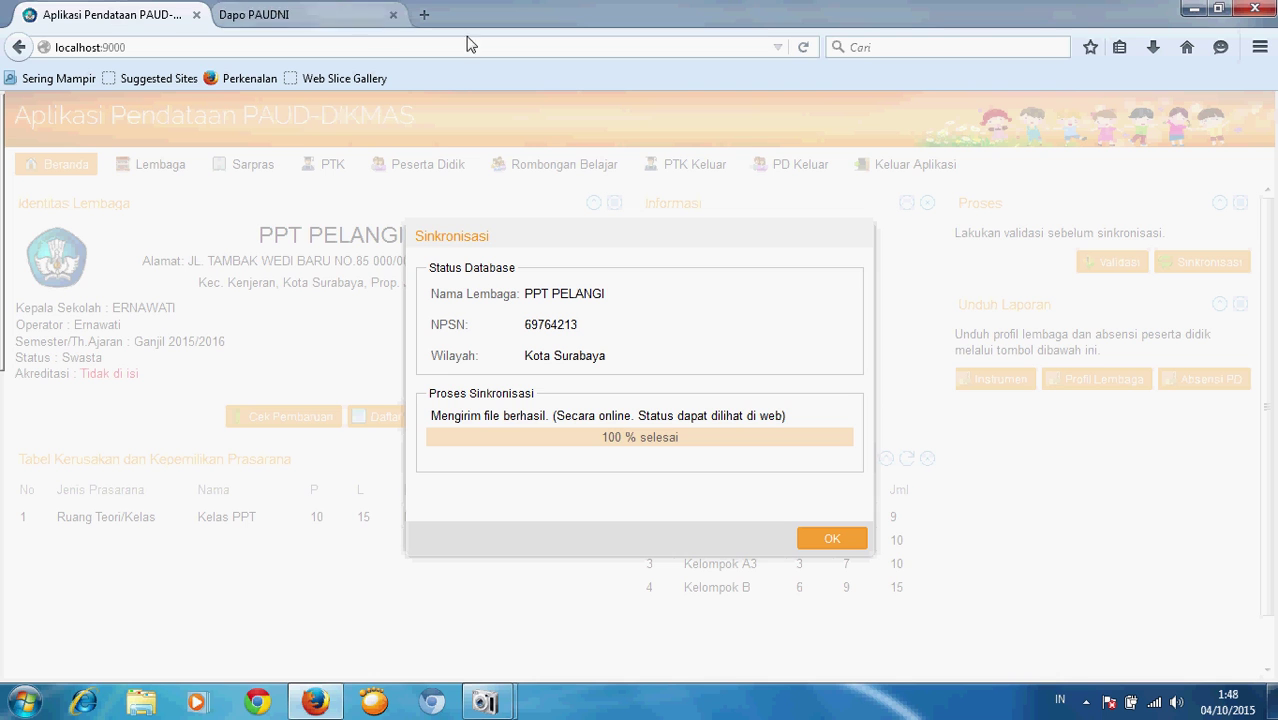
click(833, 537)
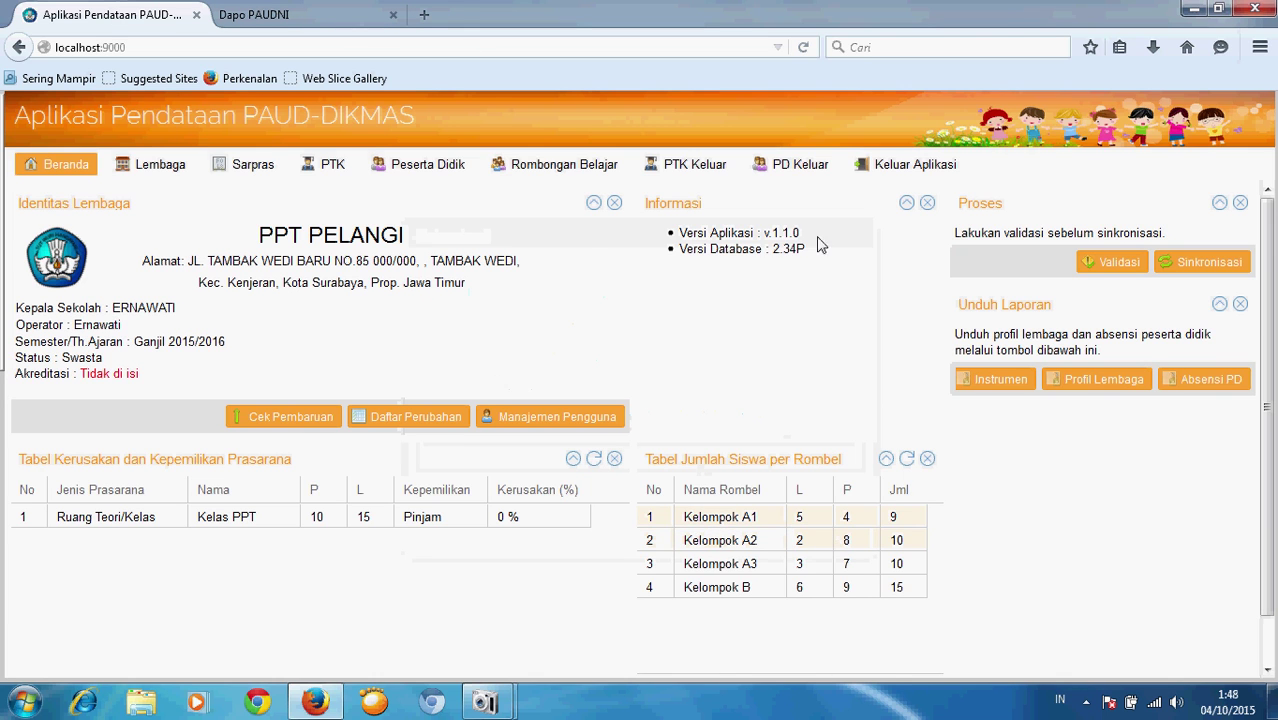
click(899, 172)
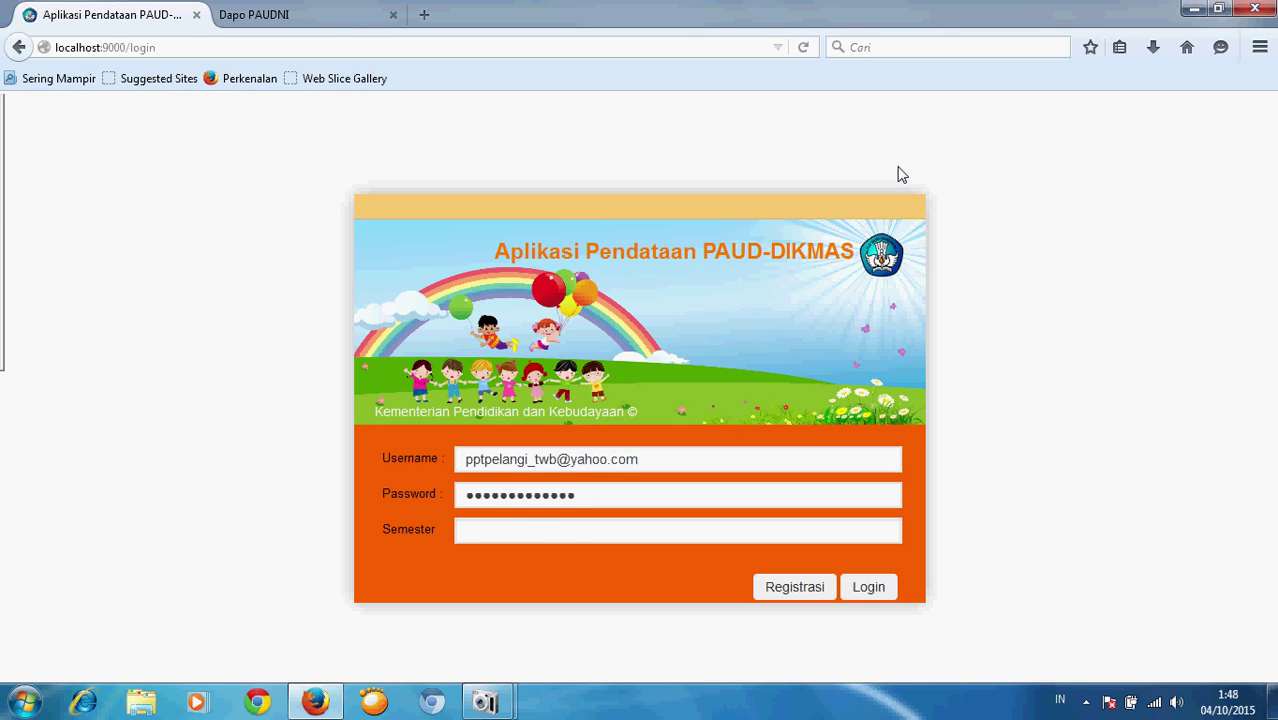
click(196, 15)
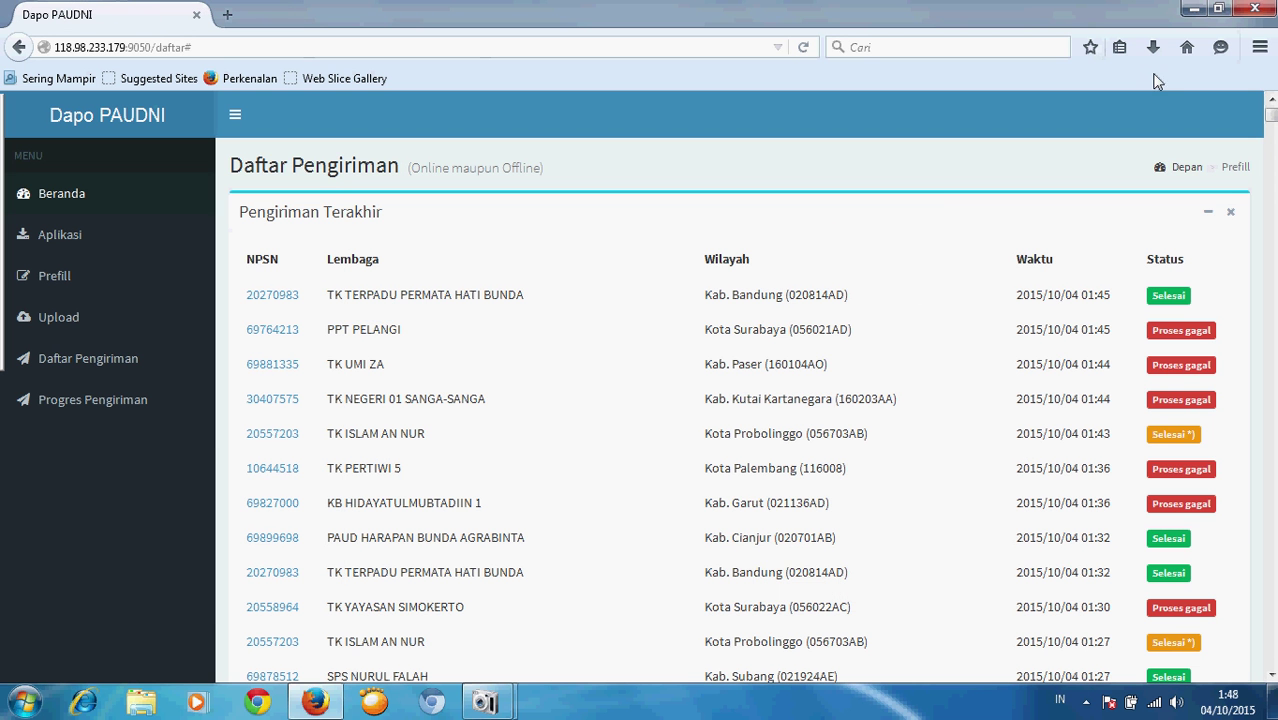
Minimize the browser and disconnect the computer from the PRAHMA CELLCOM wireless network
click(1193, 8)
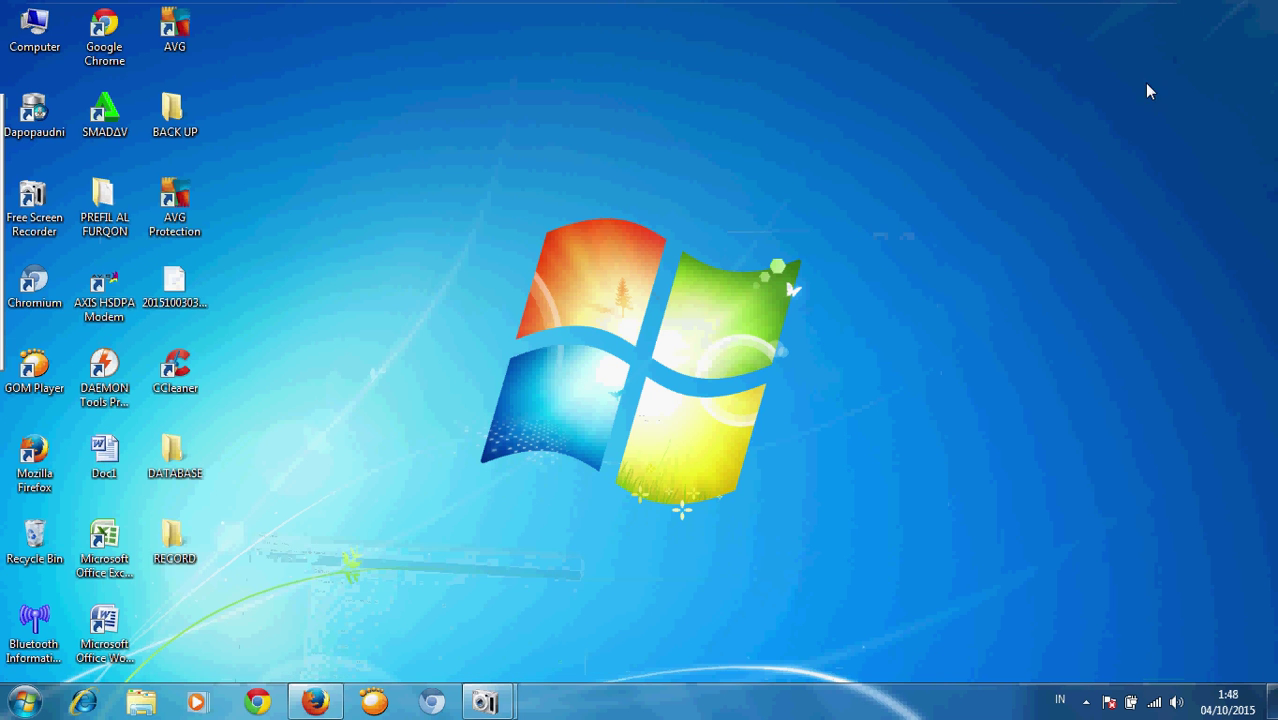
click(1155, 704)
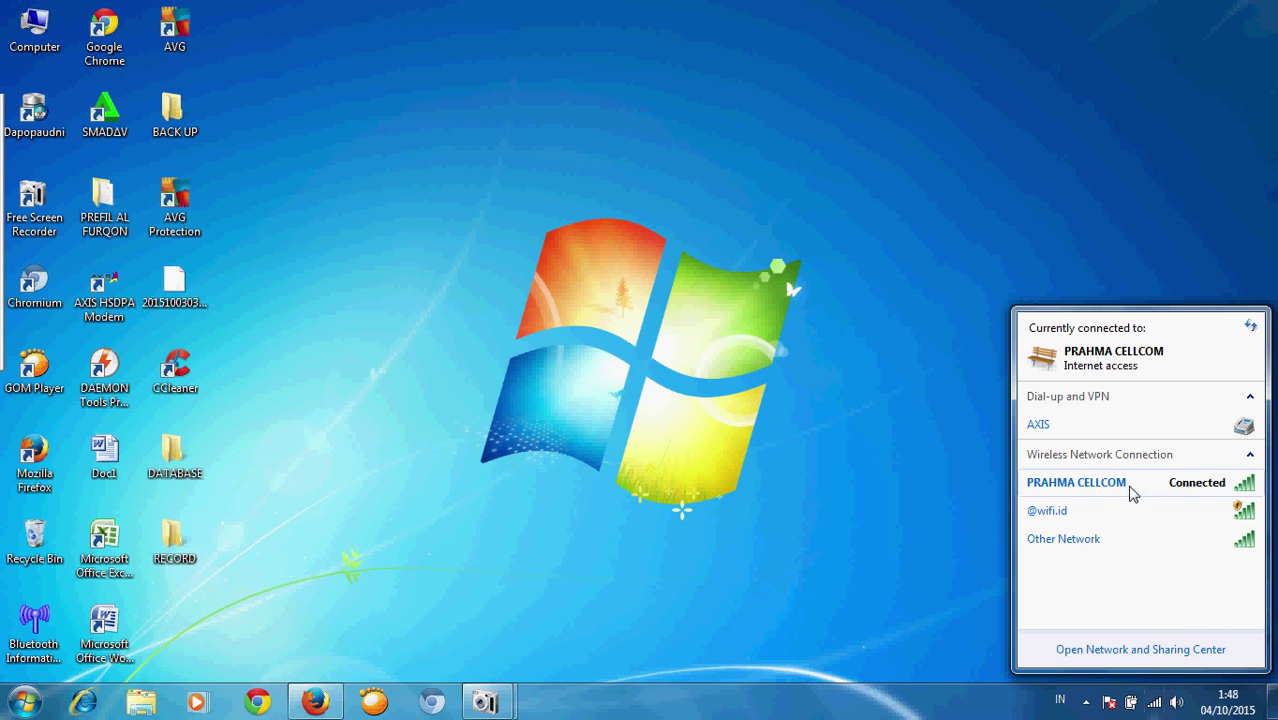
click(1116, 484)
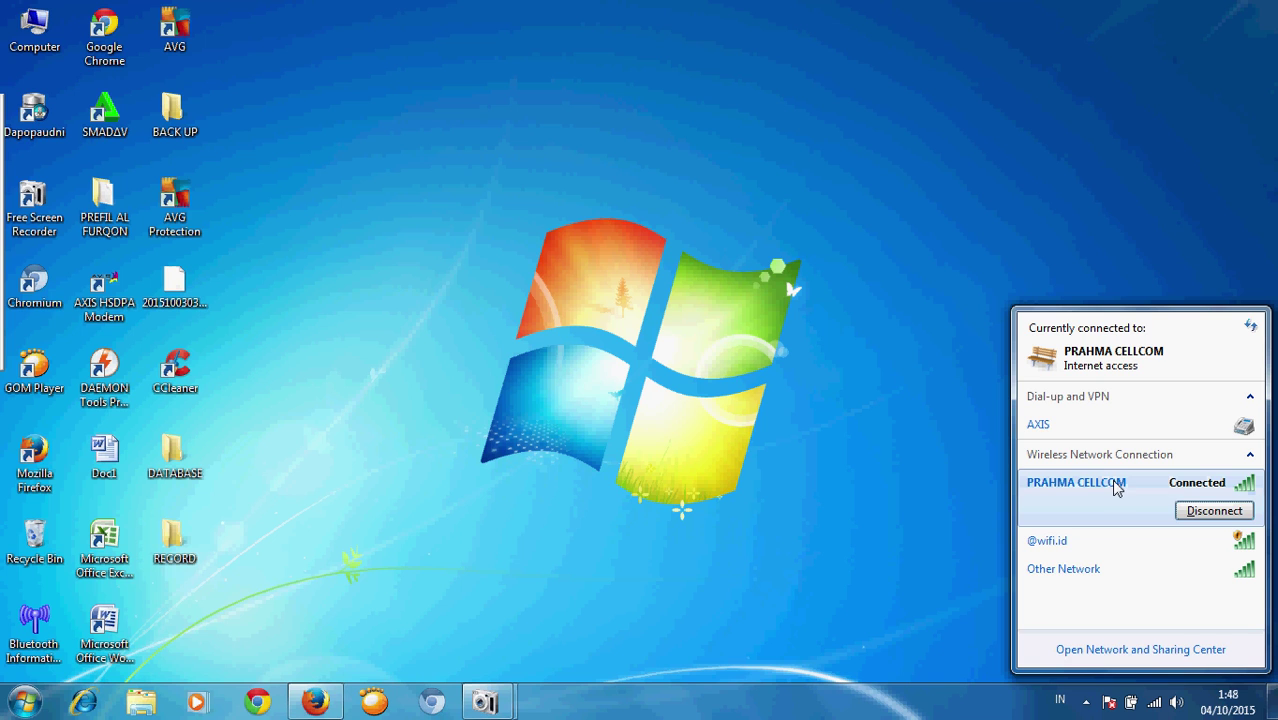
click(1192, 512)
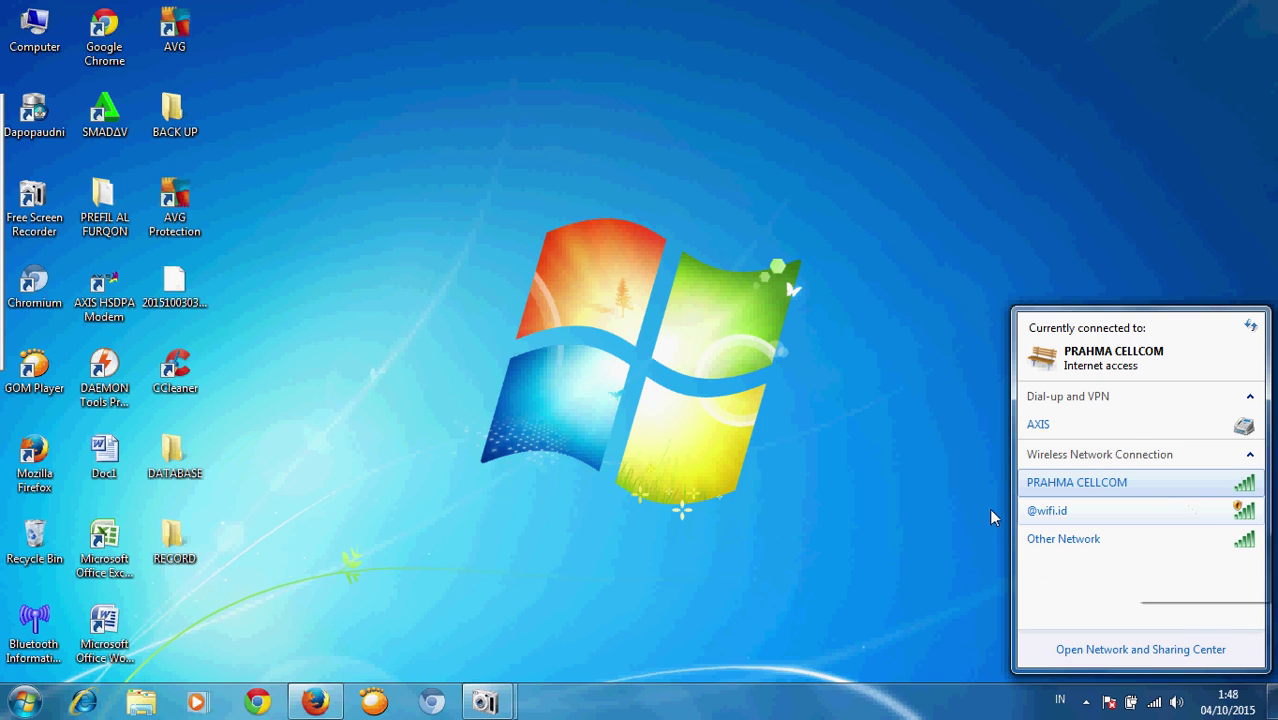
click(797, 477)
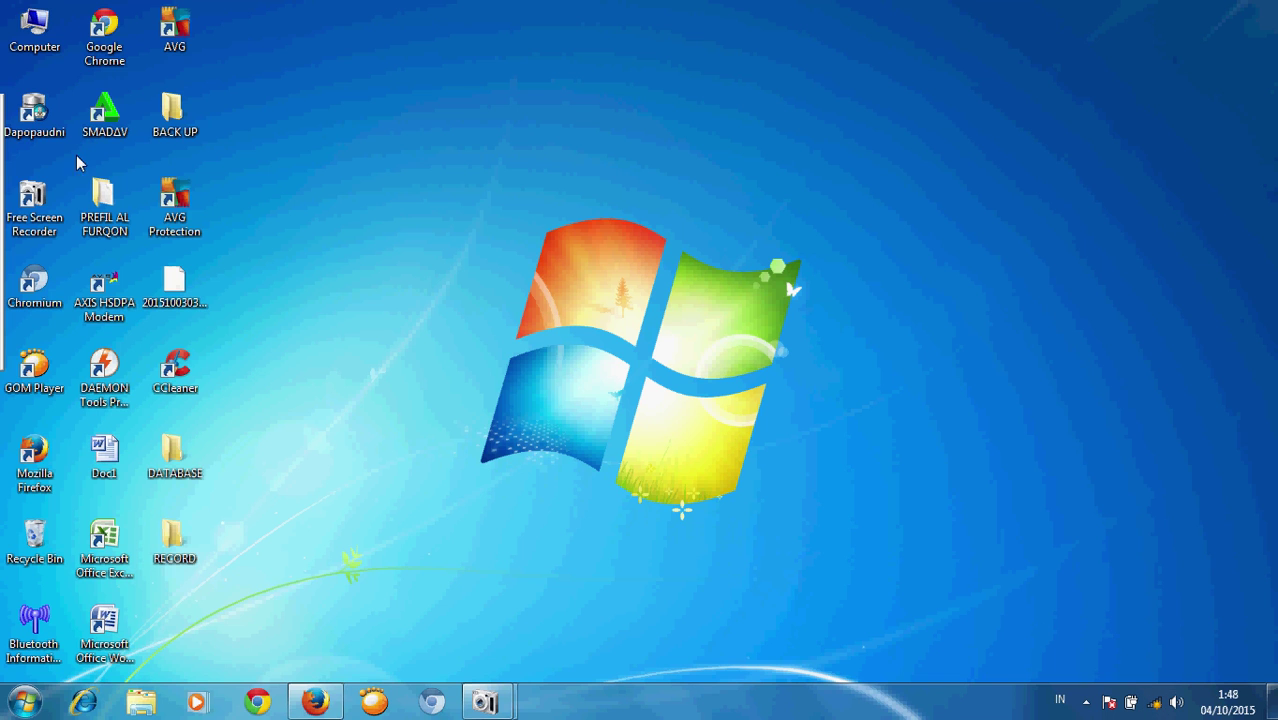
Launch Dapopaudni from the desktop and log in with the prefilled account for semester 2015/2016 Ganjil
click(44, 118)
double_click(44, 119)
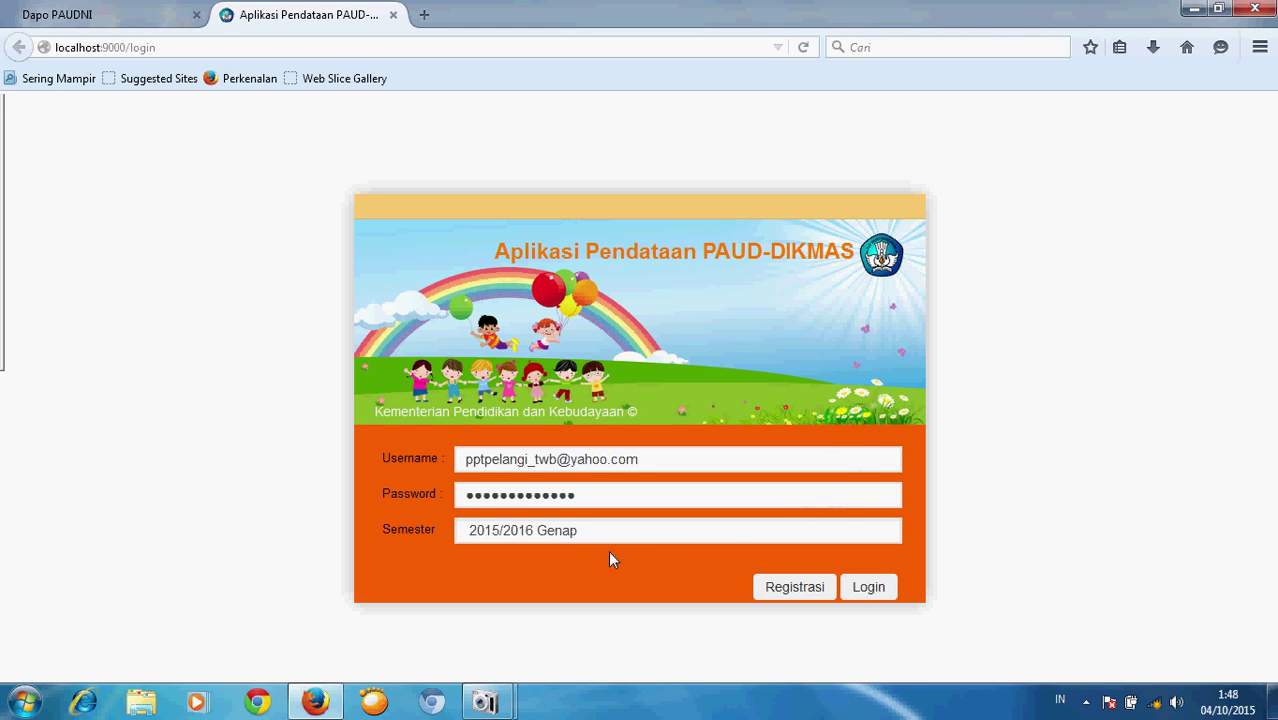
click(588, 534)
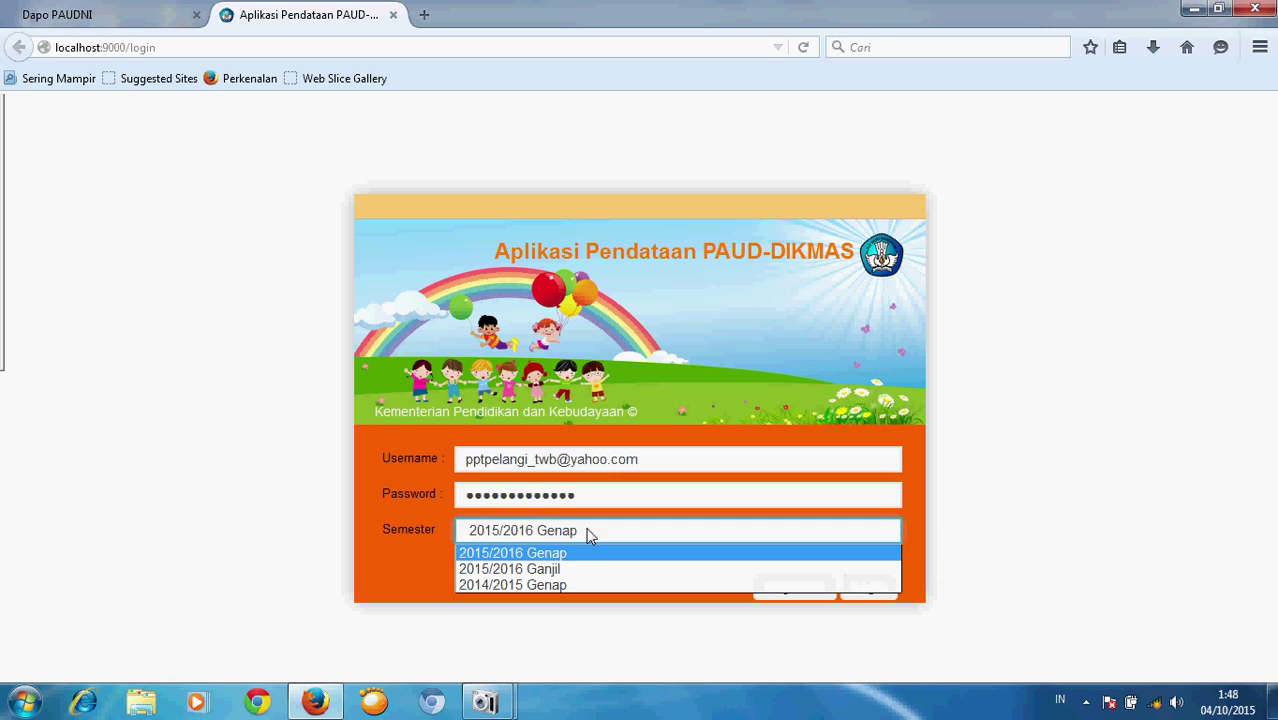
click(556, 570)
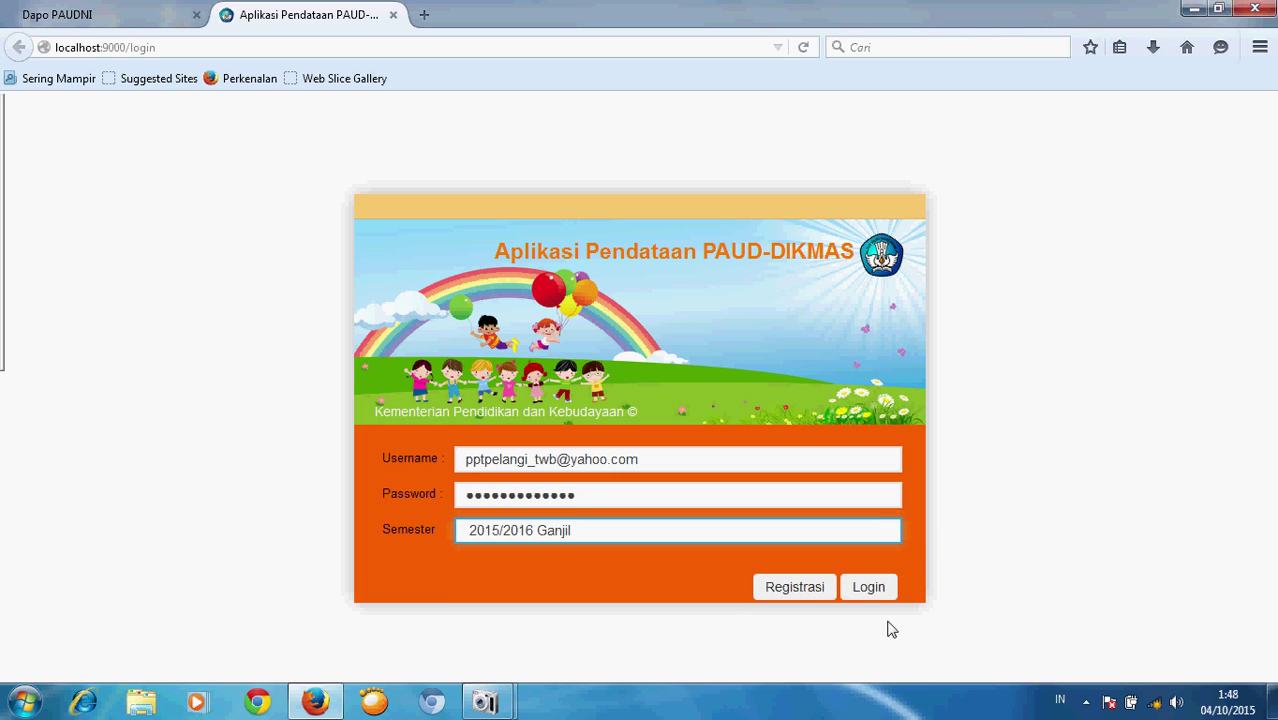
click(877, 590)
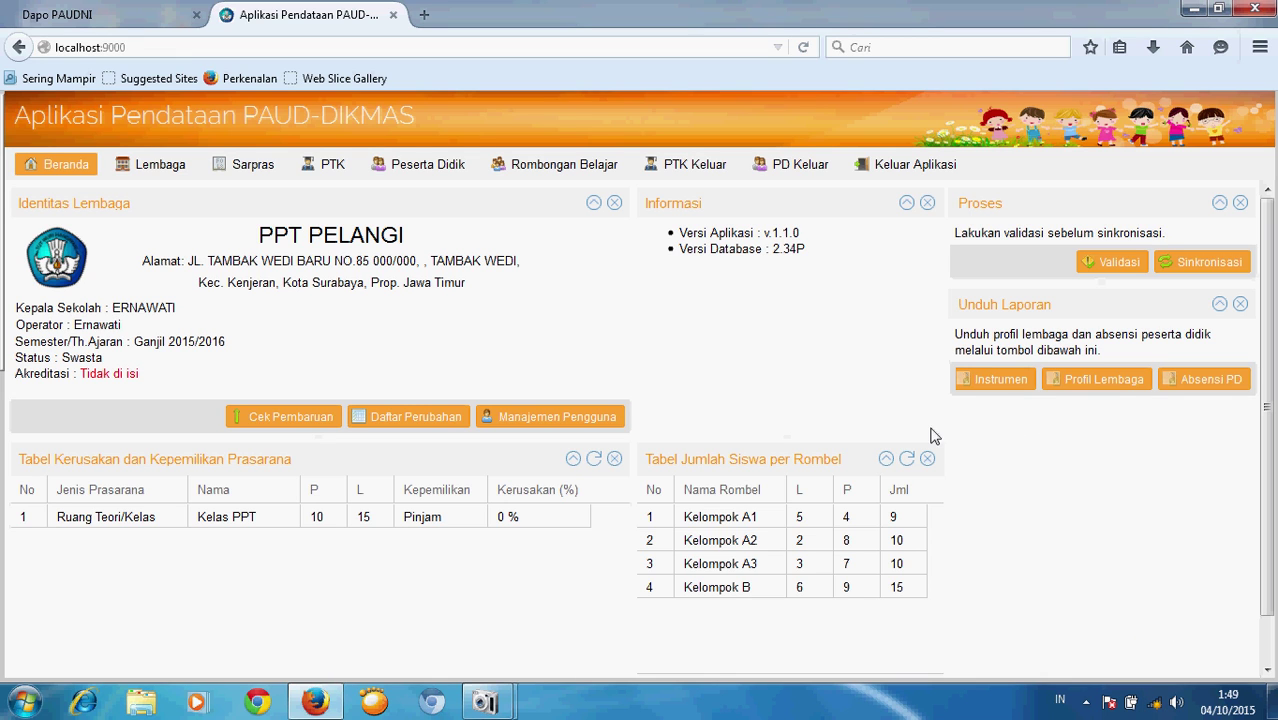
Validate PPT PELANGI's data and synchronize it offline, accepting the data submission agreement and saving the generated .dz file
click(1113, 263)
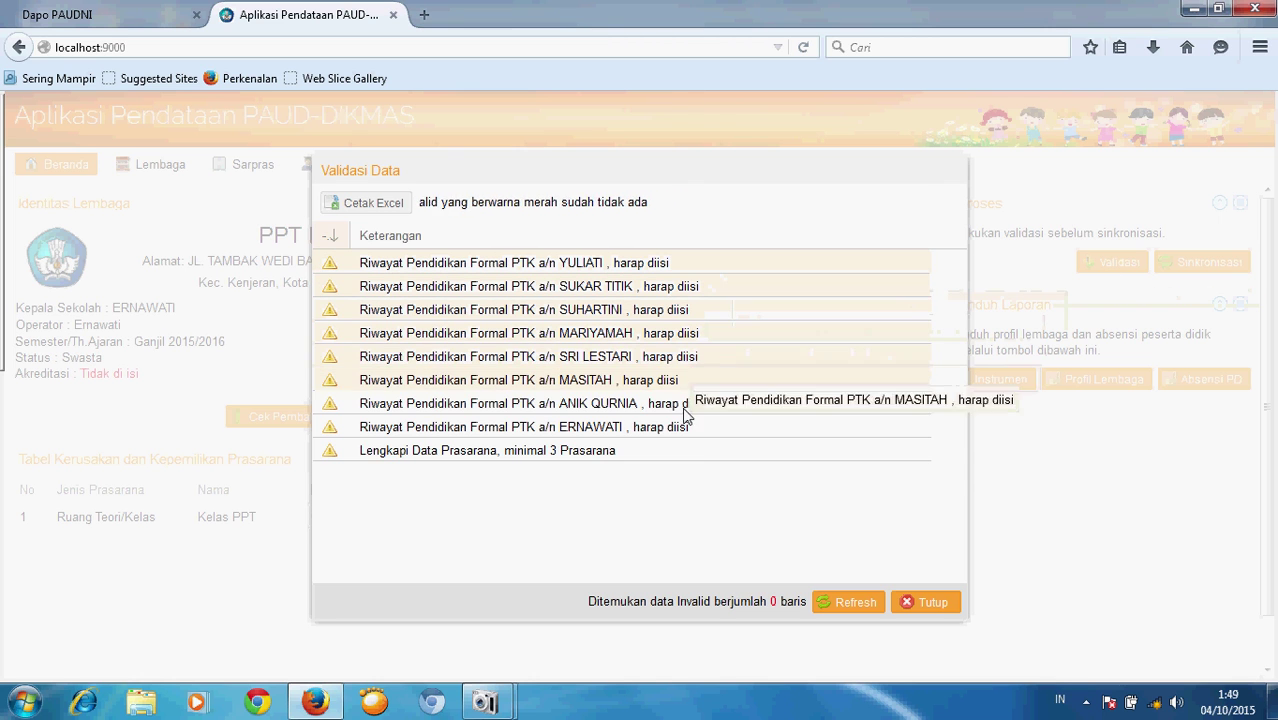
click(924, 598)
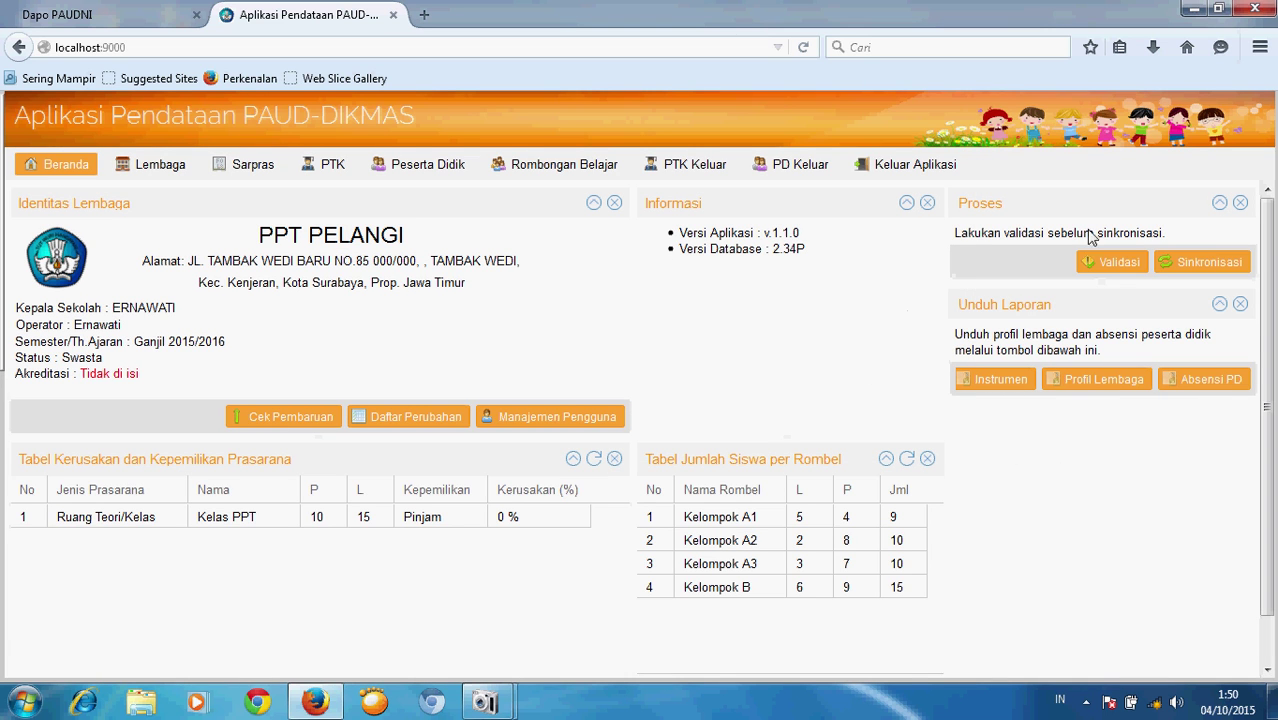
click(1201, 271)
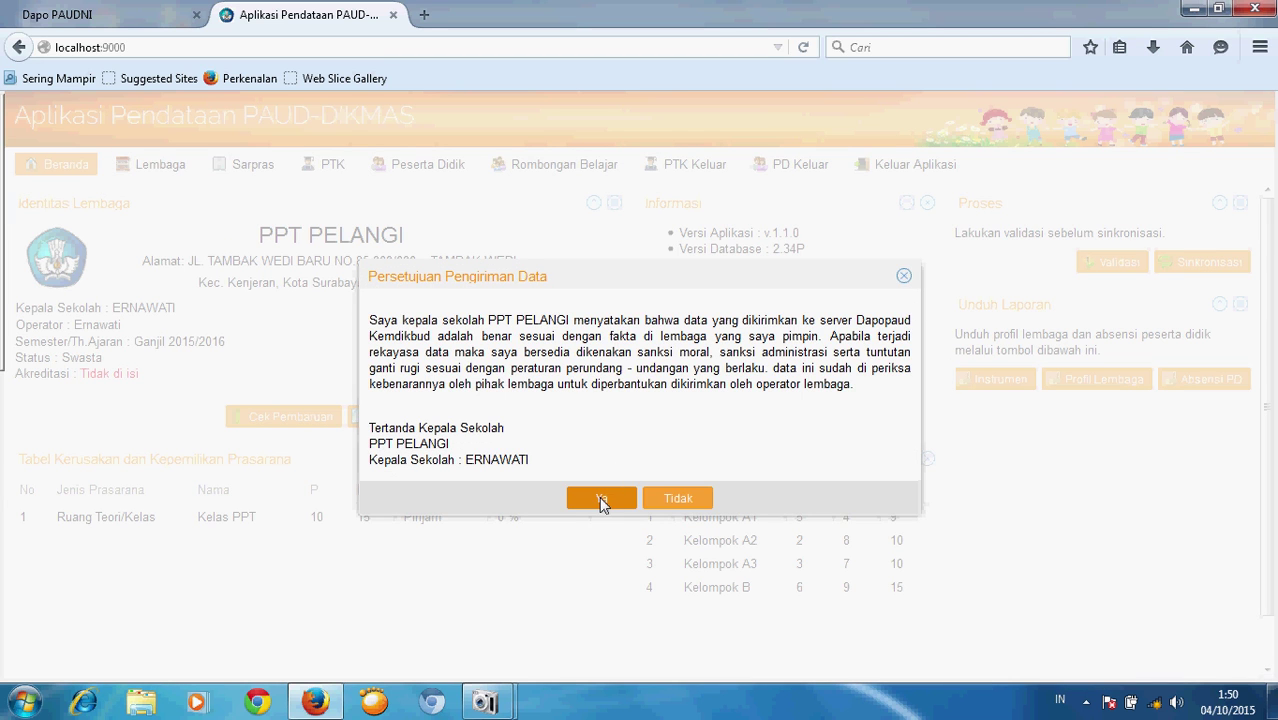
click(600, 497)
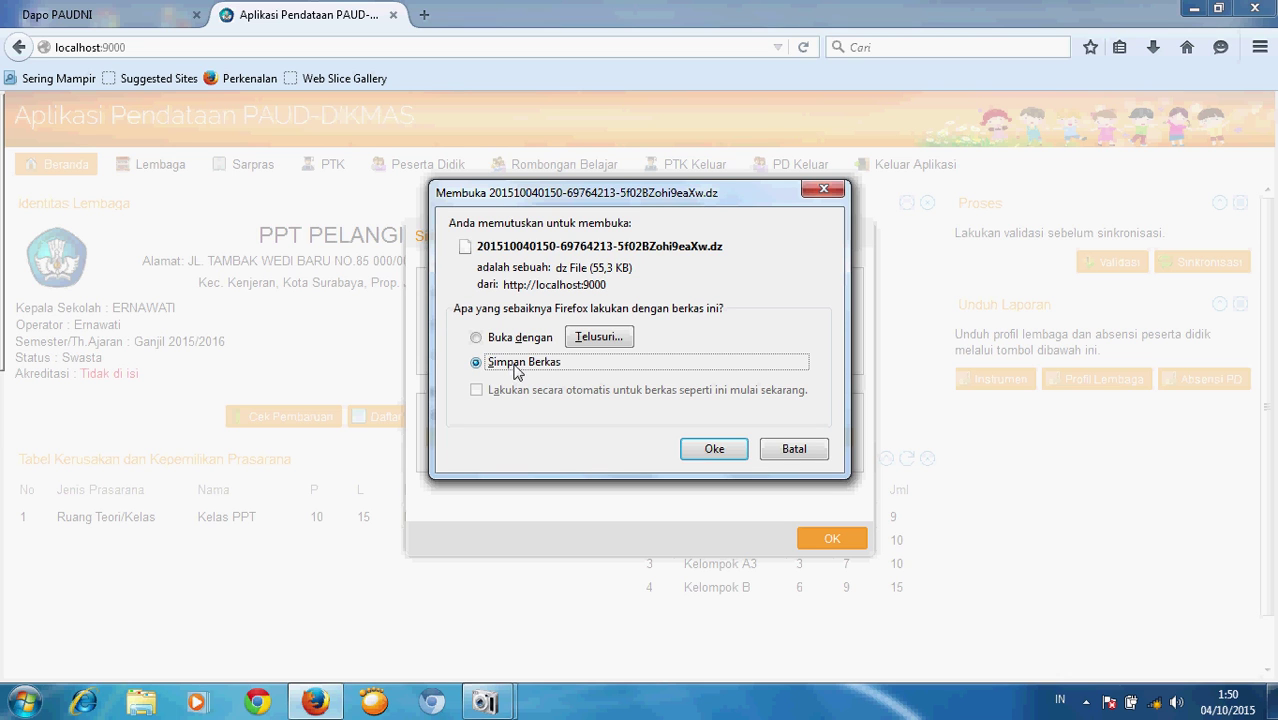
click(698, 453)
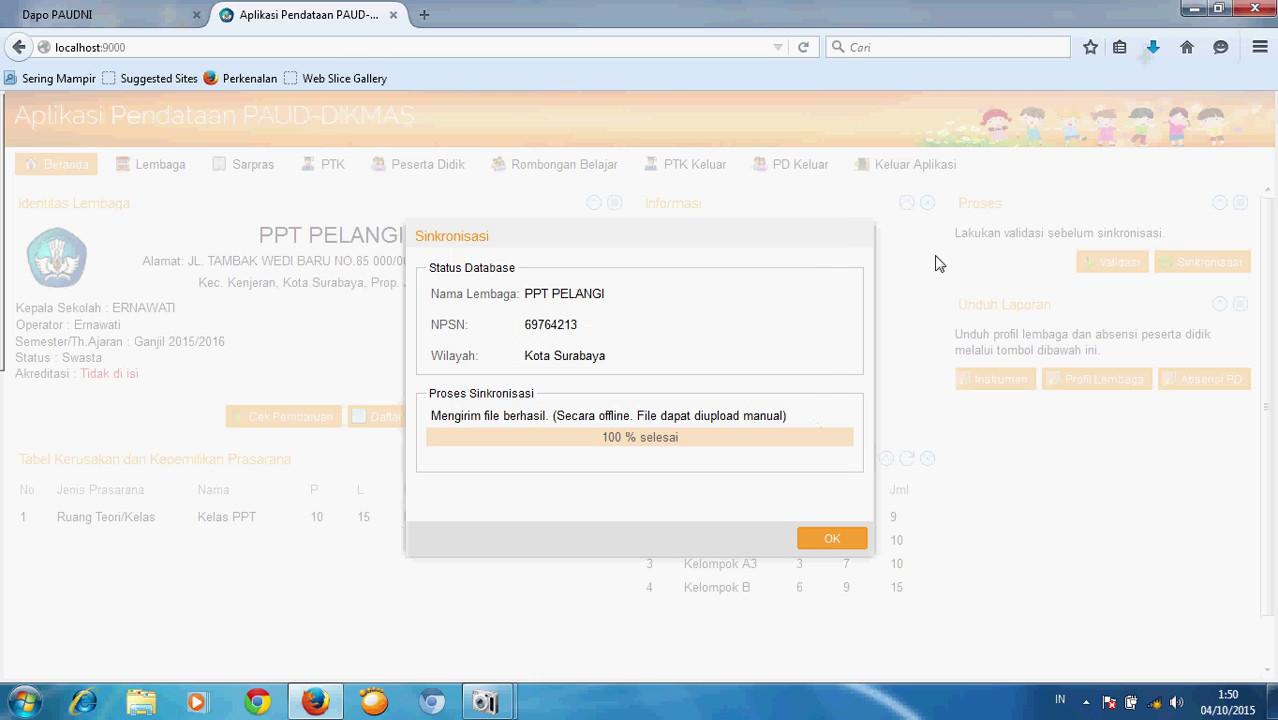
Open the folder containing the downloaded .dz file, cut the file for moving, and return to the desktop
click(1155, 50)
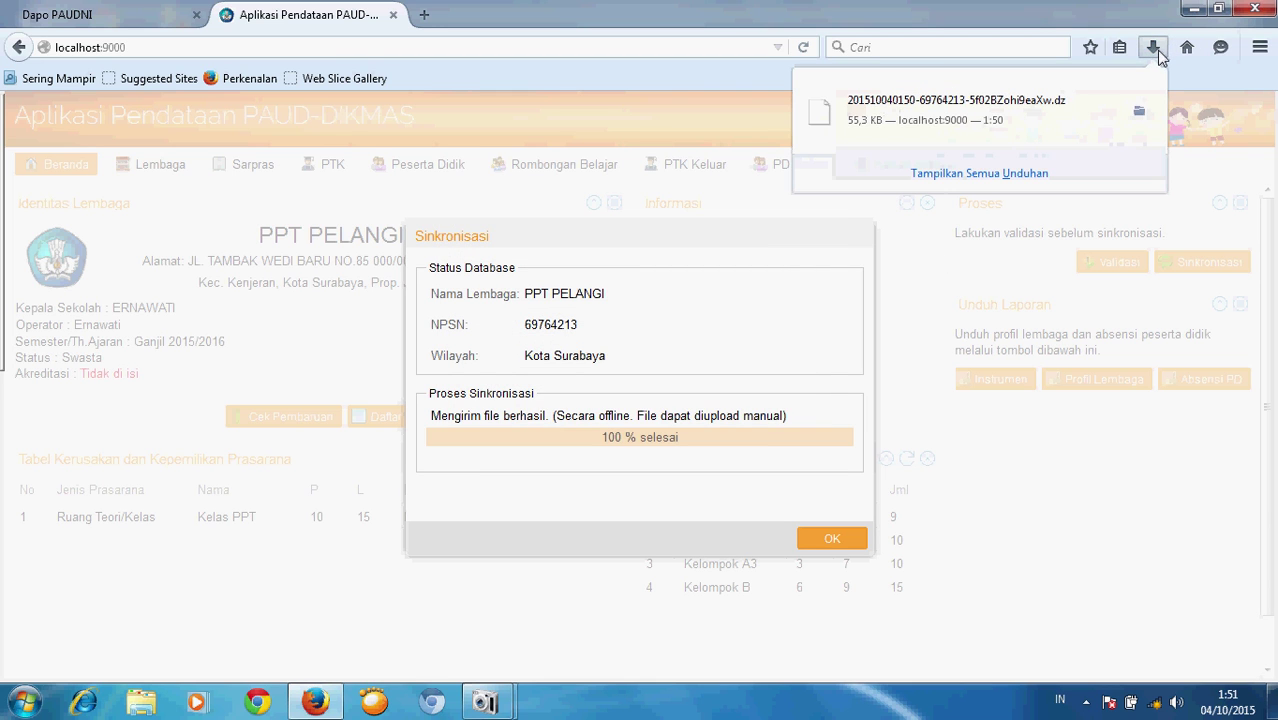
click(1139, 113)
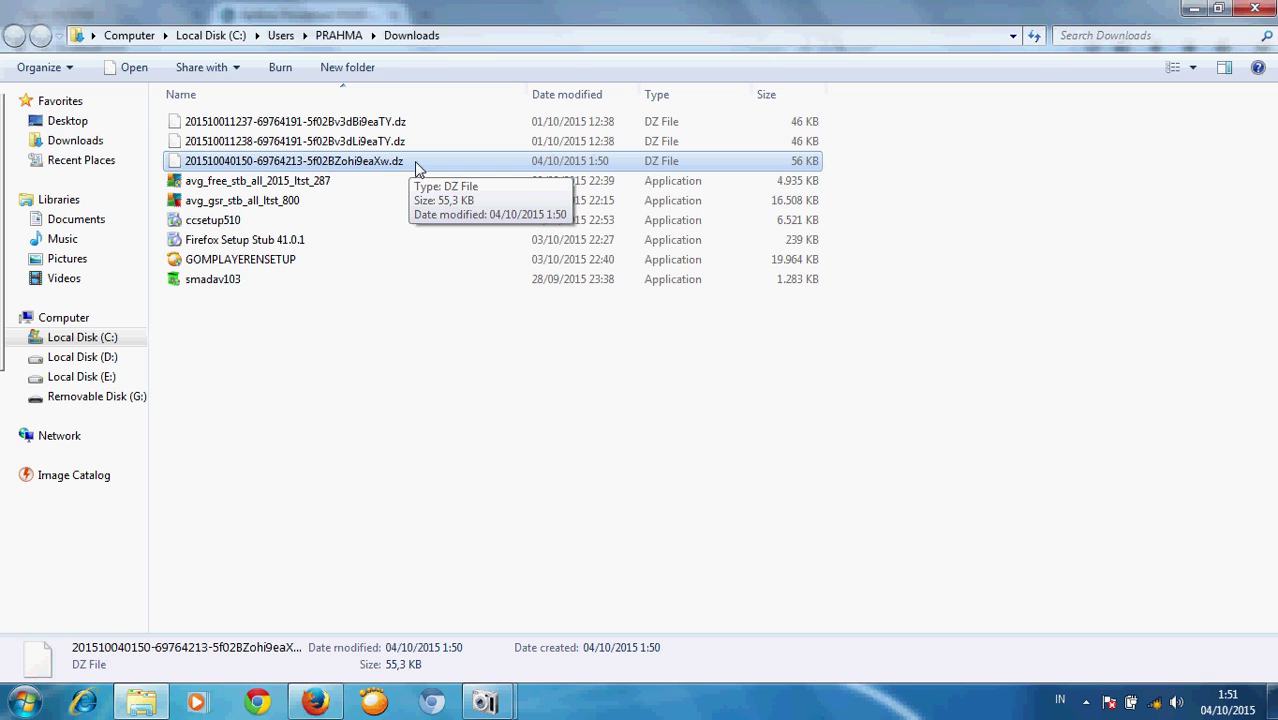
right_click(417, 169)
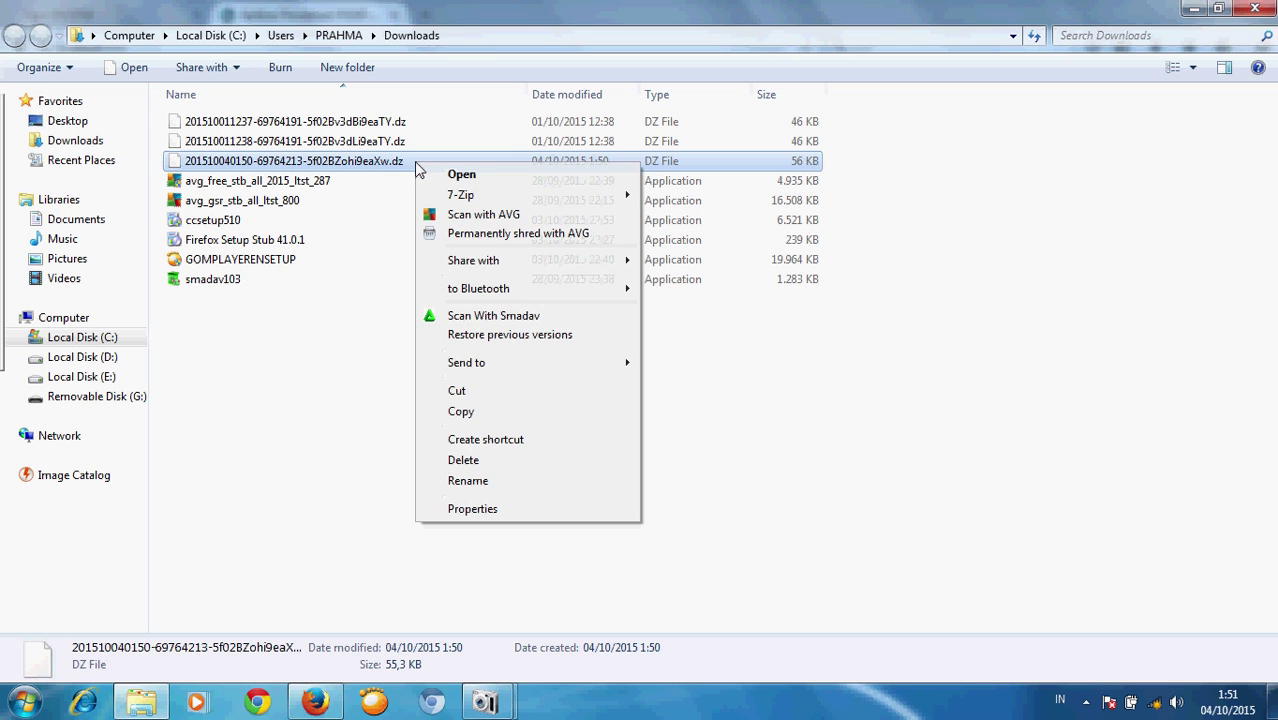
click(456, 390)
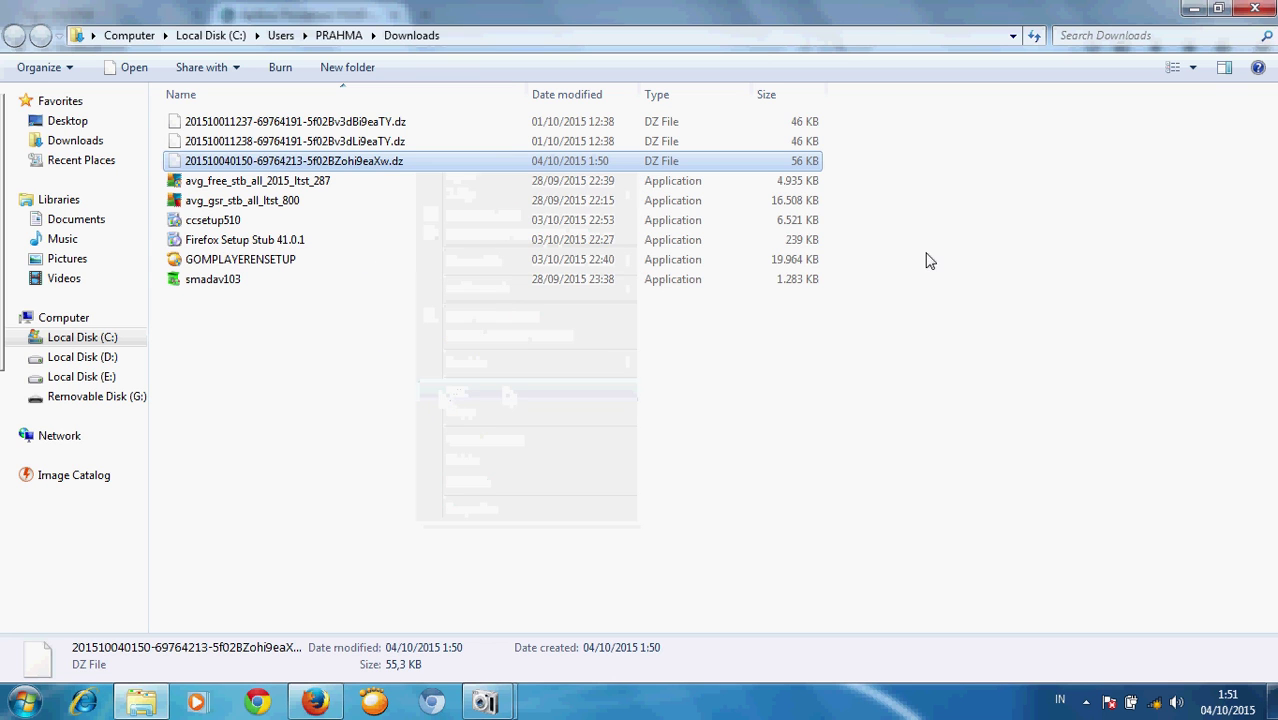
click(1262, 12)
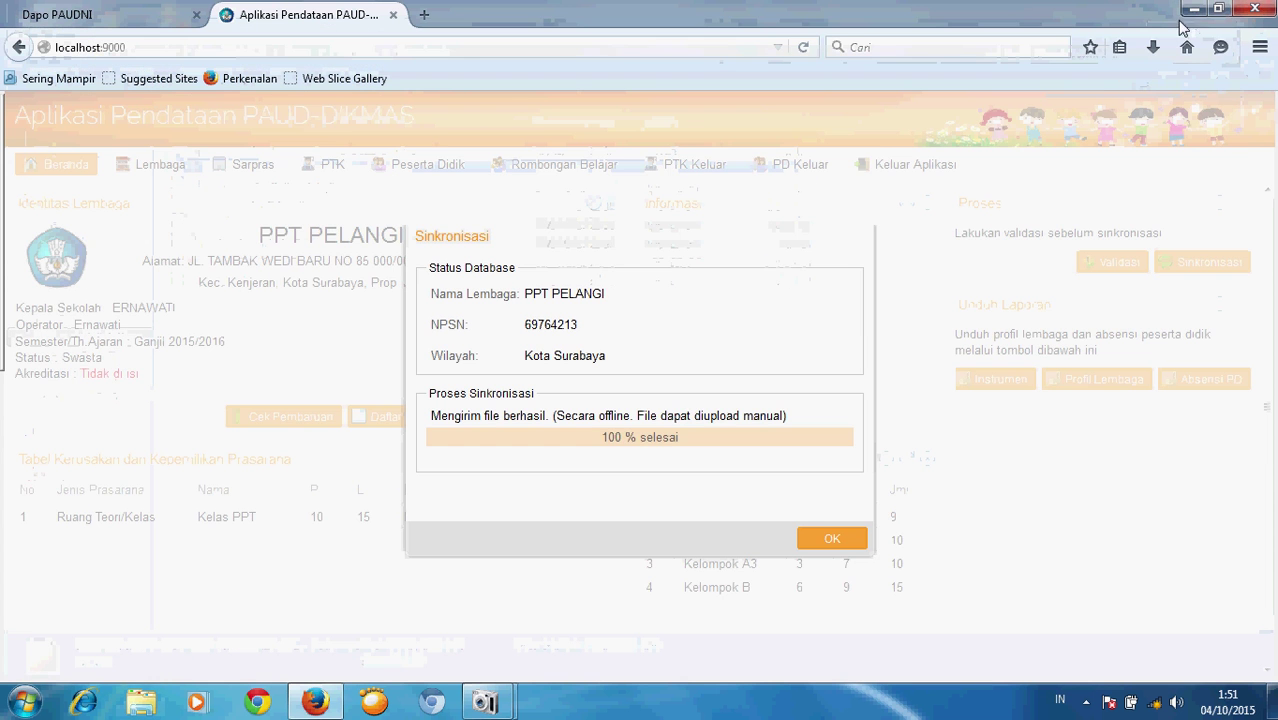
click(1190, 14)
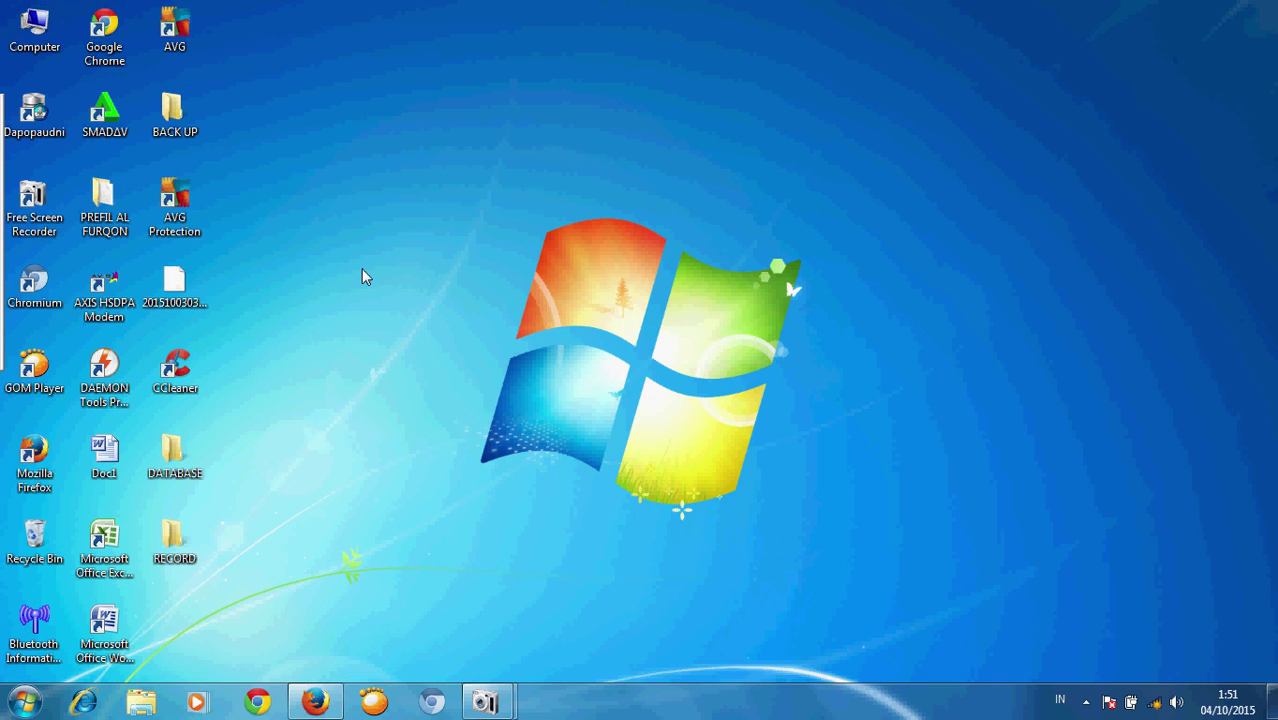
Create a folder named "database ofline" on the desktop
right_click(356, 262)
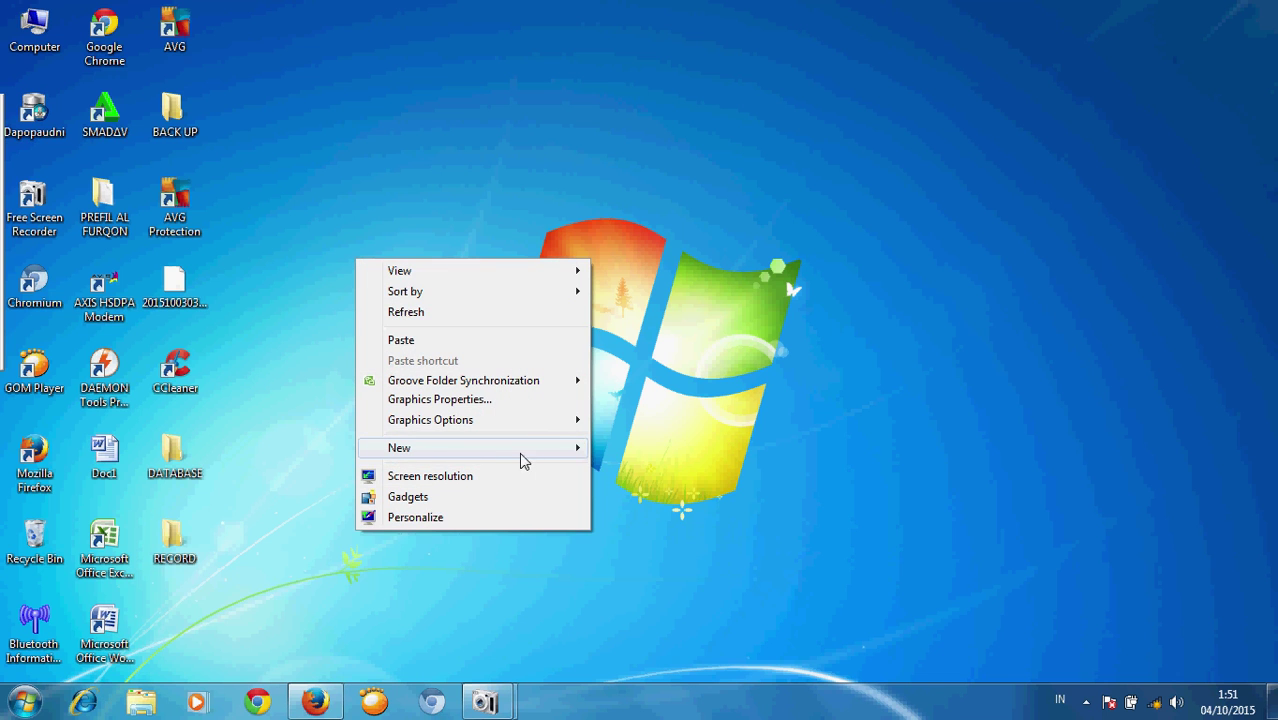
mouse_move(558, 450)
click(633, 449)
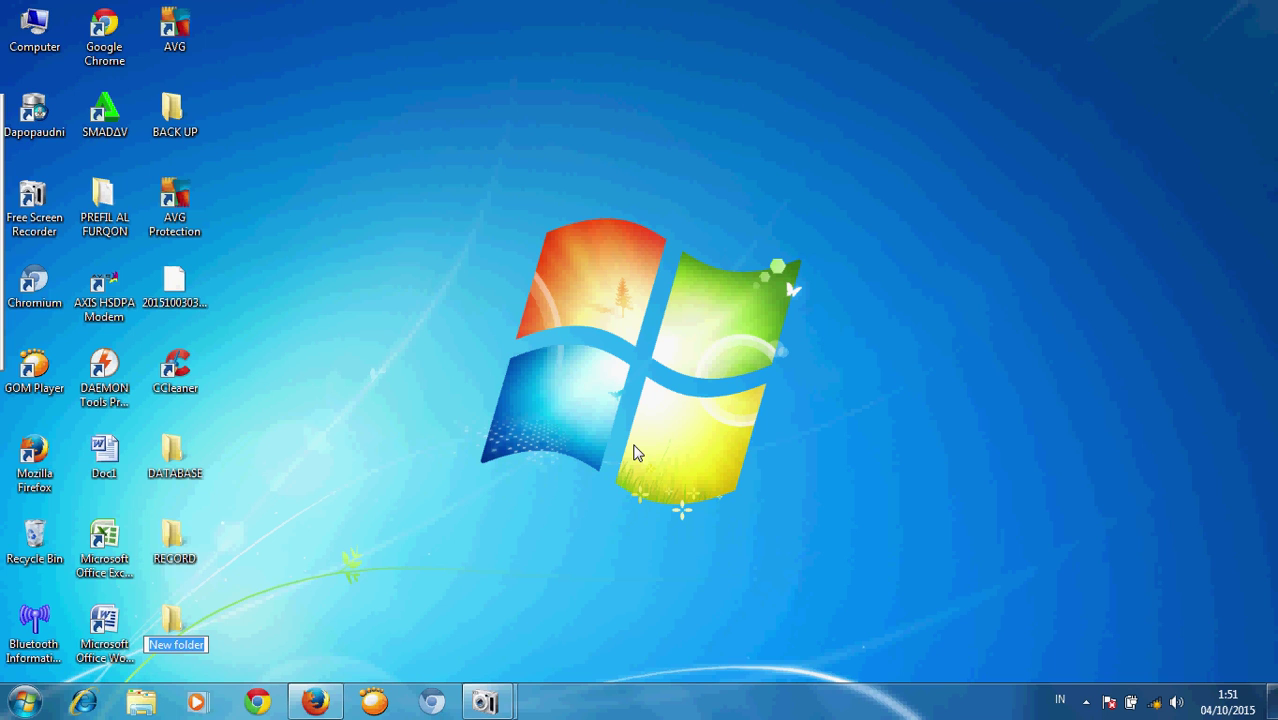
text(datab)
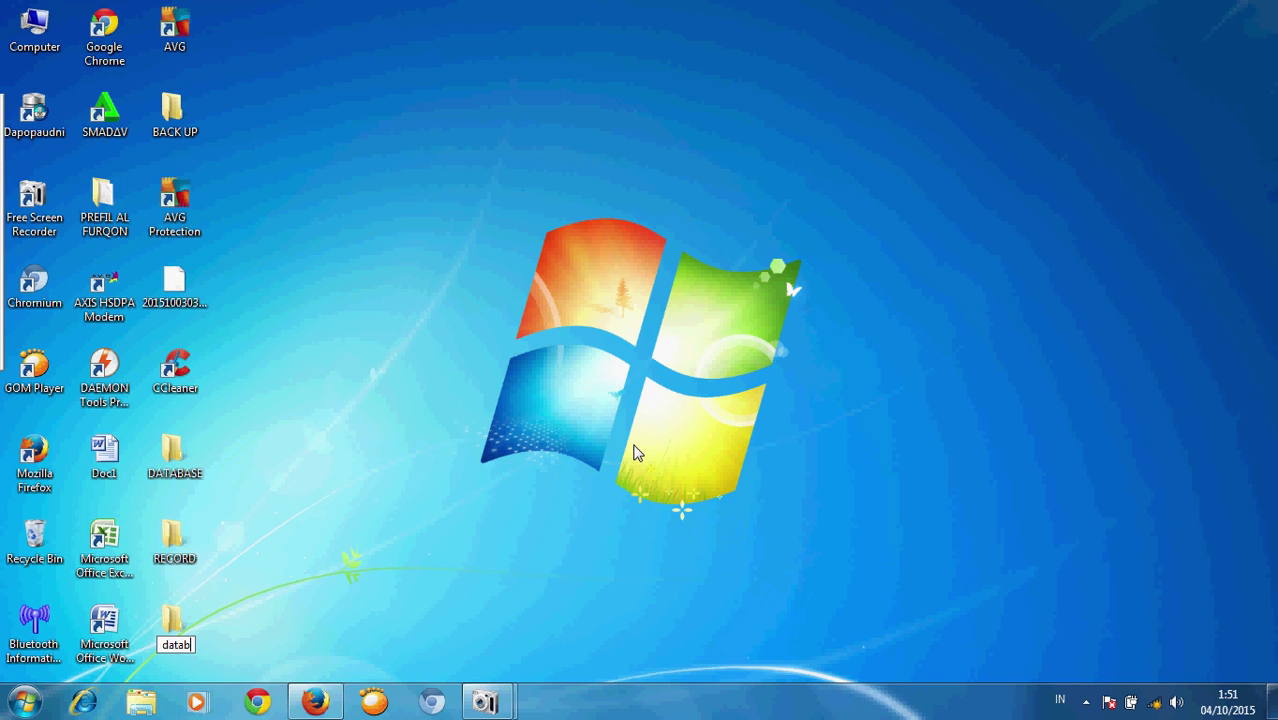
text(ase oflin)
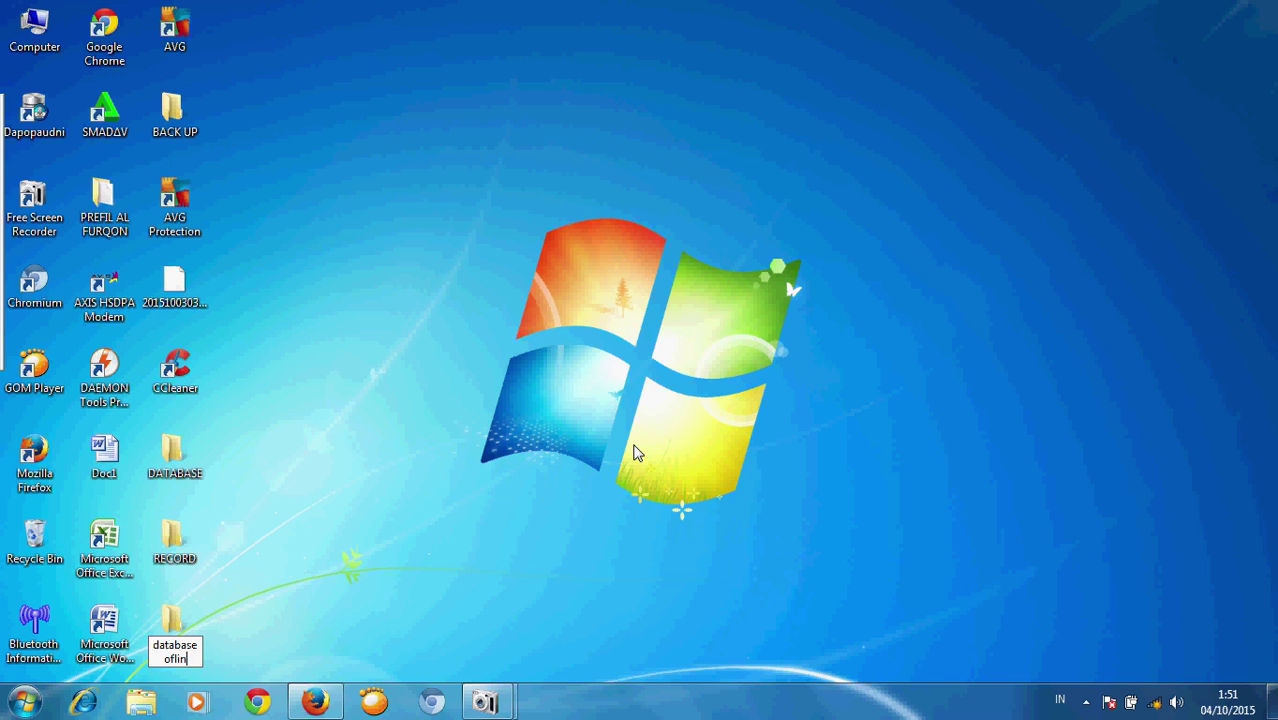
text(e)
key(Return)
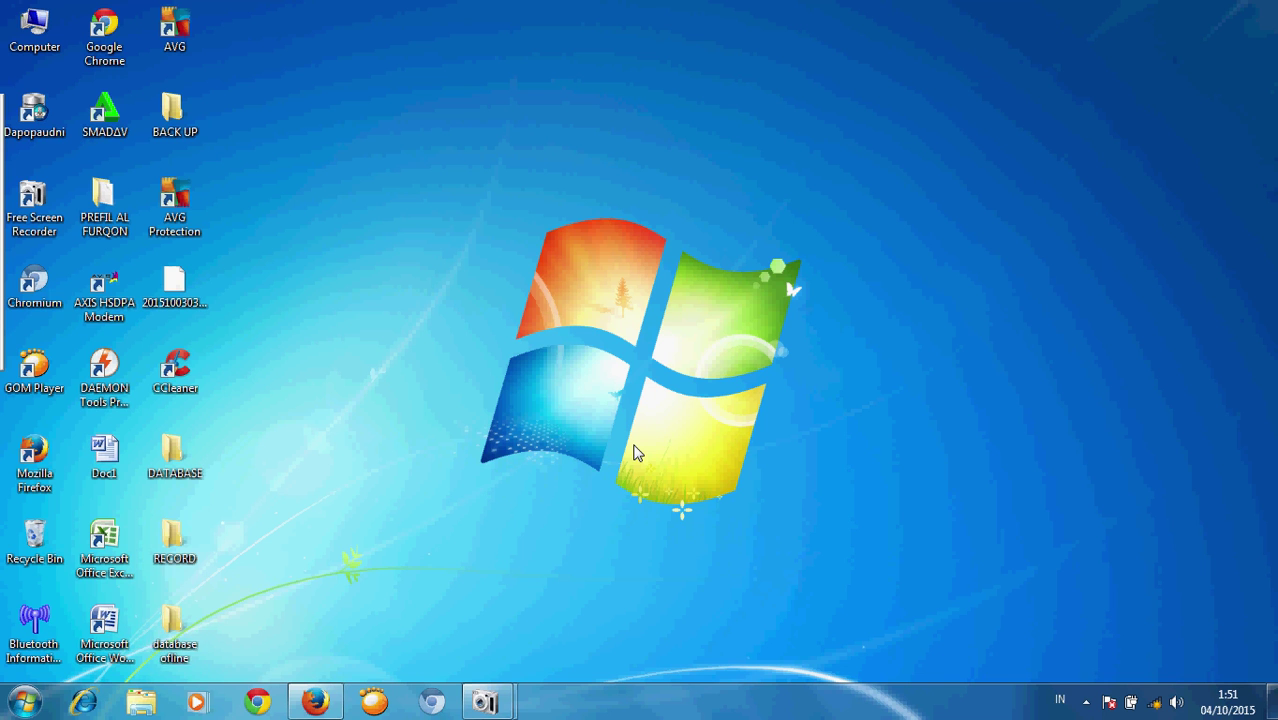
Paste the cut .dz file into the "database ofline" folder, then close and reopen the folder to check its contents
key(Return)
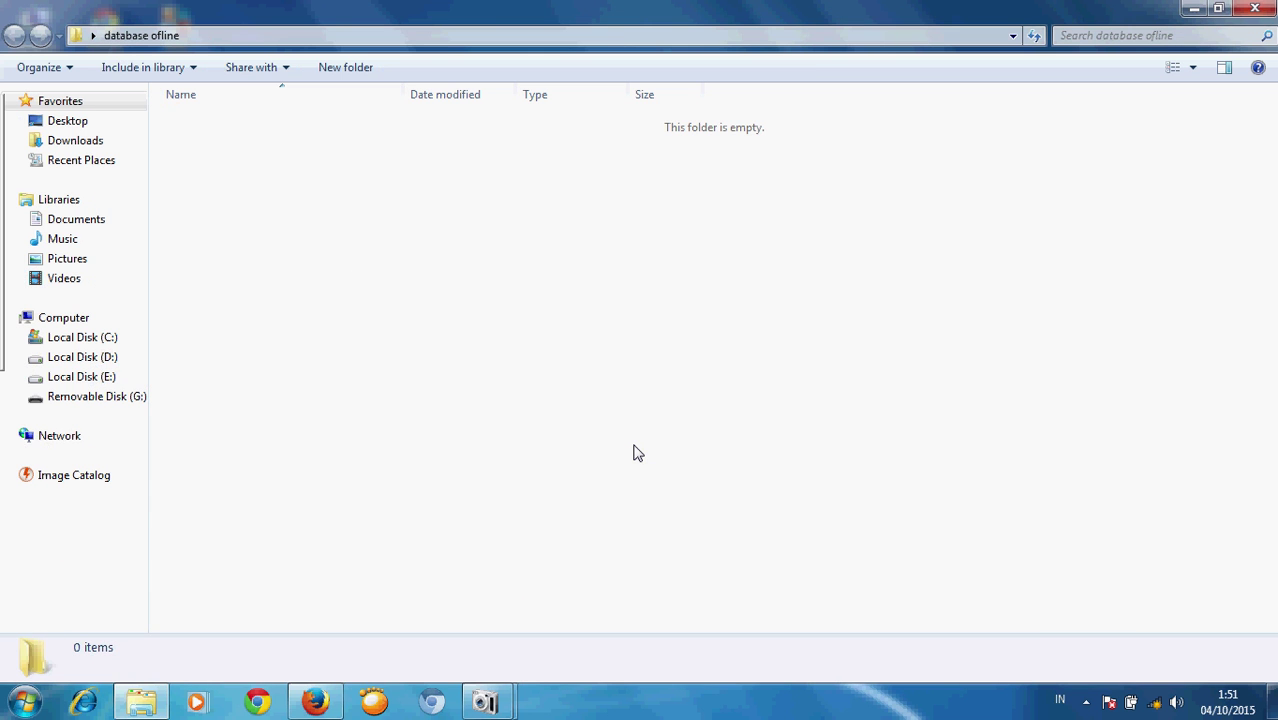
key(ctrl+v)
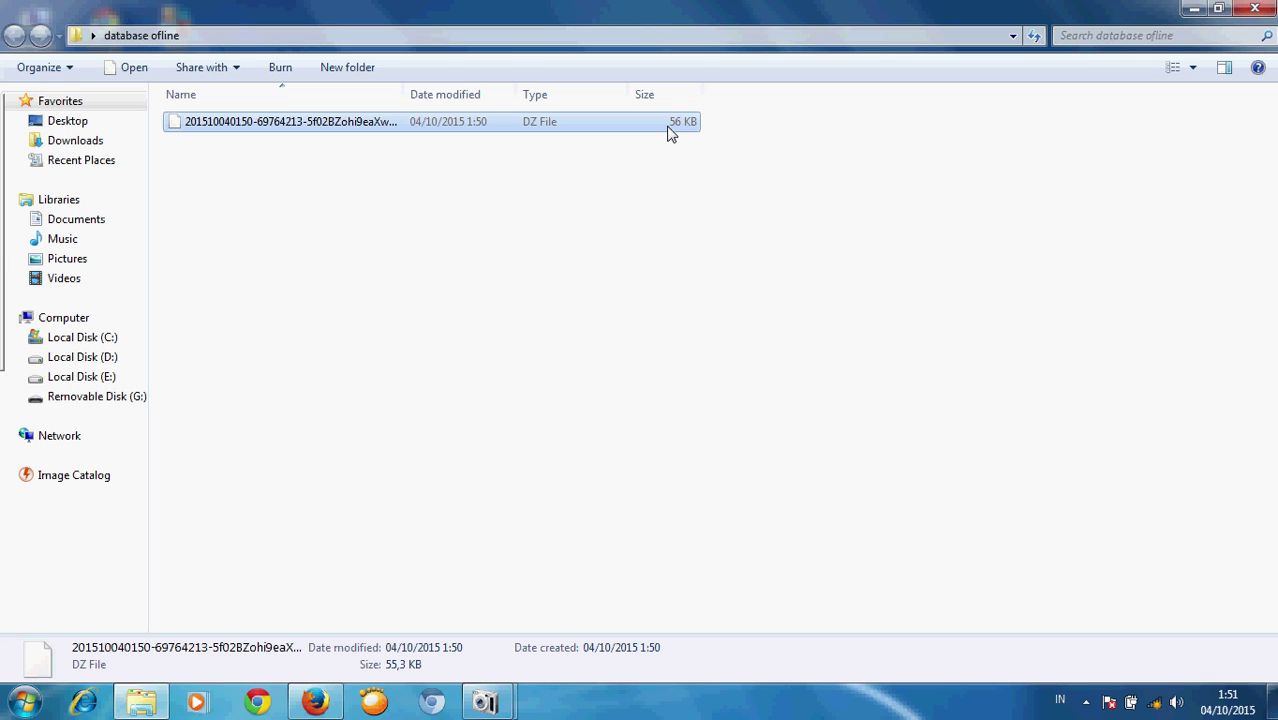
click(898, 184)
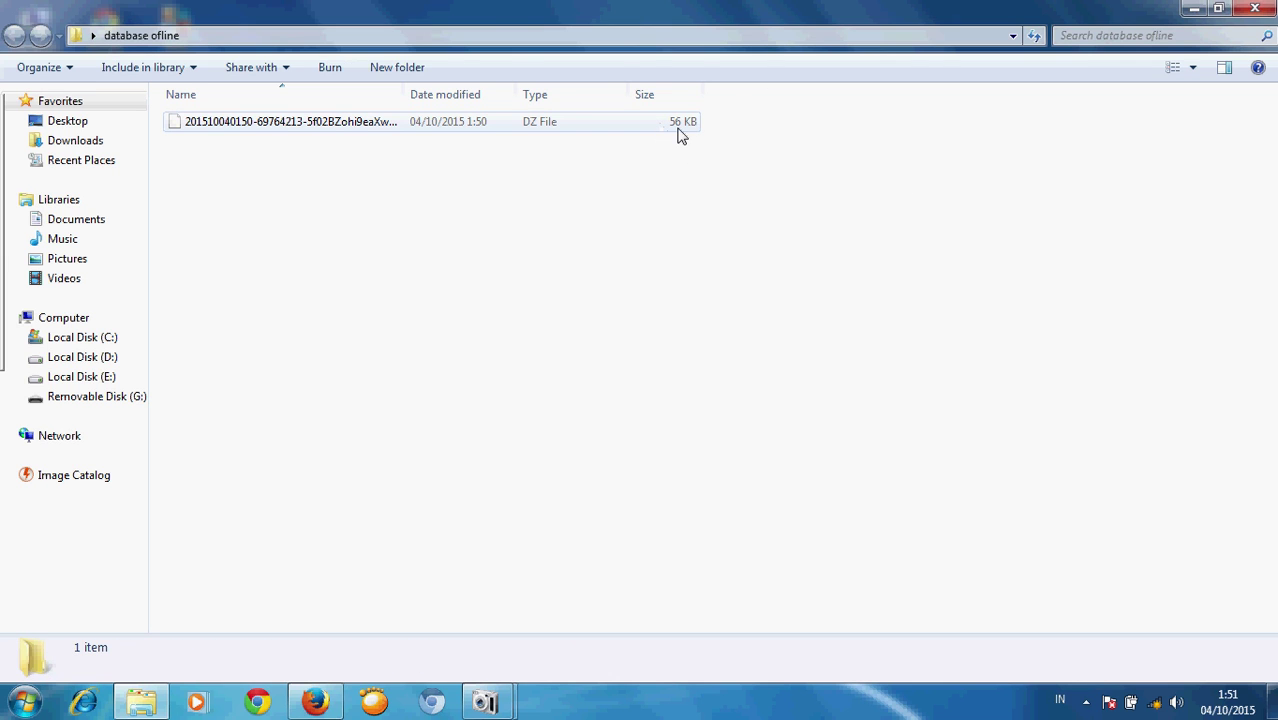
click(1258, 9)
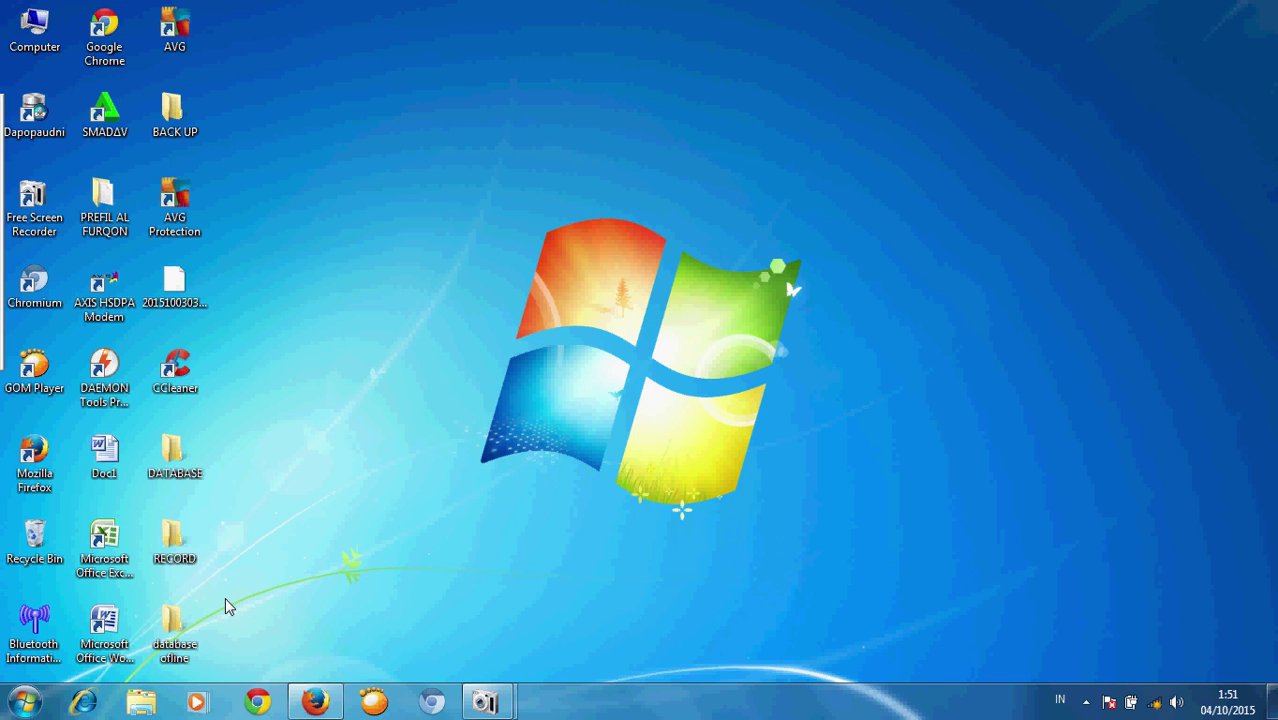
double_click(175, 632)
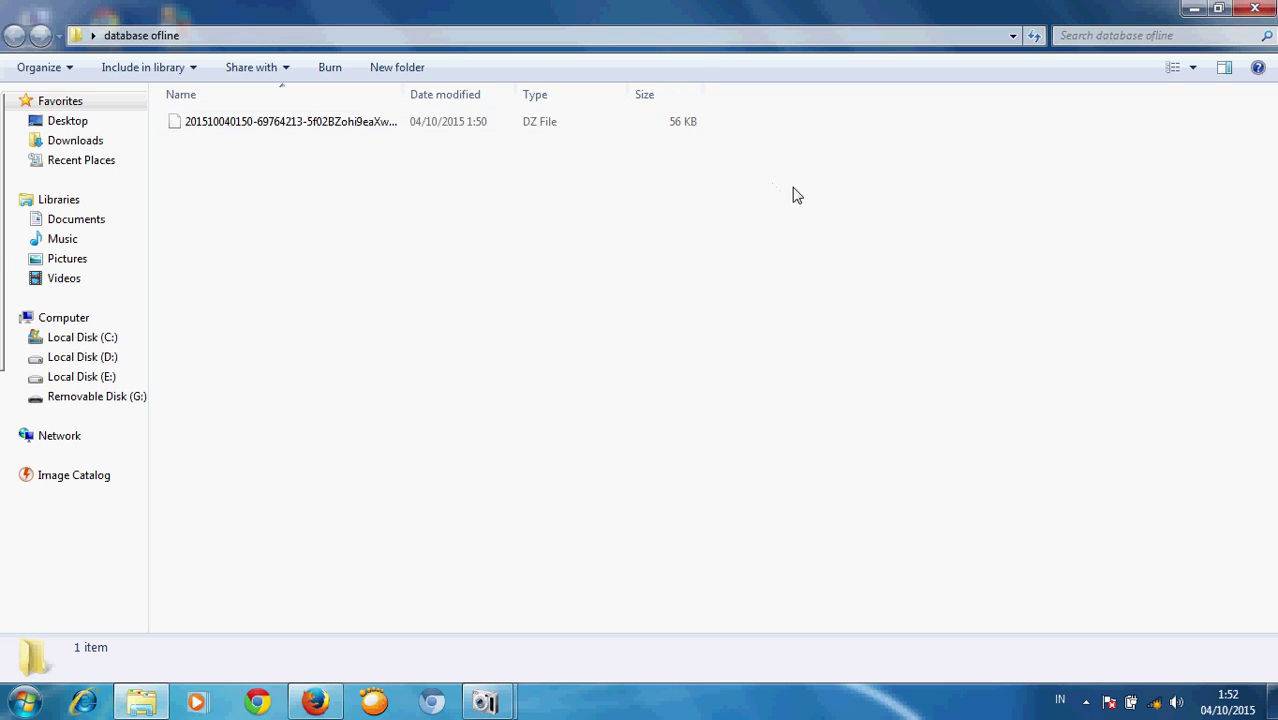
click(1256, 12)
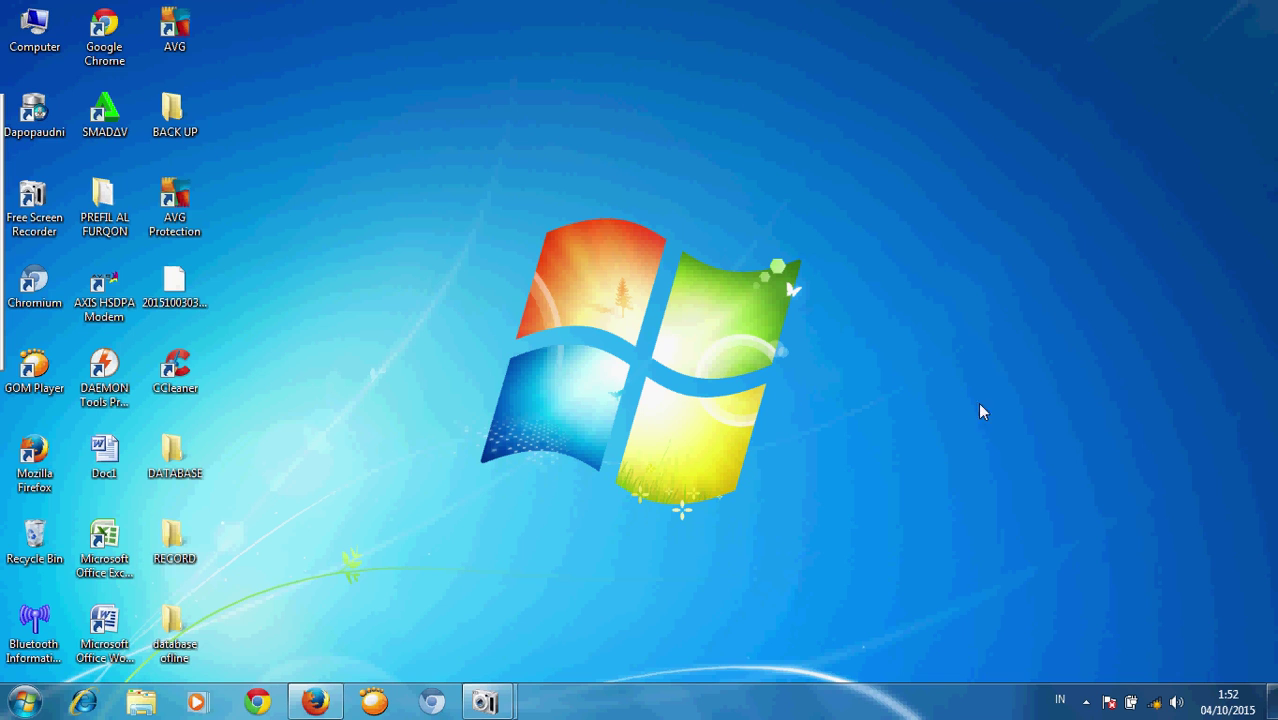
Reconnect to the PRAHMA CELLCOM wireless network and return to the Dapo PAUDNI page in Firefox
click(1156, 703)
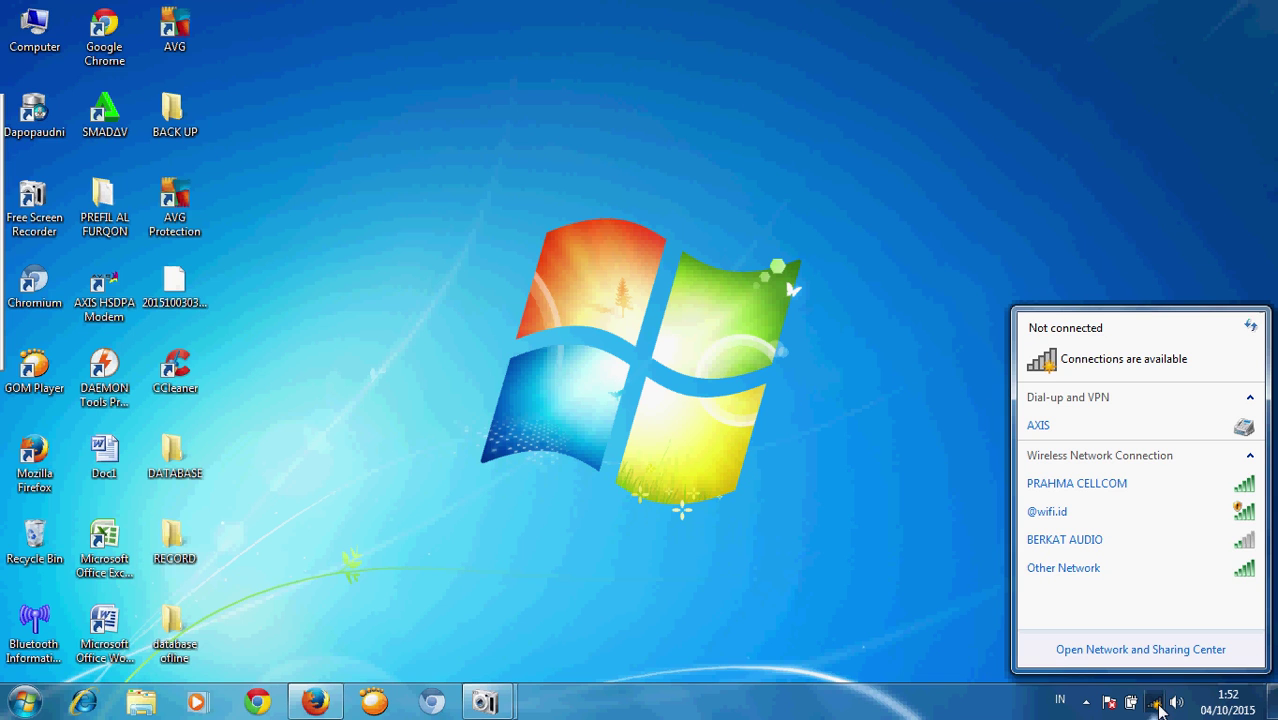
click(1124, 485)
click(1205, 511)
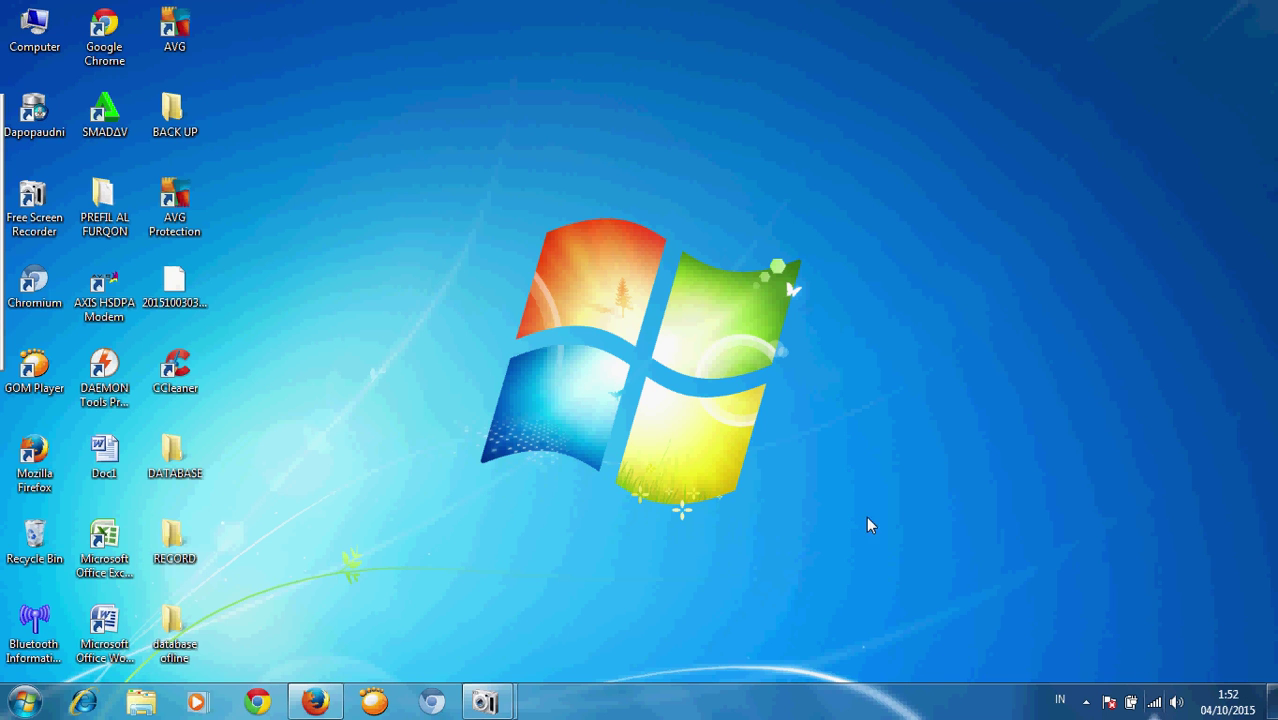
click(322, 702)
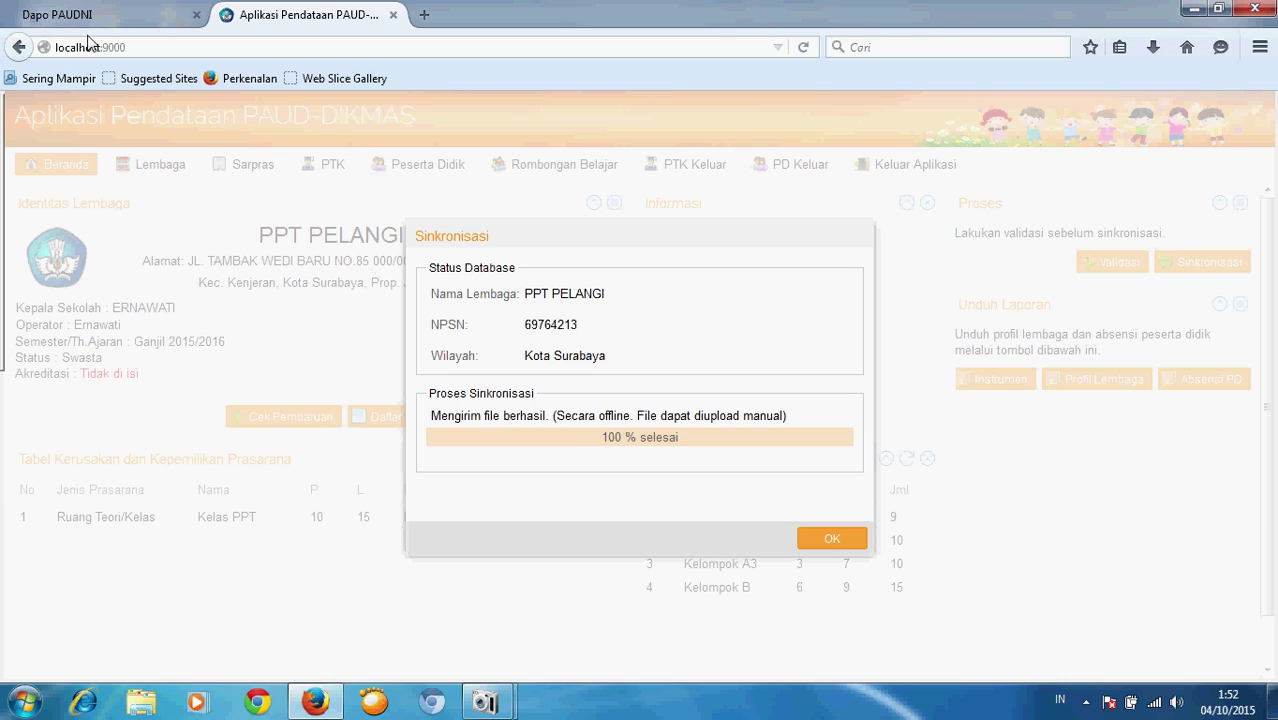
click(55, 12)
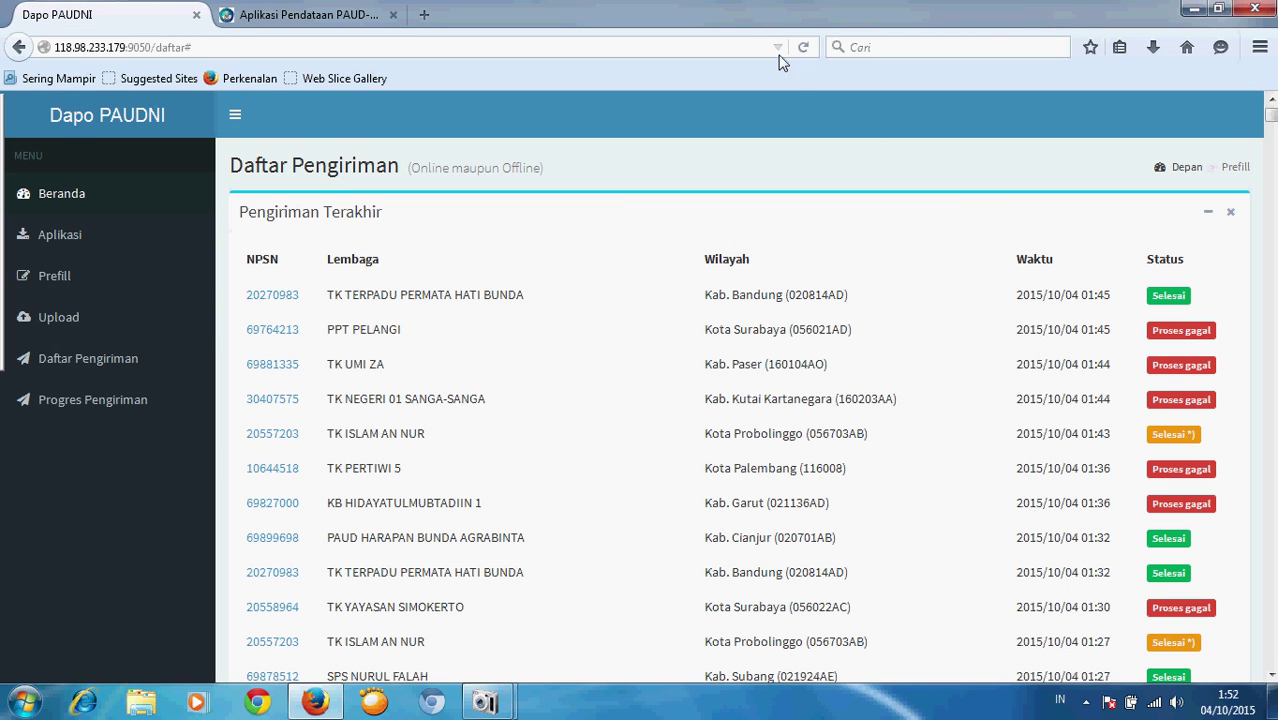
Refresh the submission list and upload the .dz file from the desktop's "database ofline" folder to the Dapo PAUDNI website
click(806, 46)
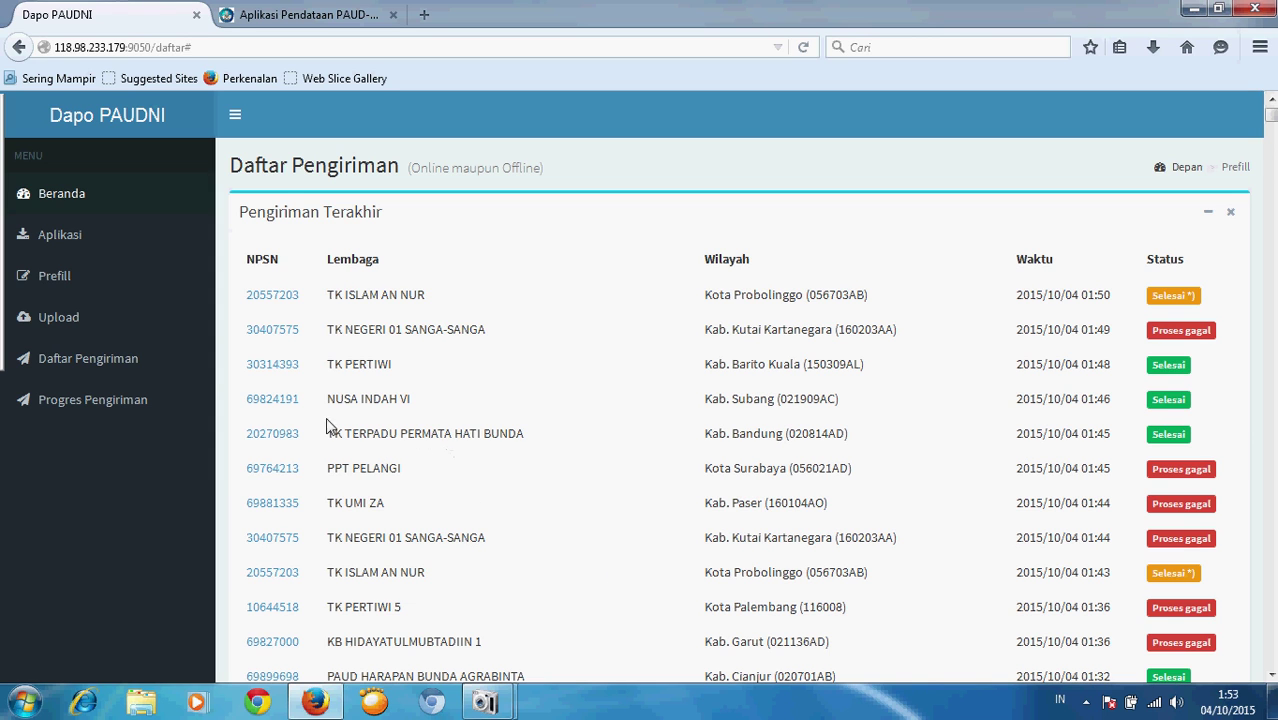
click(72, 318)
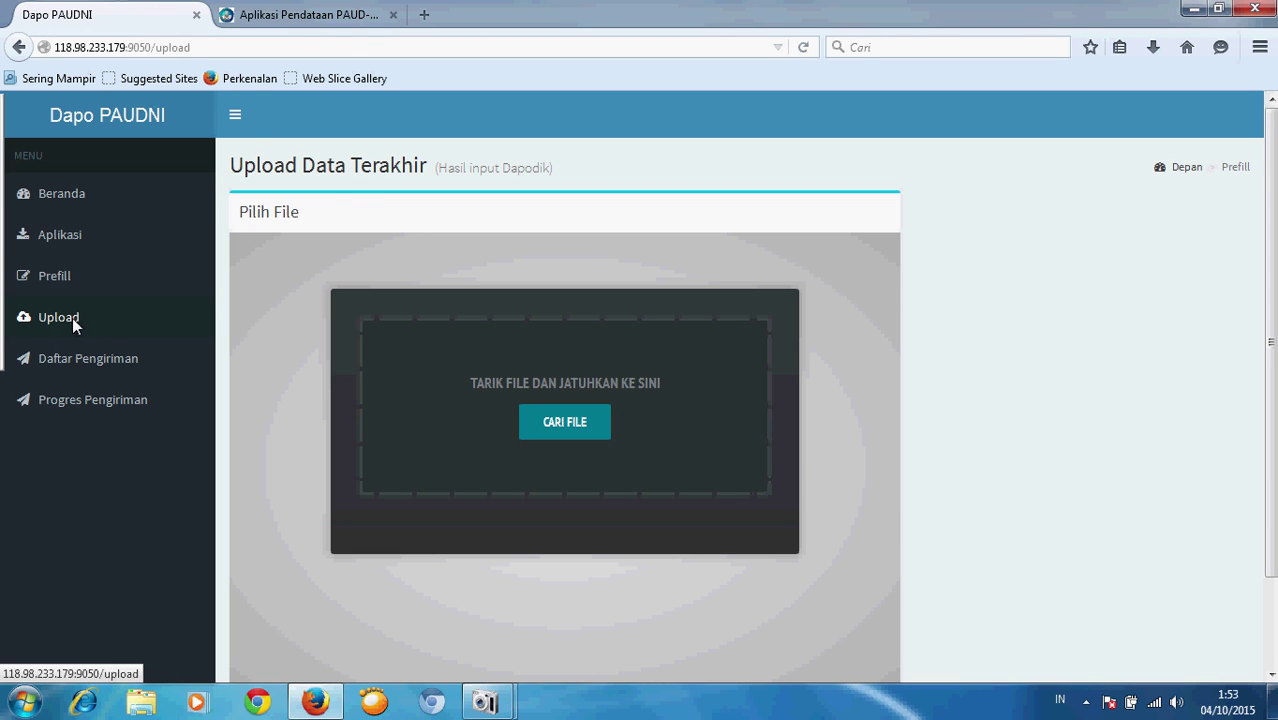
click(560, 424)
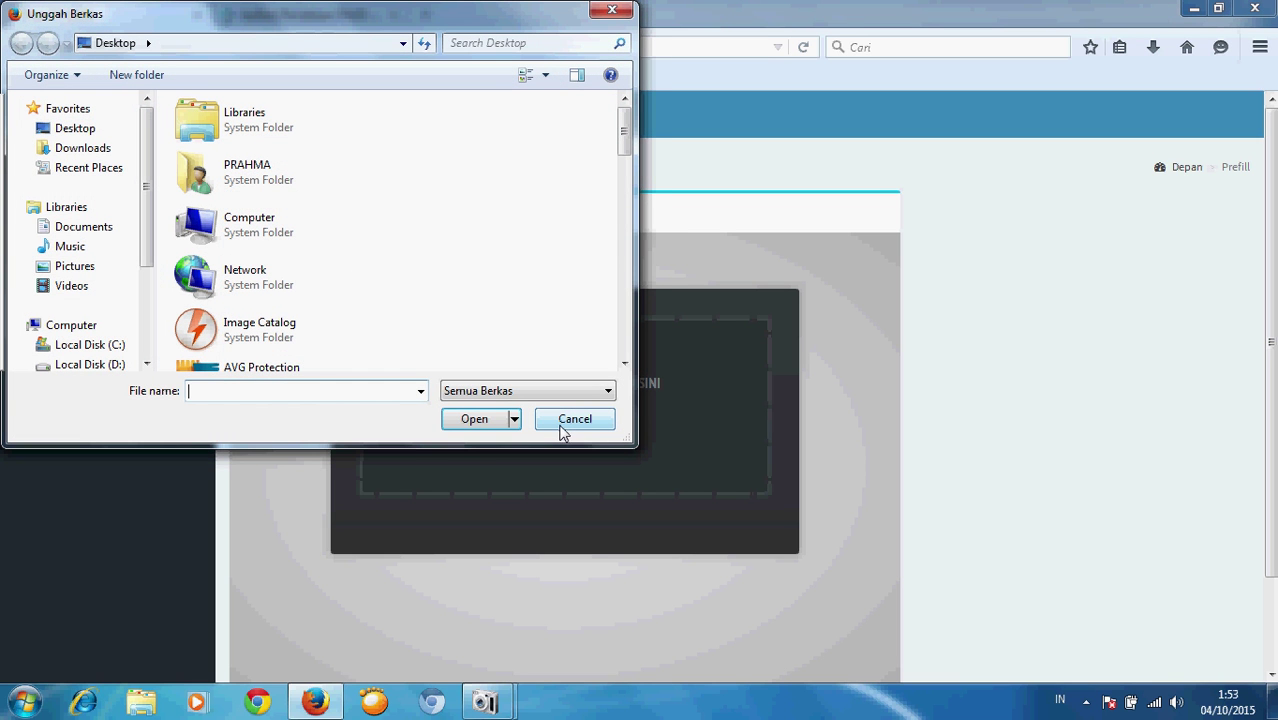
drag(628, 136, 622, 252)
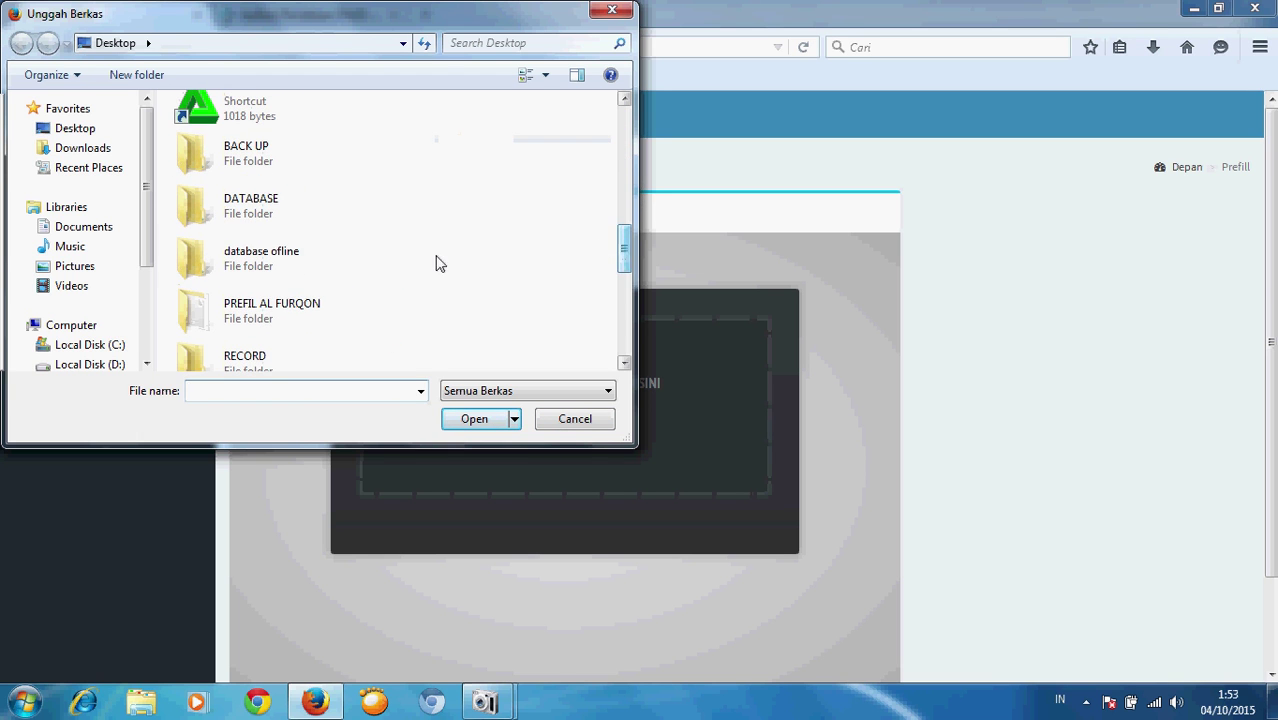
double_click(268, 273)
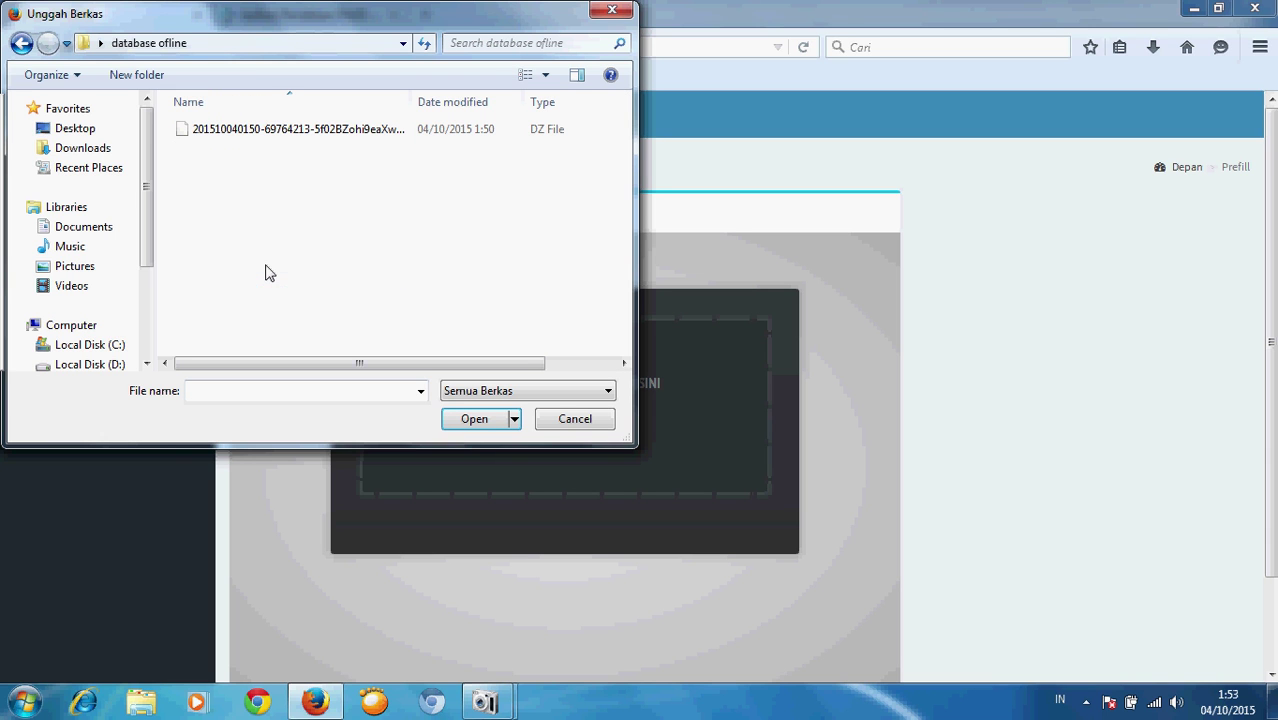
click(293, 135)
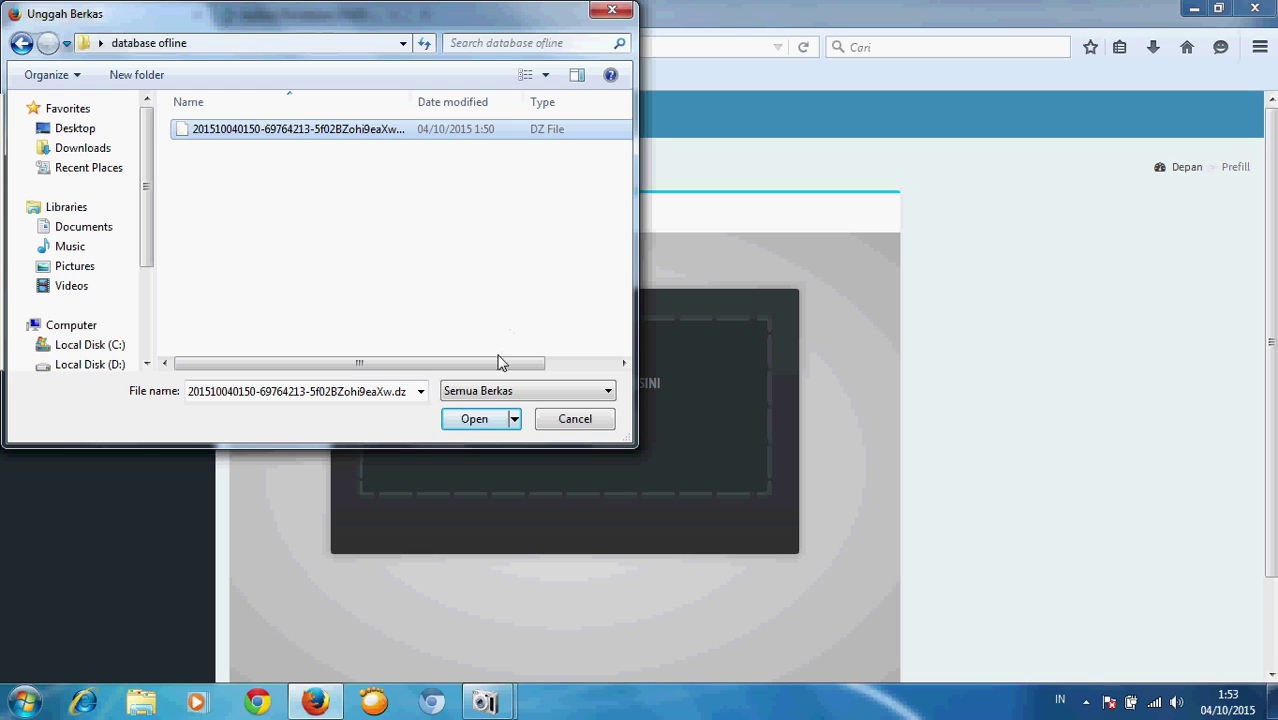
click(474, 419)
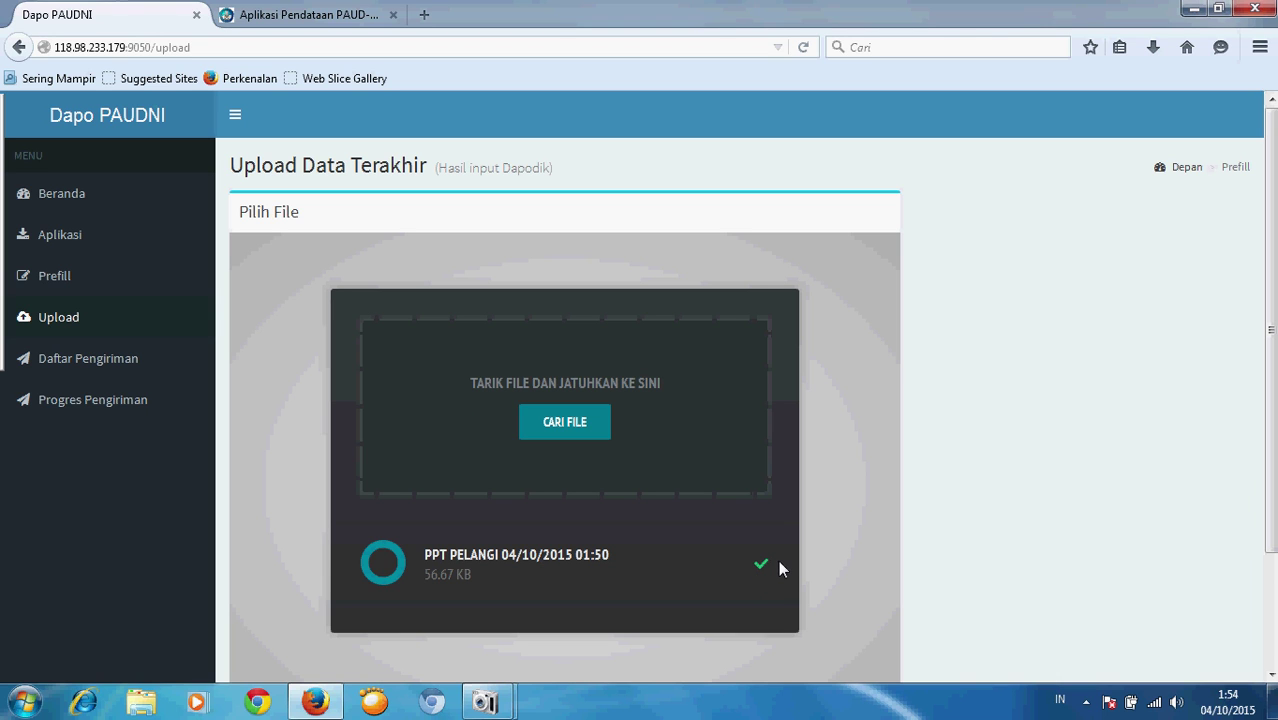
Upload the same .dz file a second time and check PPT PELANGI's status in the submission list
click(561, 422)
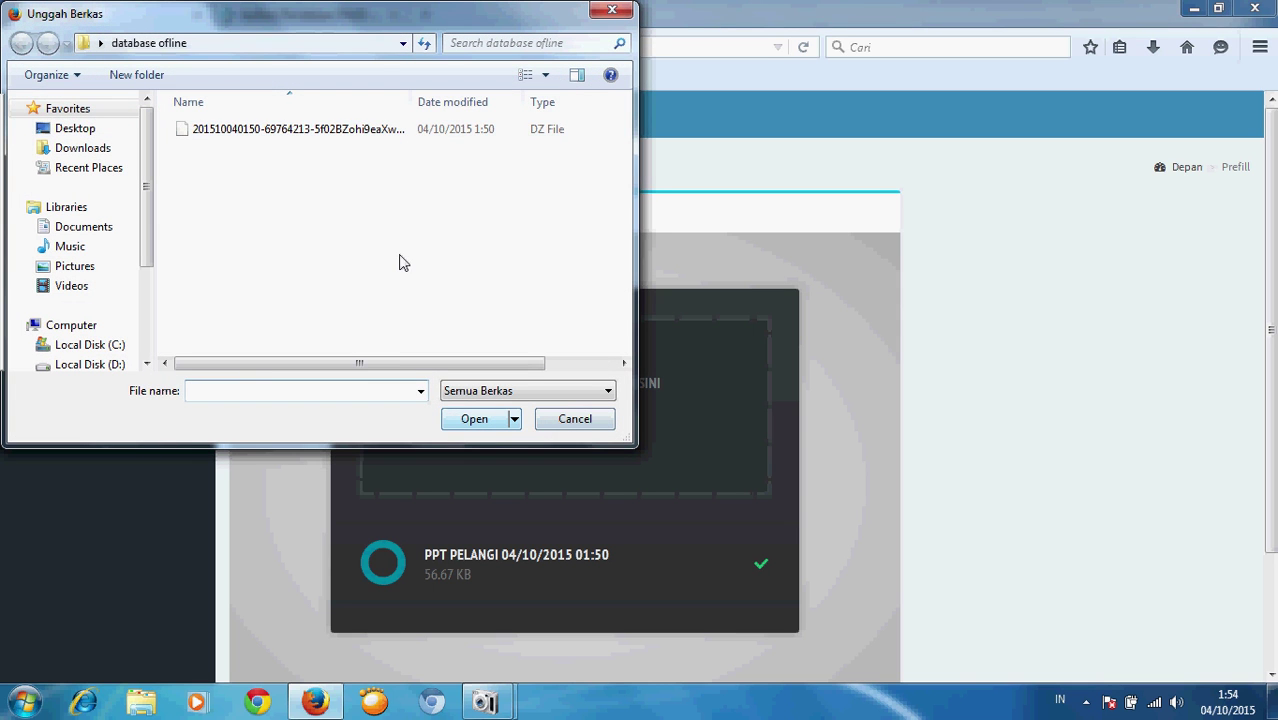
click(292, 129)
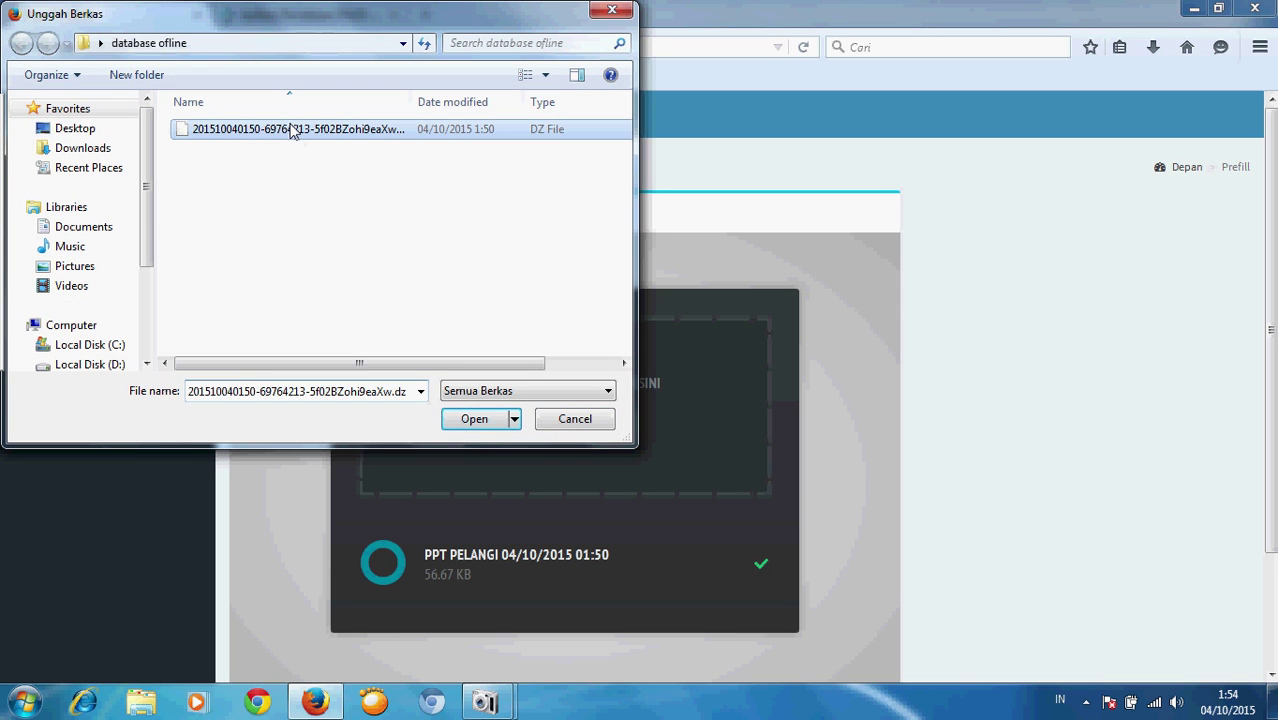
click(475, 419)
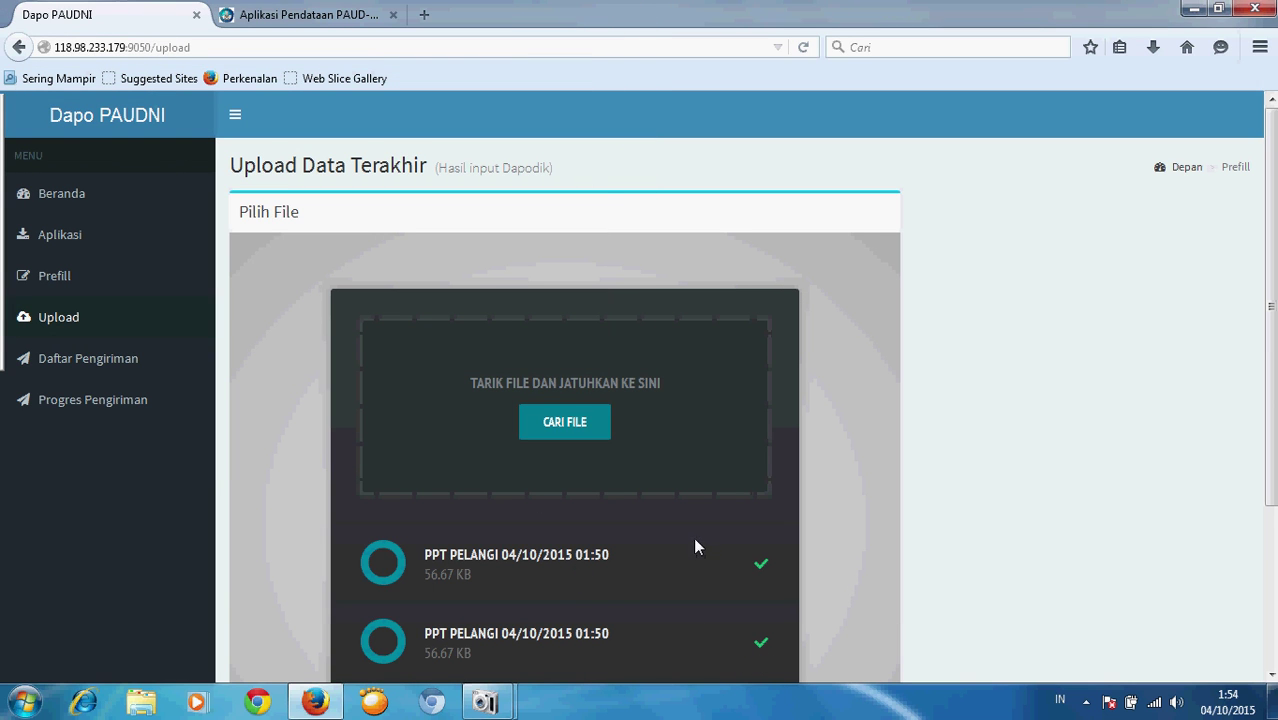
click(89, 357)
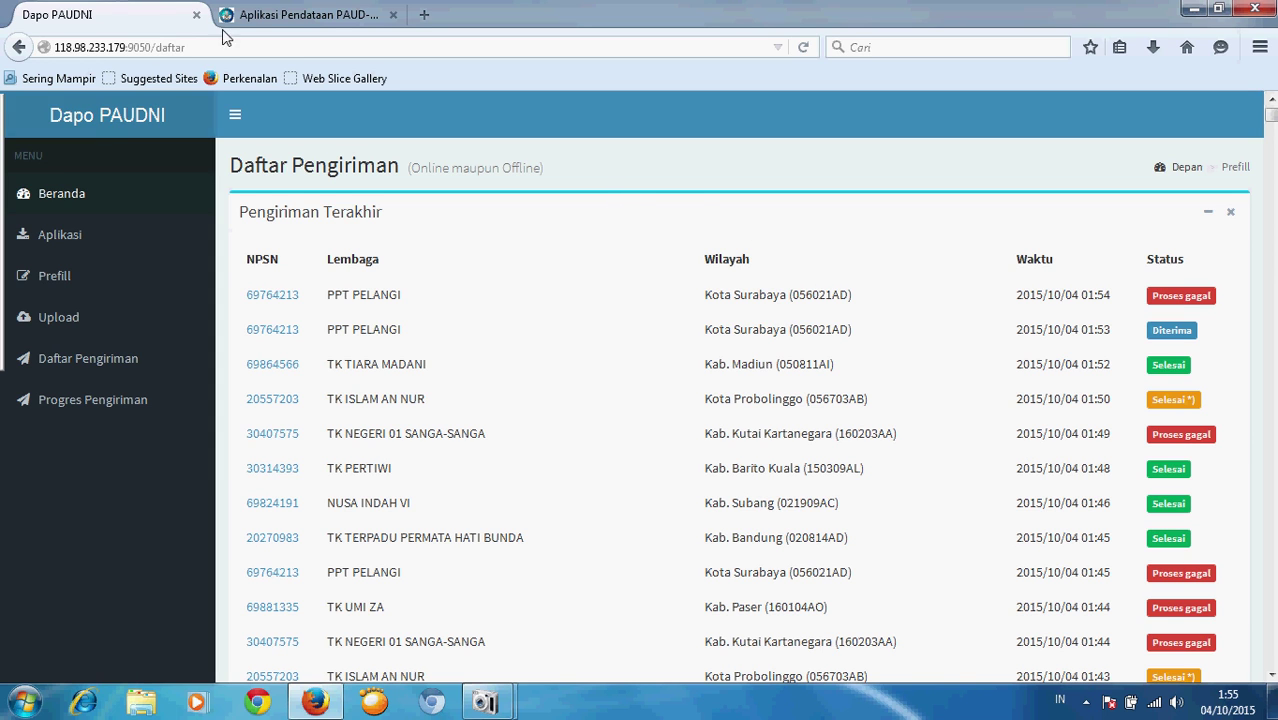
Dismiss the offline synchronization result, close the Aplikasi Pendataan PAUD-DIKMAS page, and return to the desktop
click(287, 19)
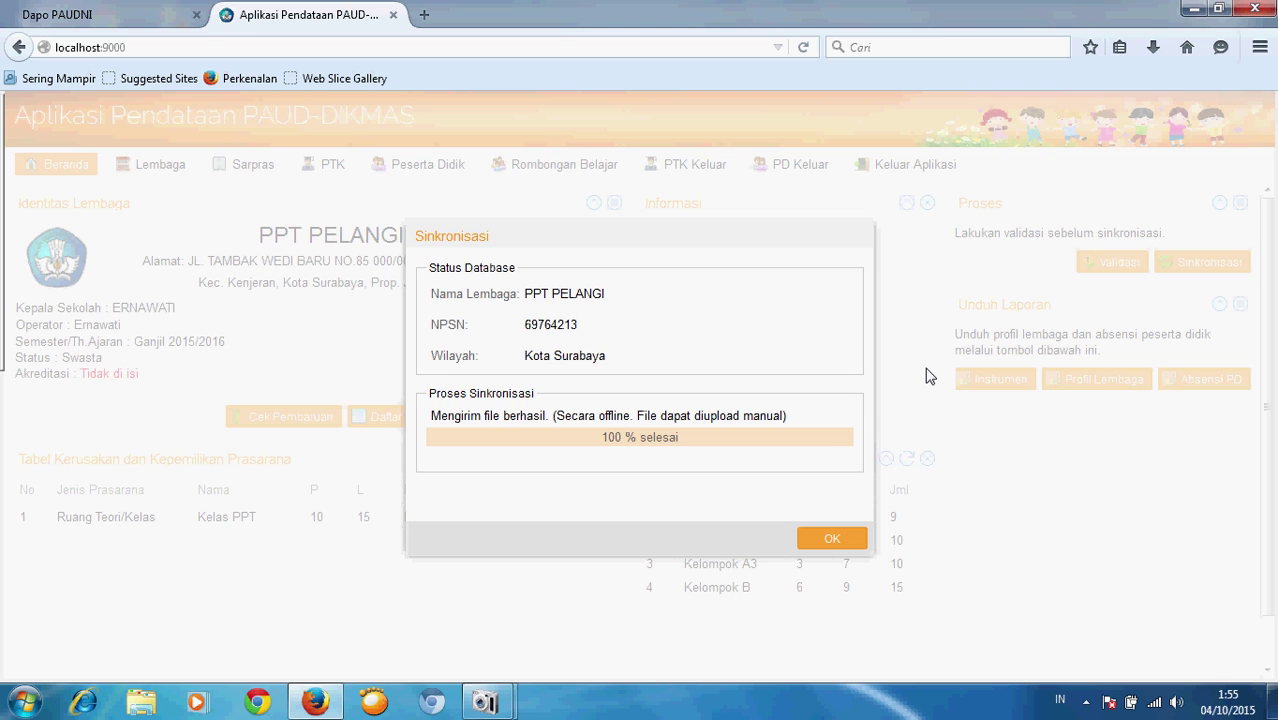
click(847, 545)
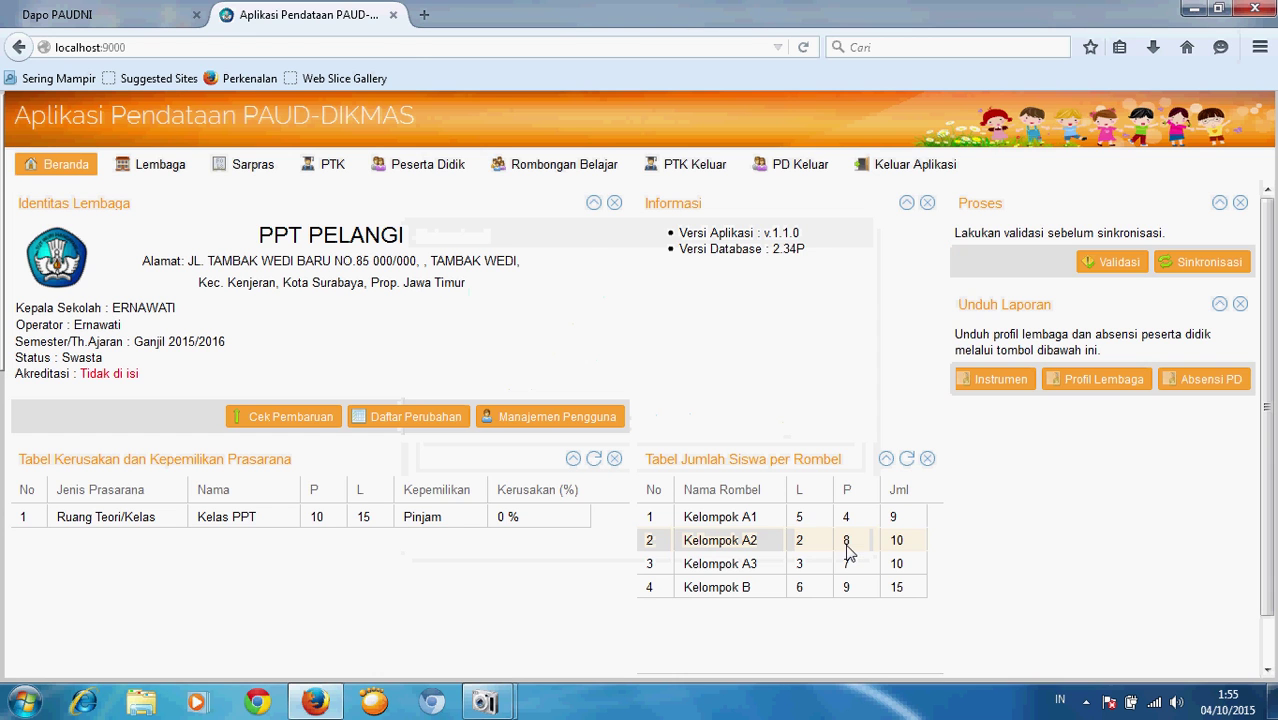
click(393, 15)
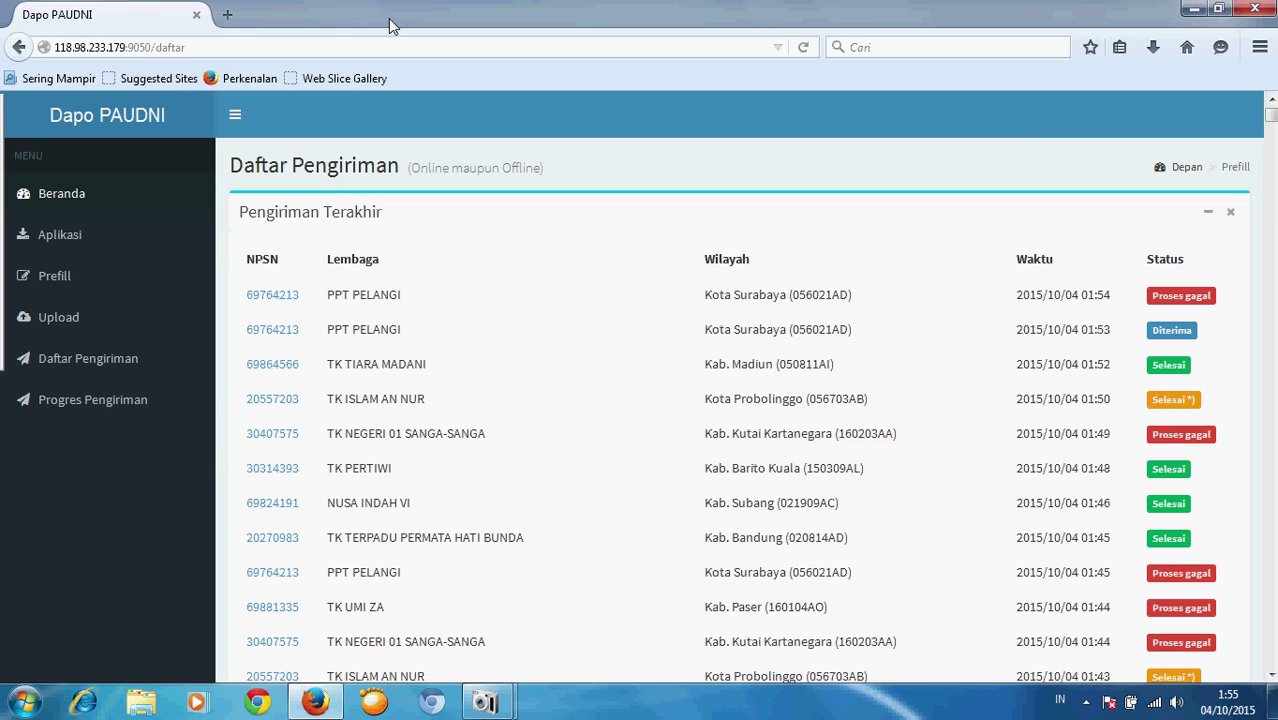
click(1190, 9)
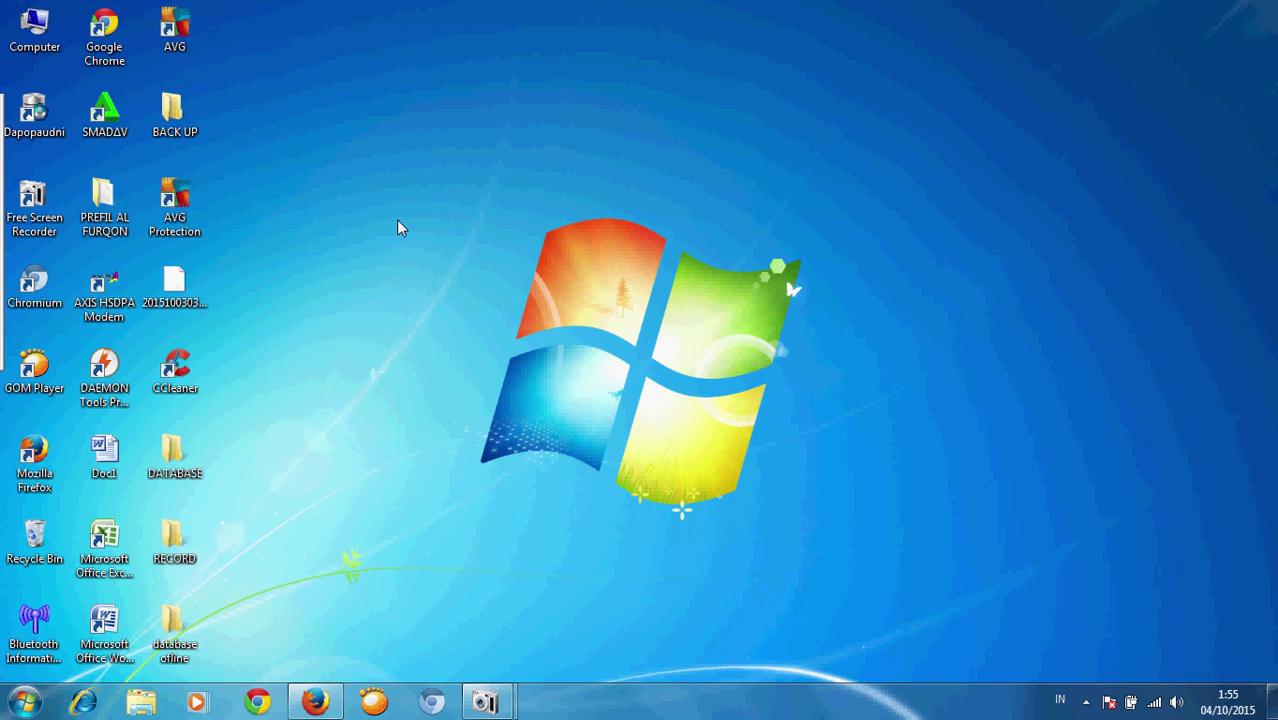
Open the DAPODIK PAUD folder on Removable Disk (G:) and inspect its patch_dapopaudni_1.1.3 subfolder
double_click(44, 40)
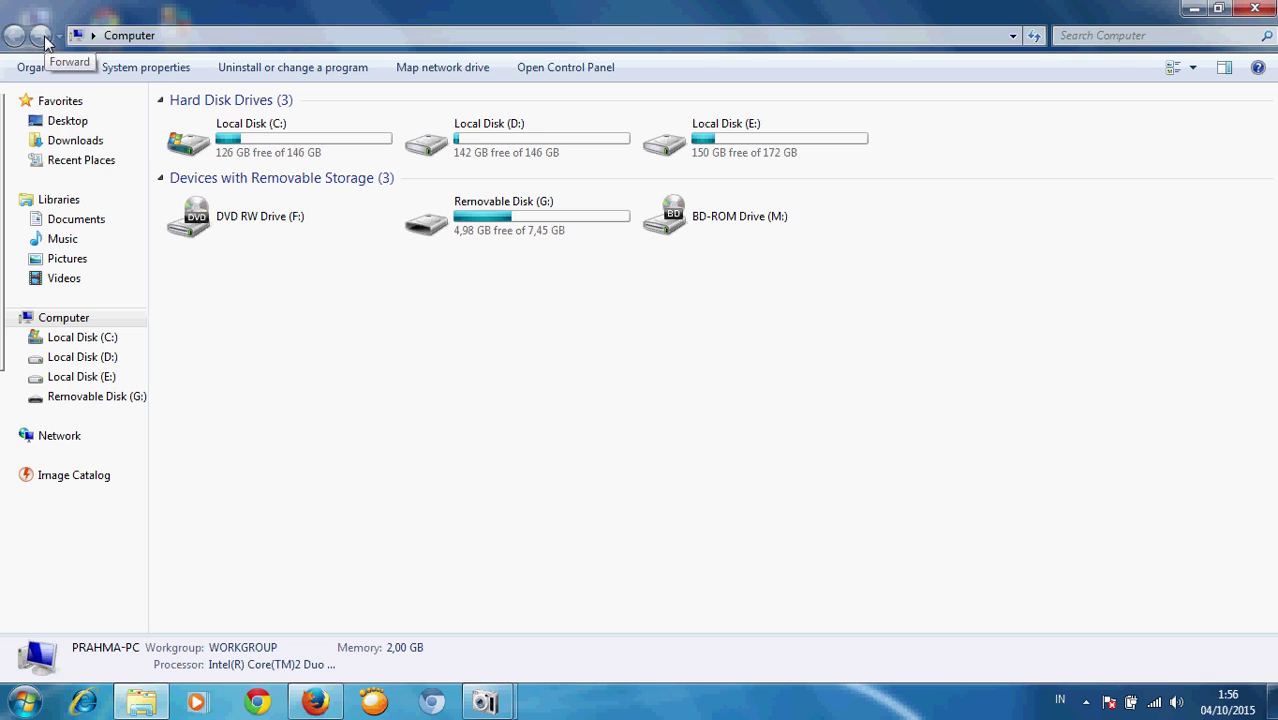
click(530, 228)
double_click(530, 228)
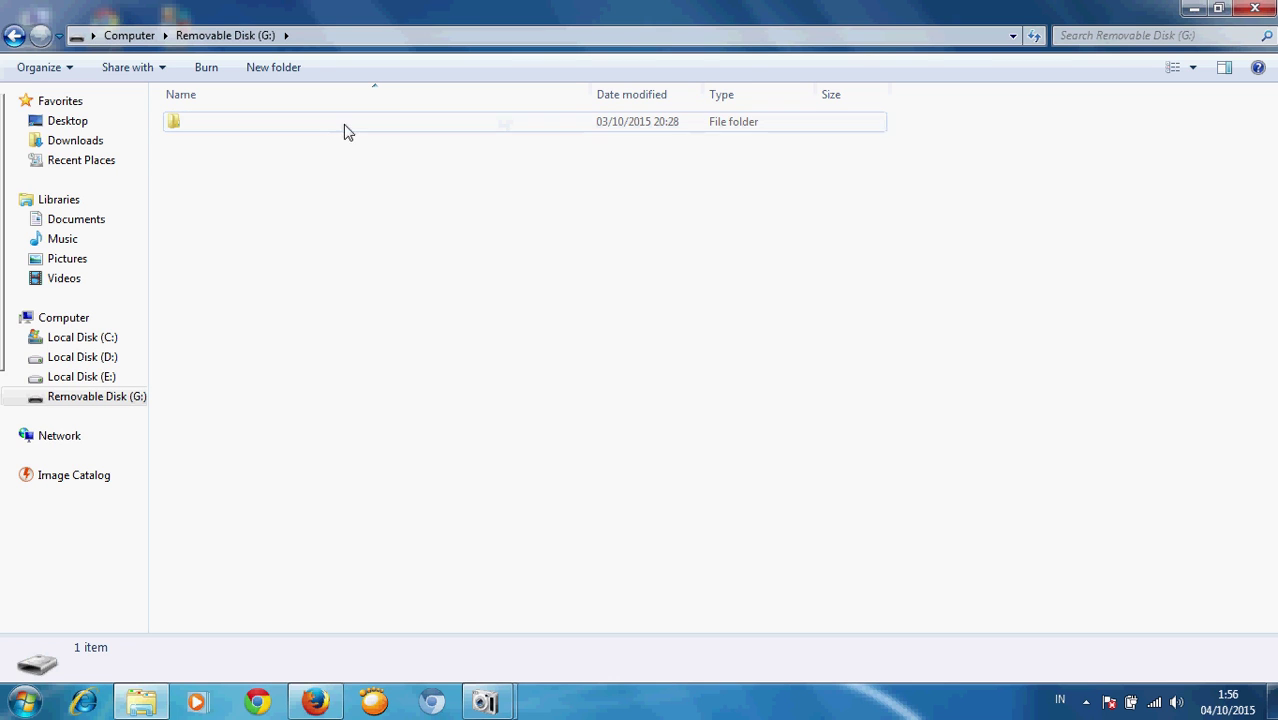
double_click(211, 131)
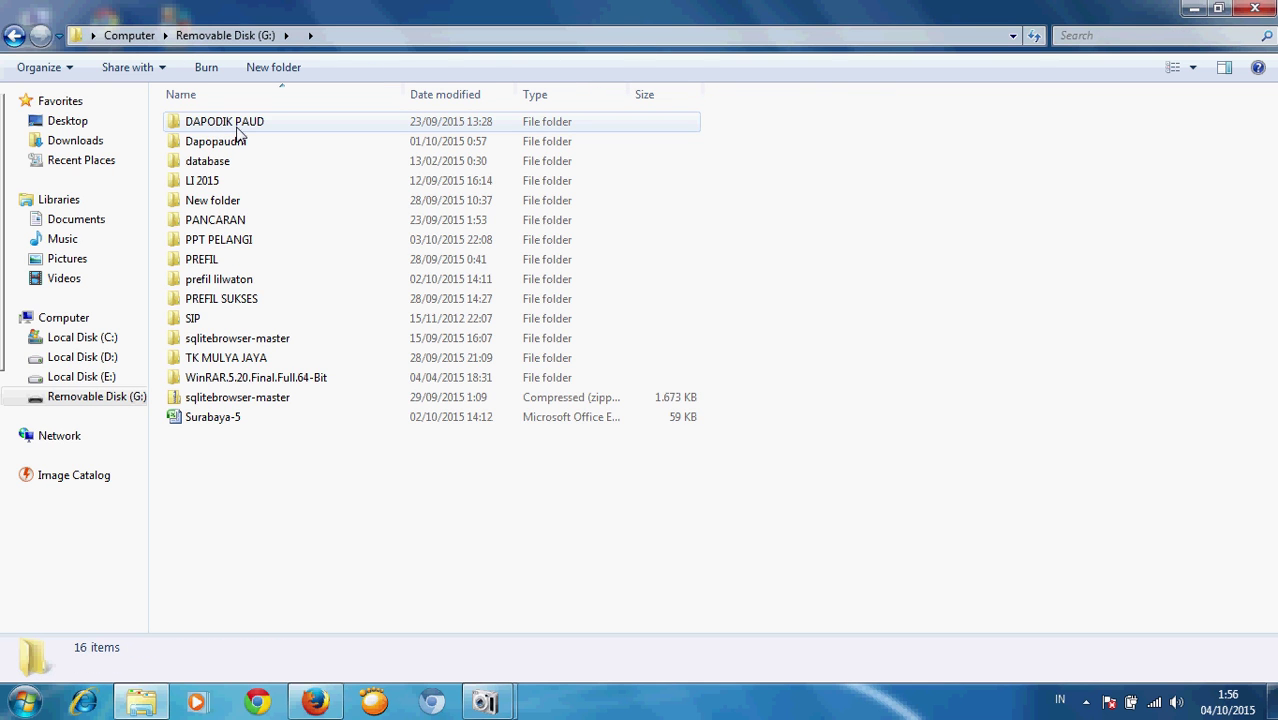
double_click(238, 131)
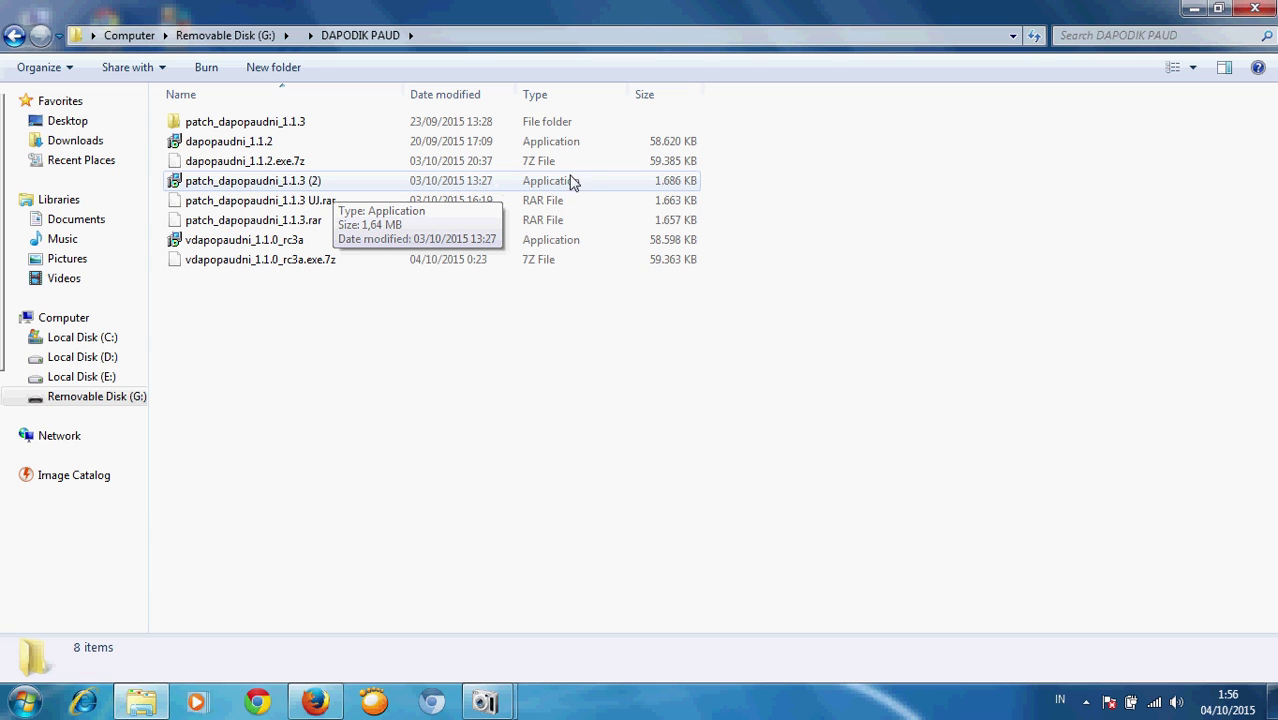
double_click(306, 125)
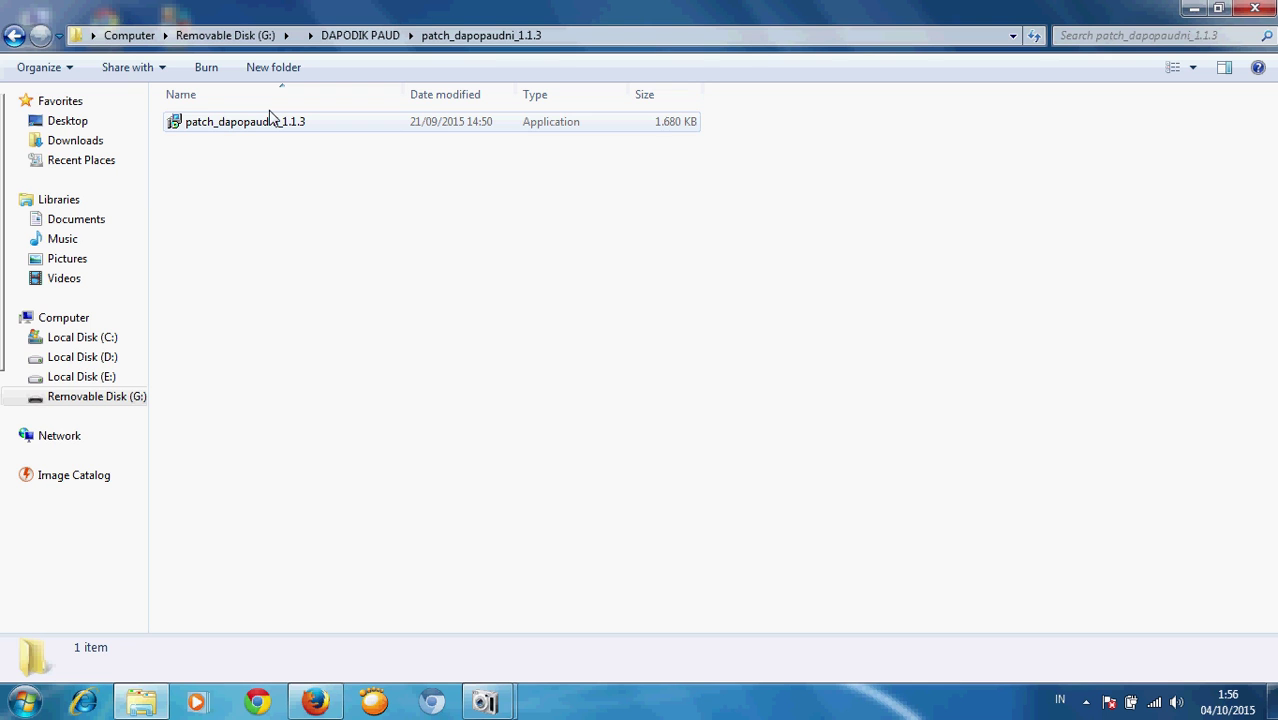
click(14, 36)
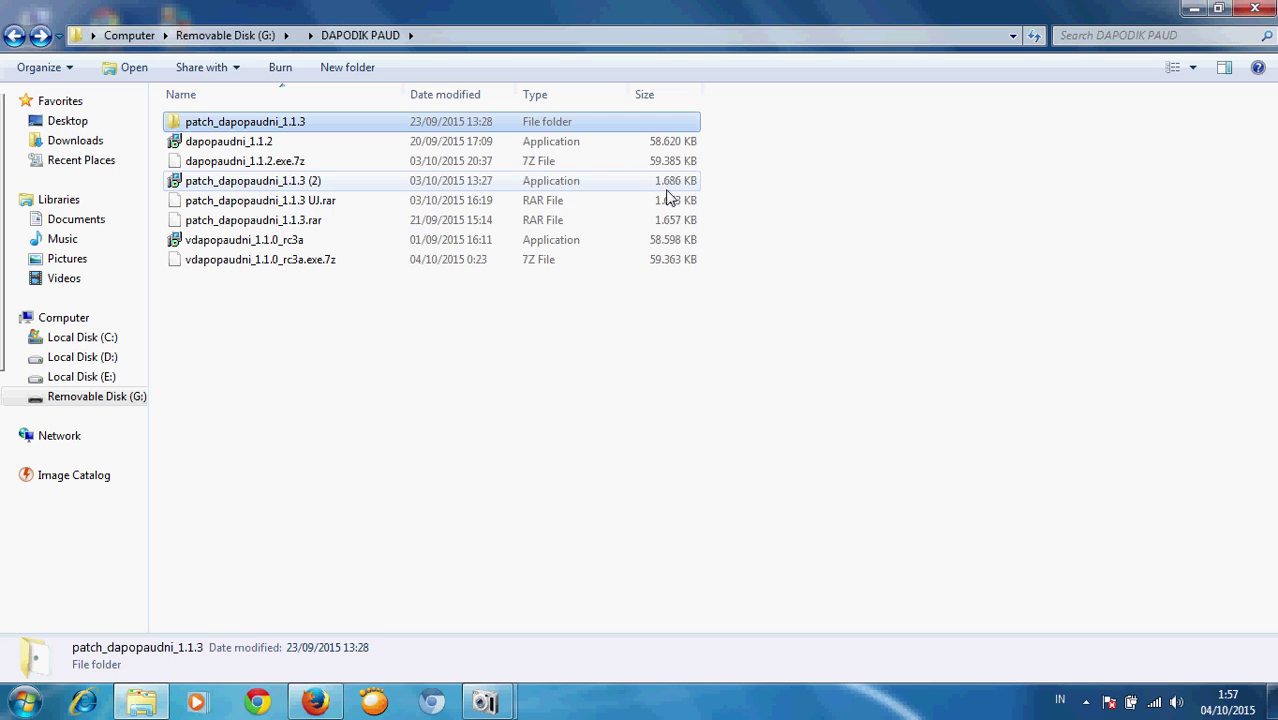
Install the Dapopaudni v1.1.3uj patch from "patch_dapopaudni_1.1.3 (2)", accepting the licence and keeping the default destination, and close the folder
click(317, 183)
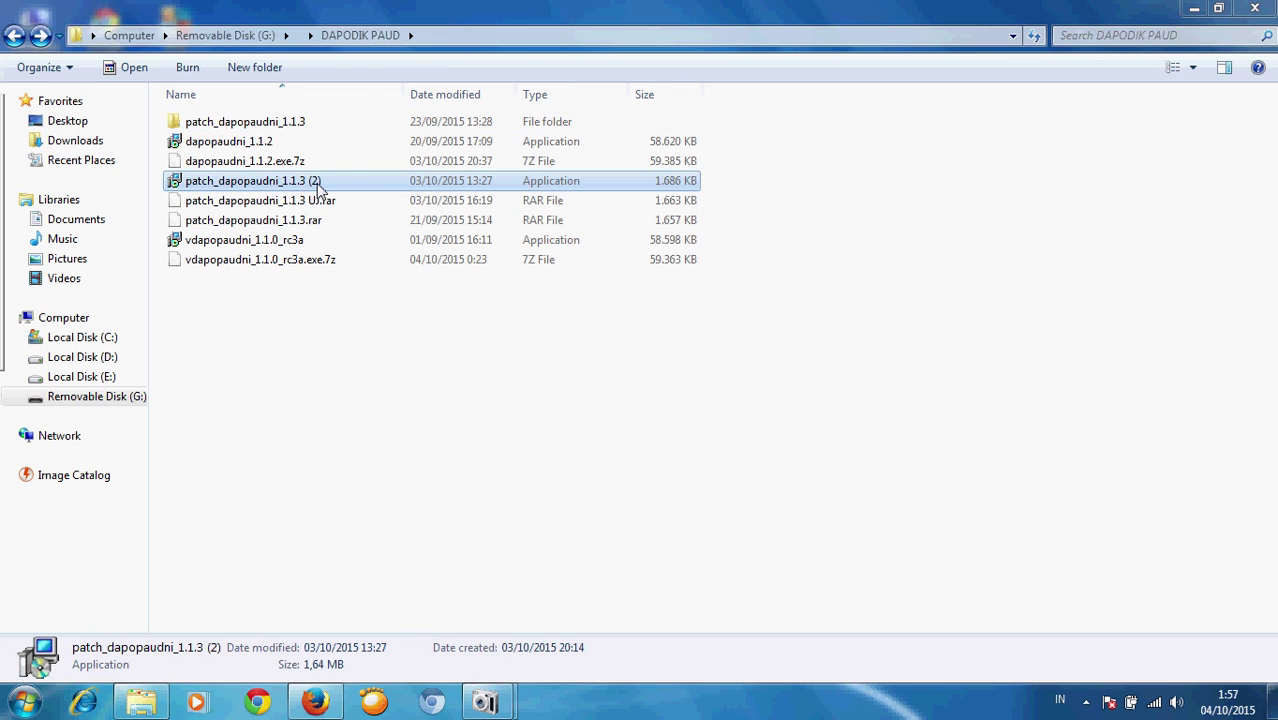
double_click(317, 183)
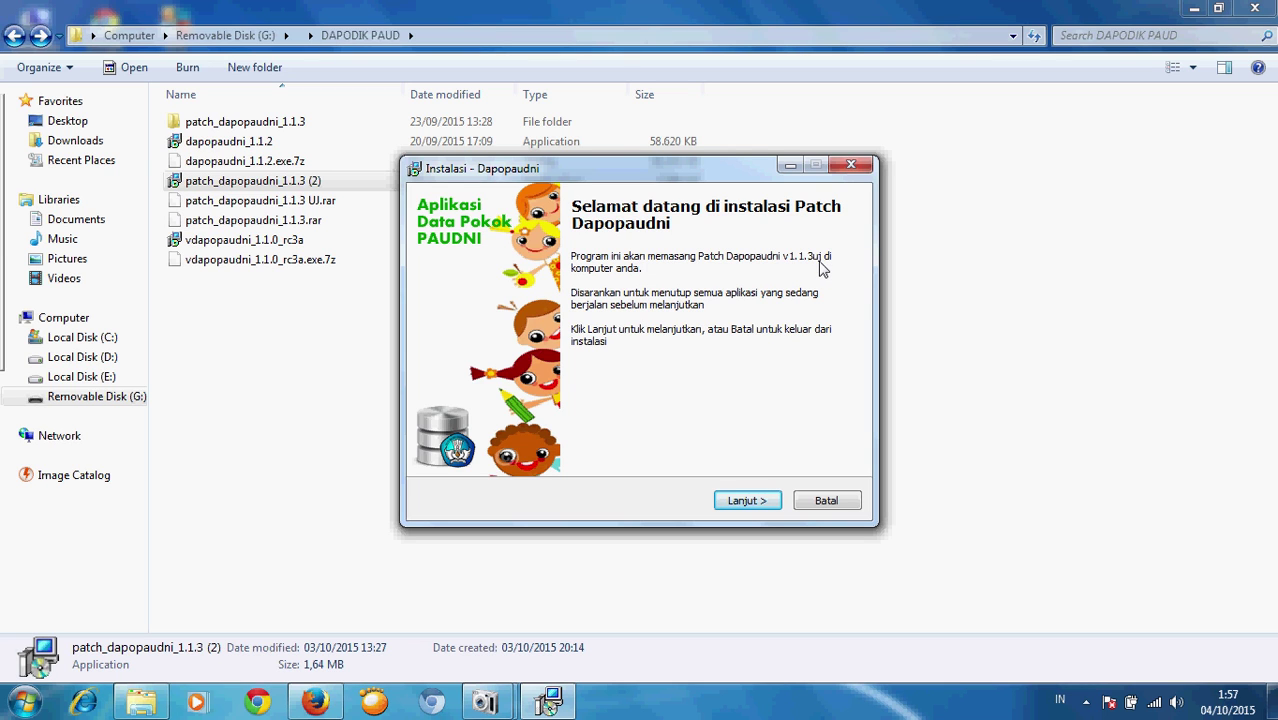
click(744, 496)
click(500, 443)
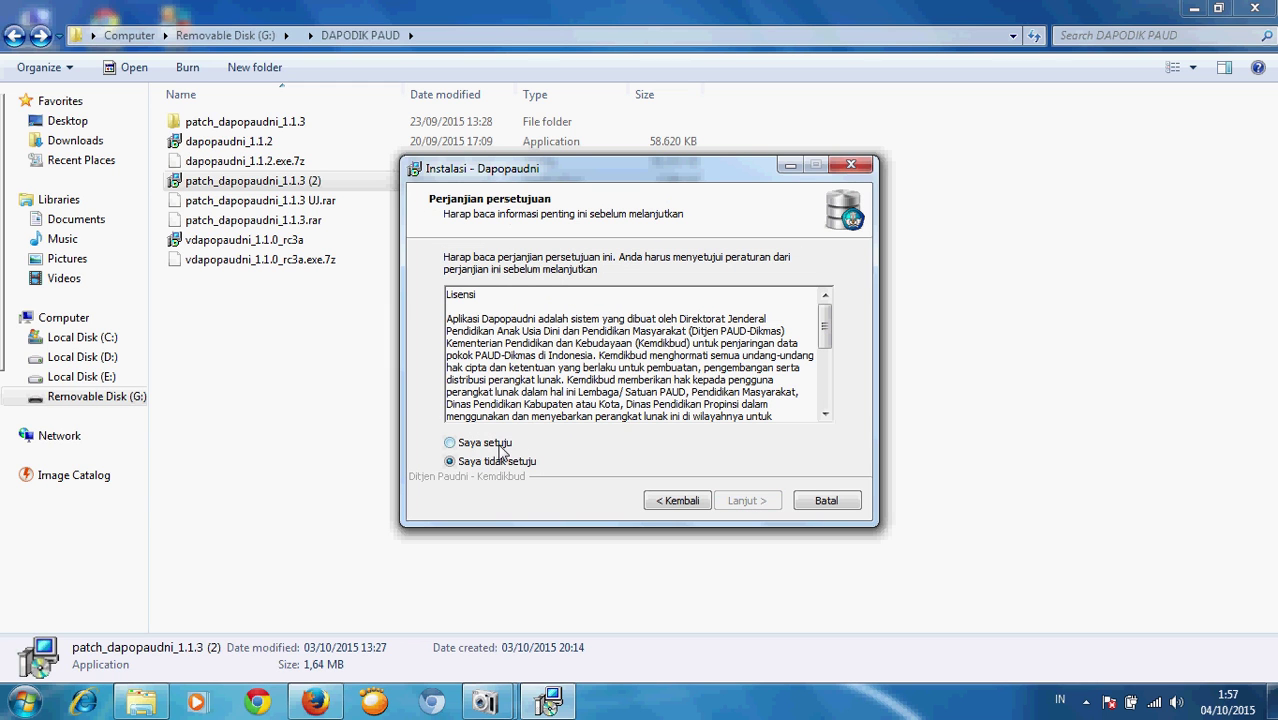
click(748, 500)
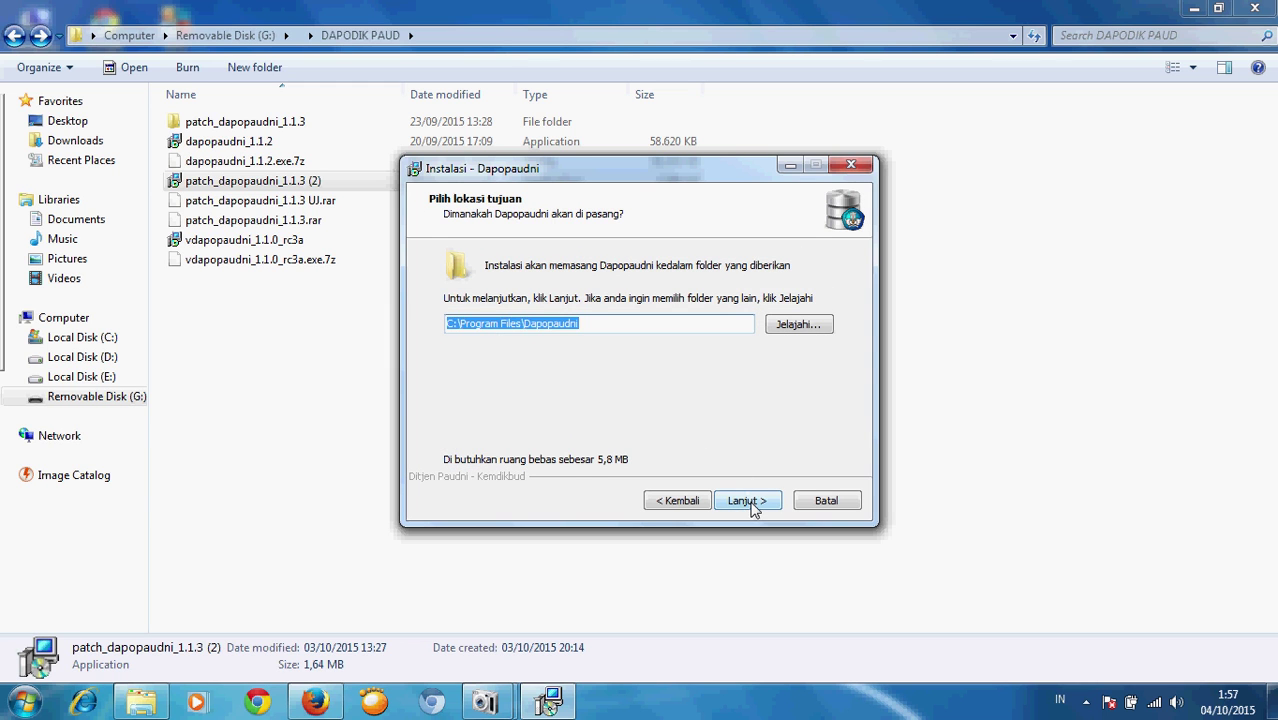
click(752, 504)
click(753, 507)
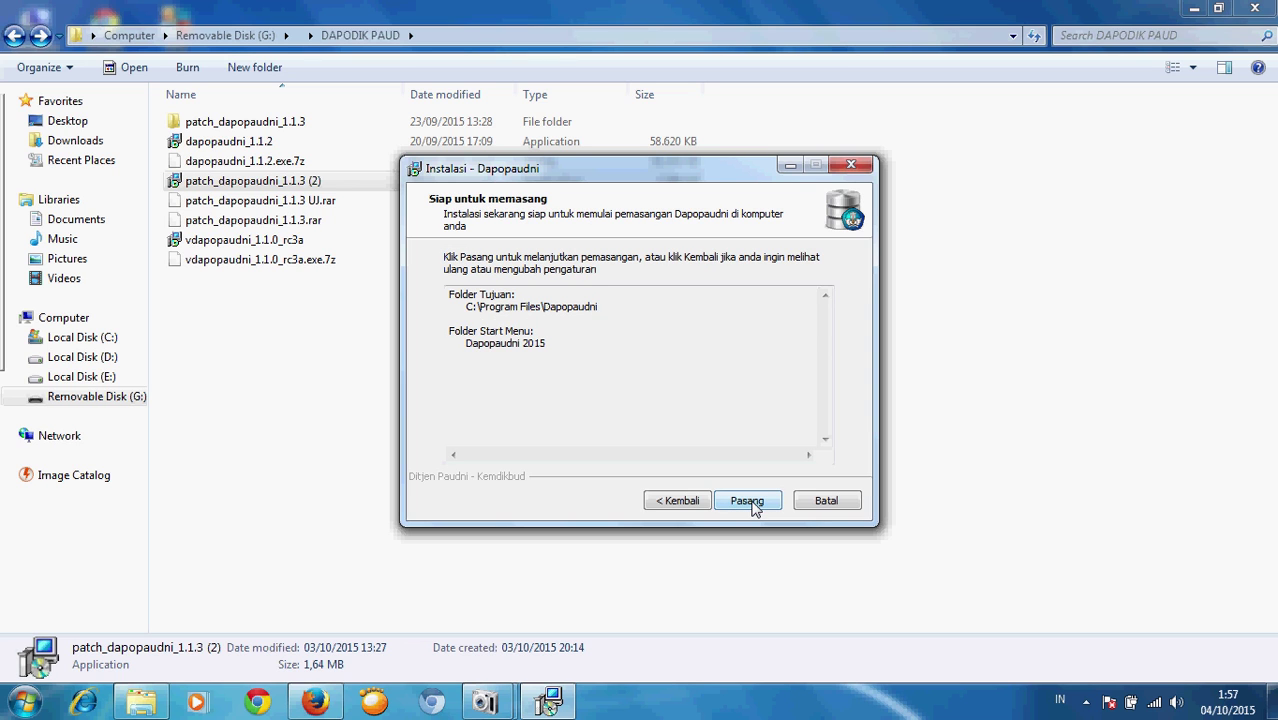
click(754, 506)
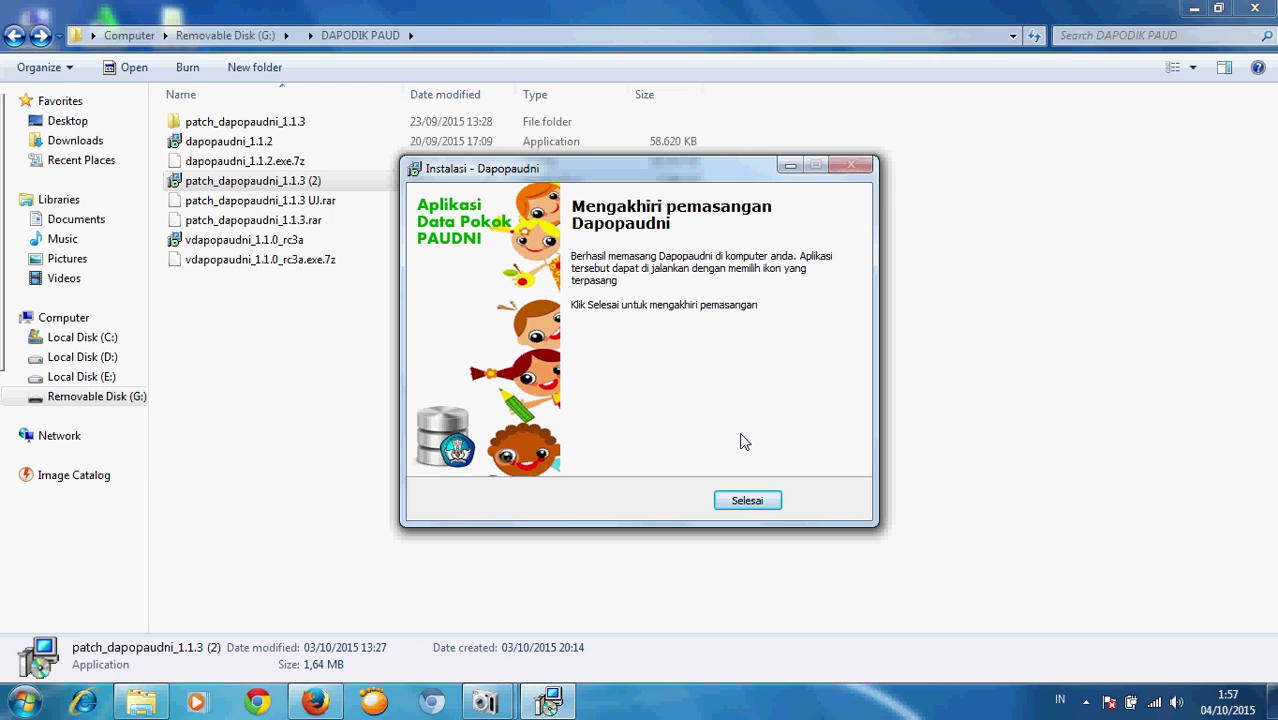
click(758, 500)
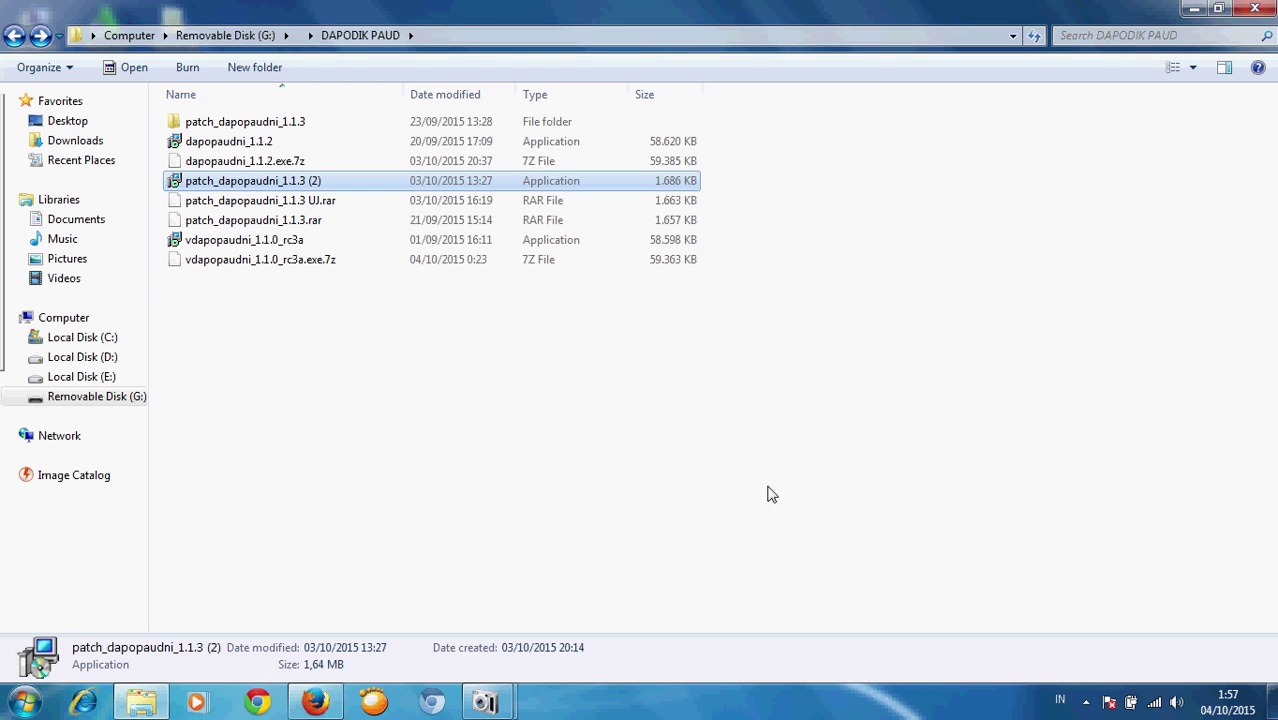
click(1256, 10)
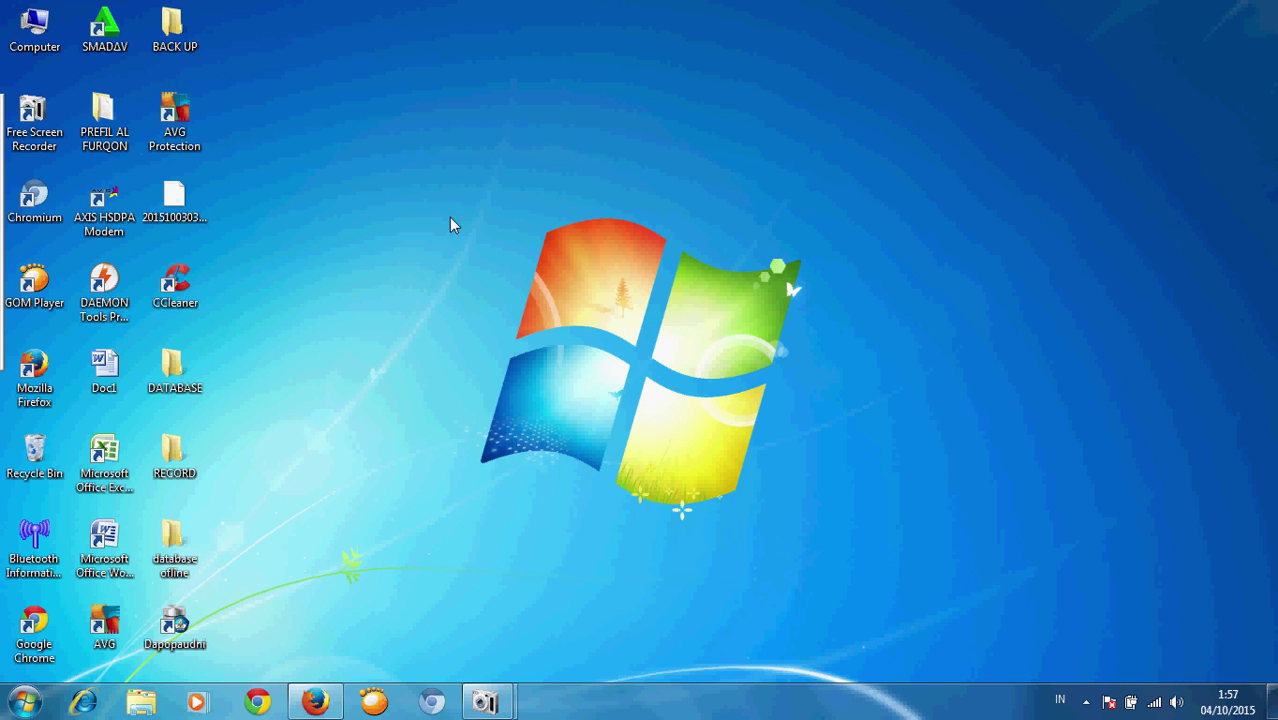
Refresh the desktop and launch the patched Dapopaudni application
right_click(466, 159)
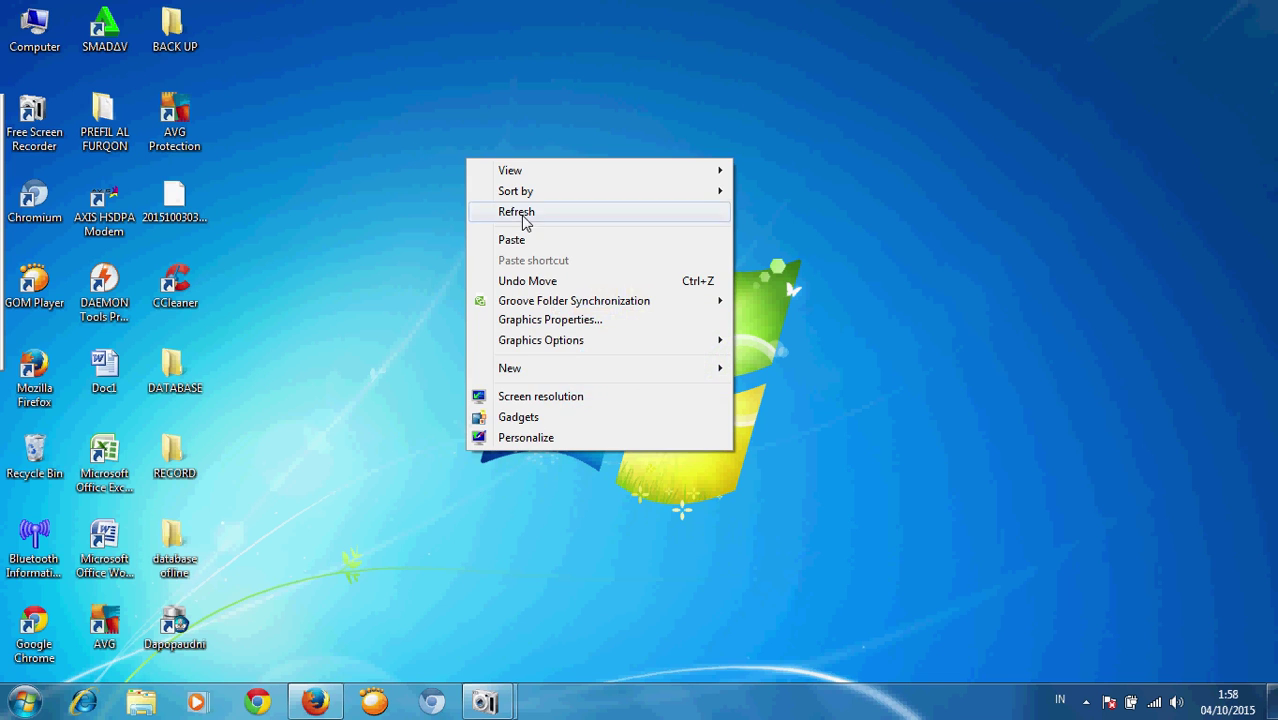
click(510, 211)
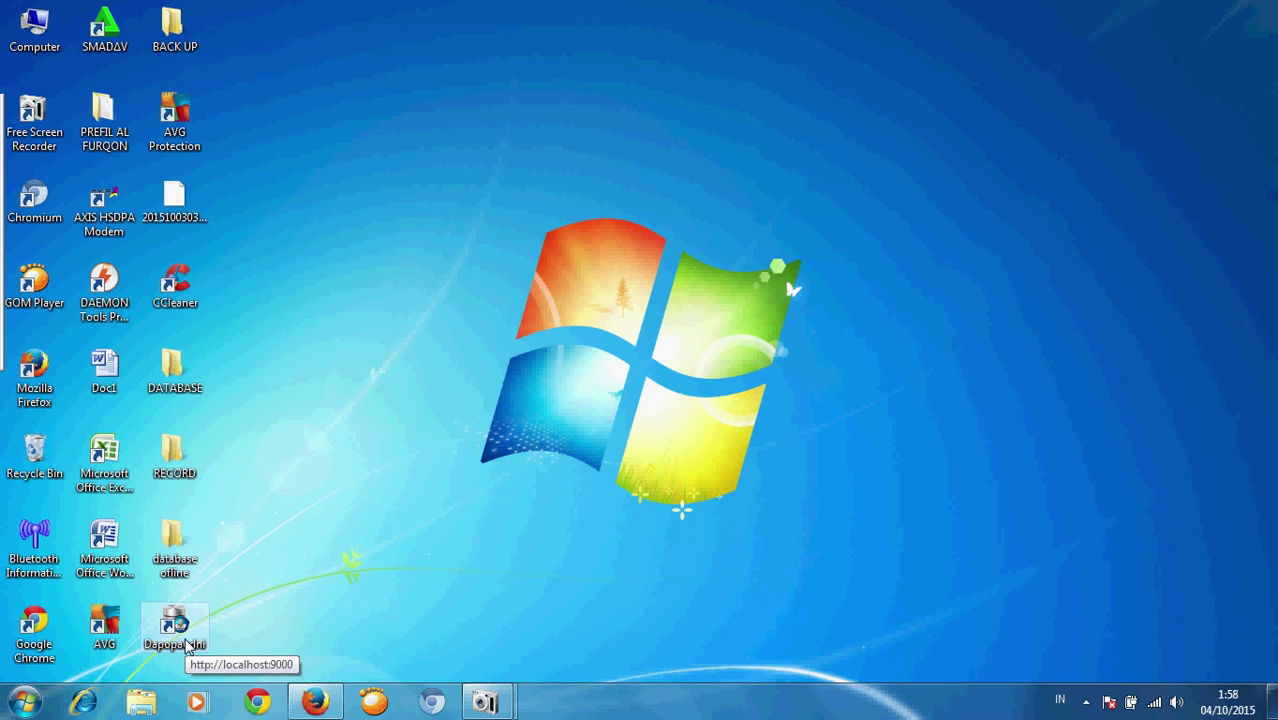
click(186, 646)
double_click(186, 646)
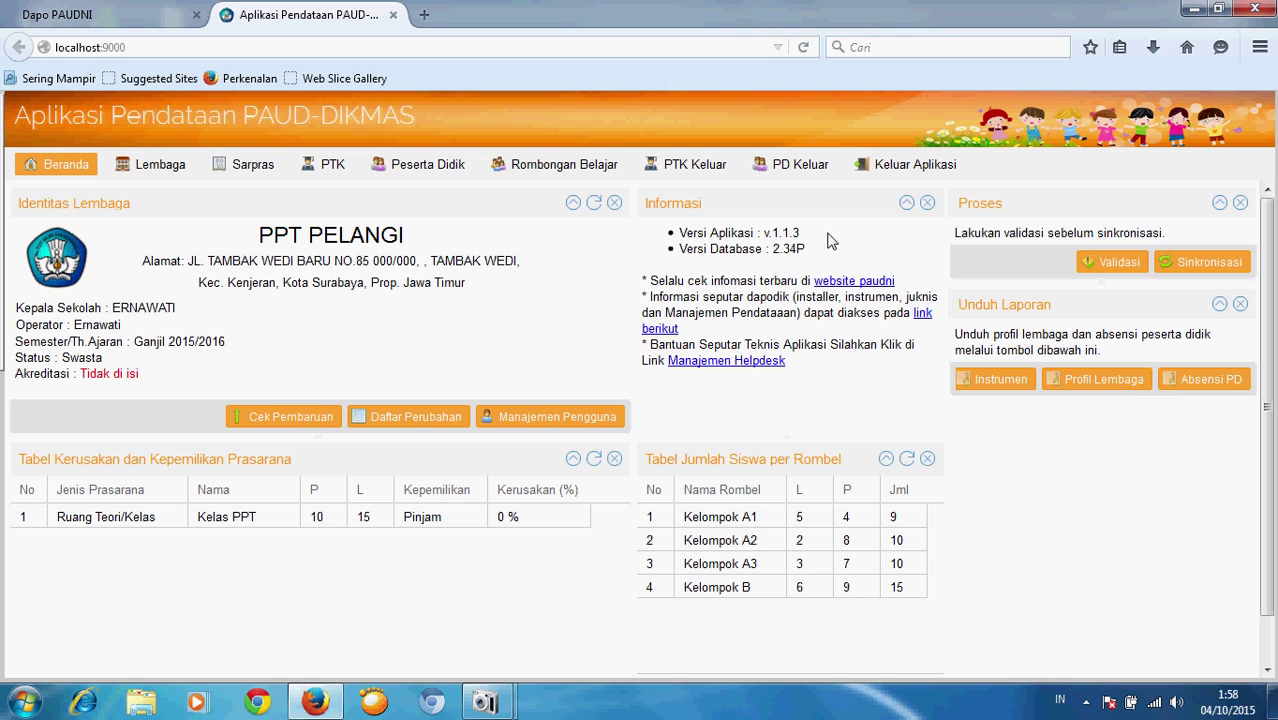
Validate PPT PELANGI's data and synchronize it online, agreeing to the data submission declaration
click(1101, 268)
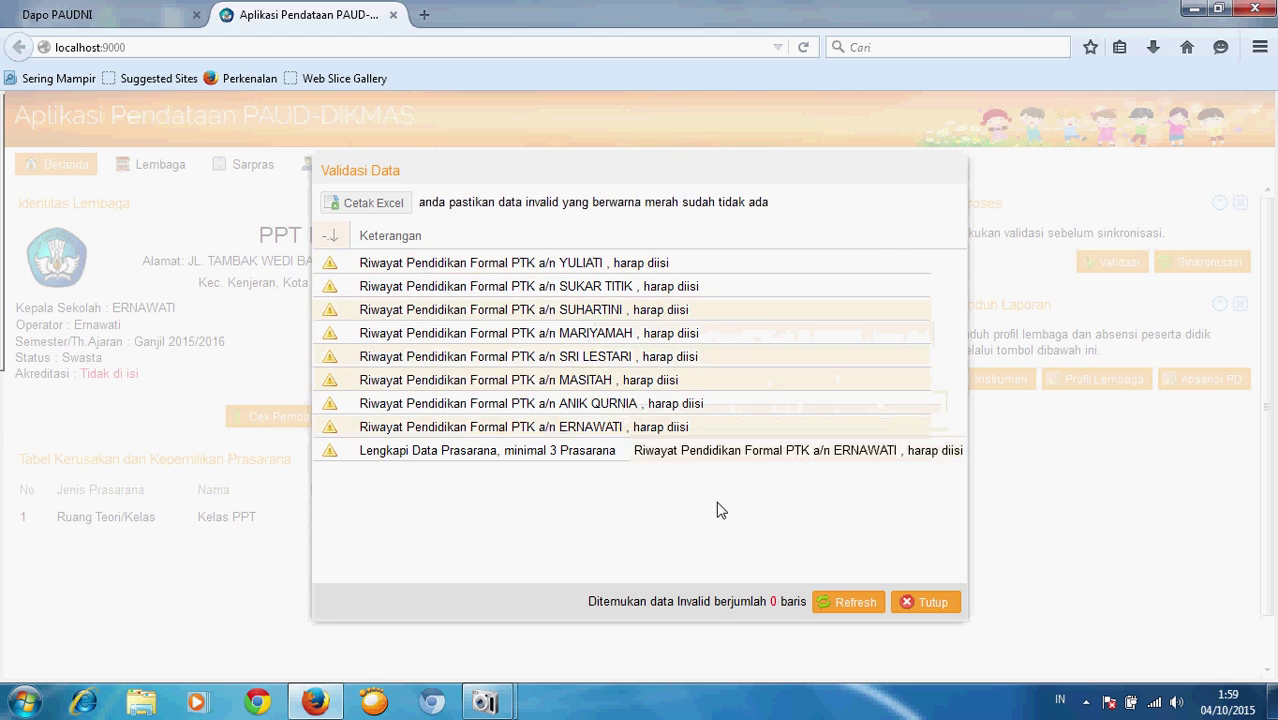
click(927, 602)
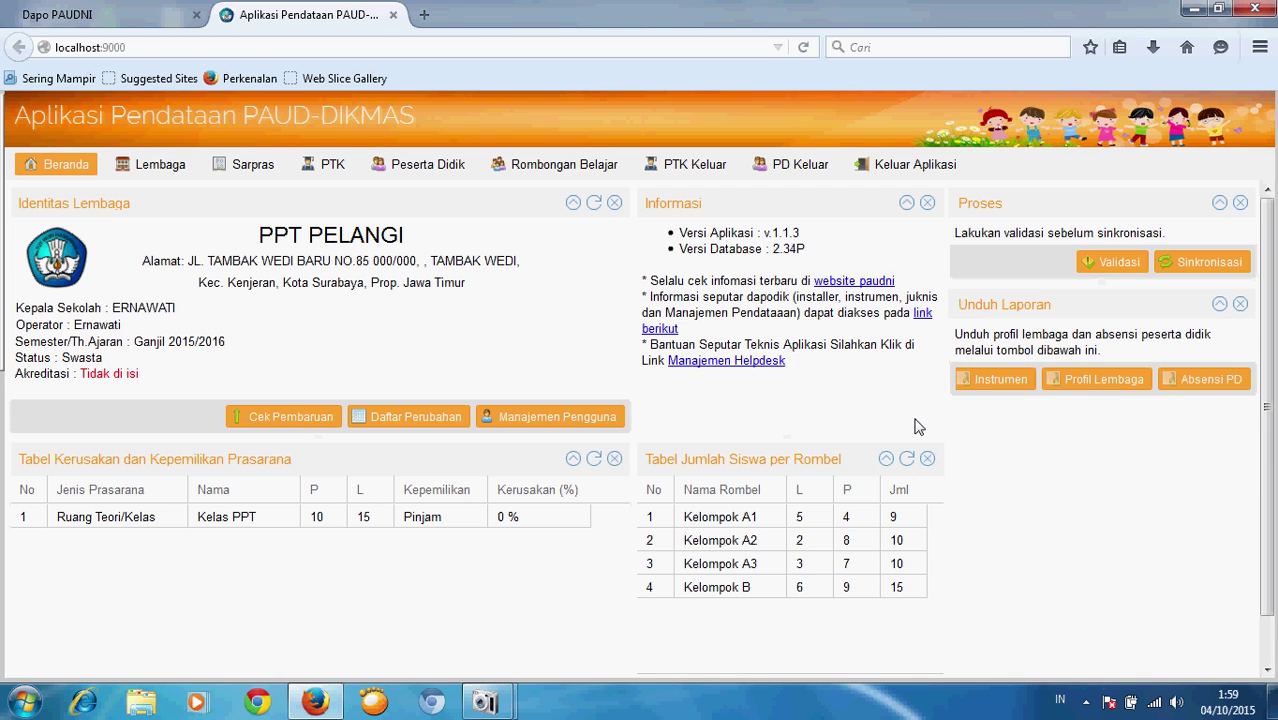
click(1190, 265)
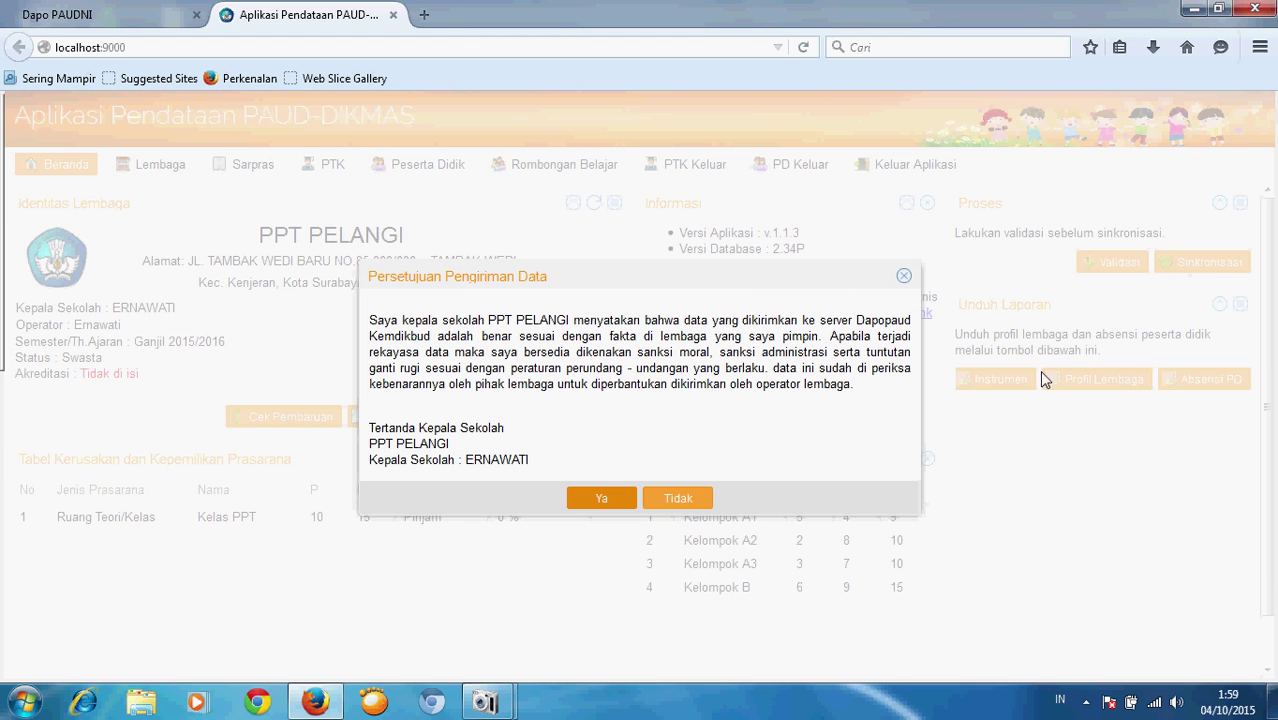
click(611, 495)
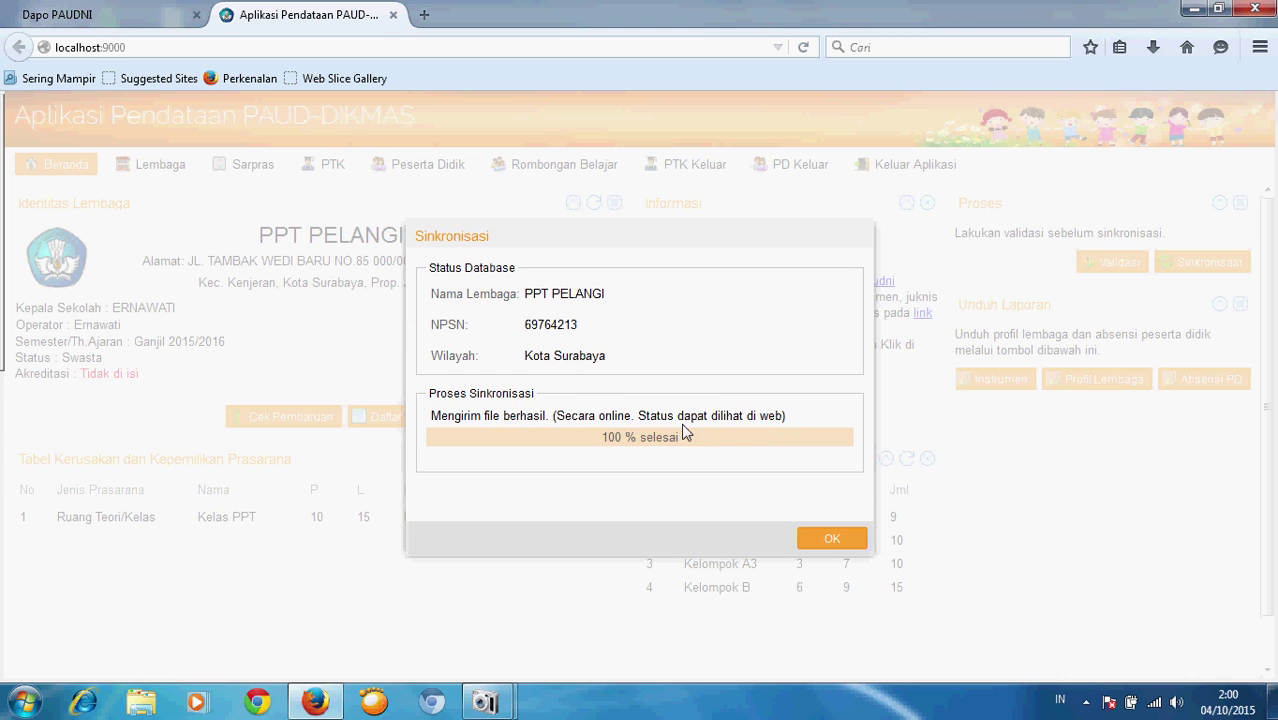
Reload the Daftar Pengiriman list on the Dapo PAUDNI site to check PPT PELANGI's latest submission status
click(82, 15)
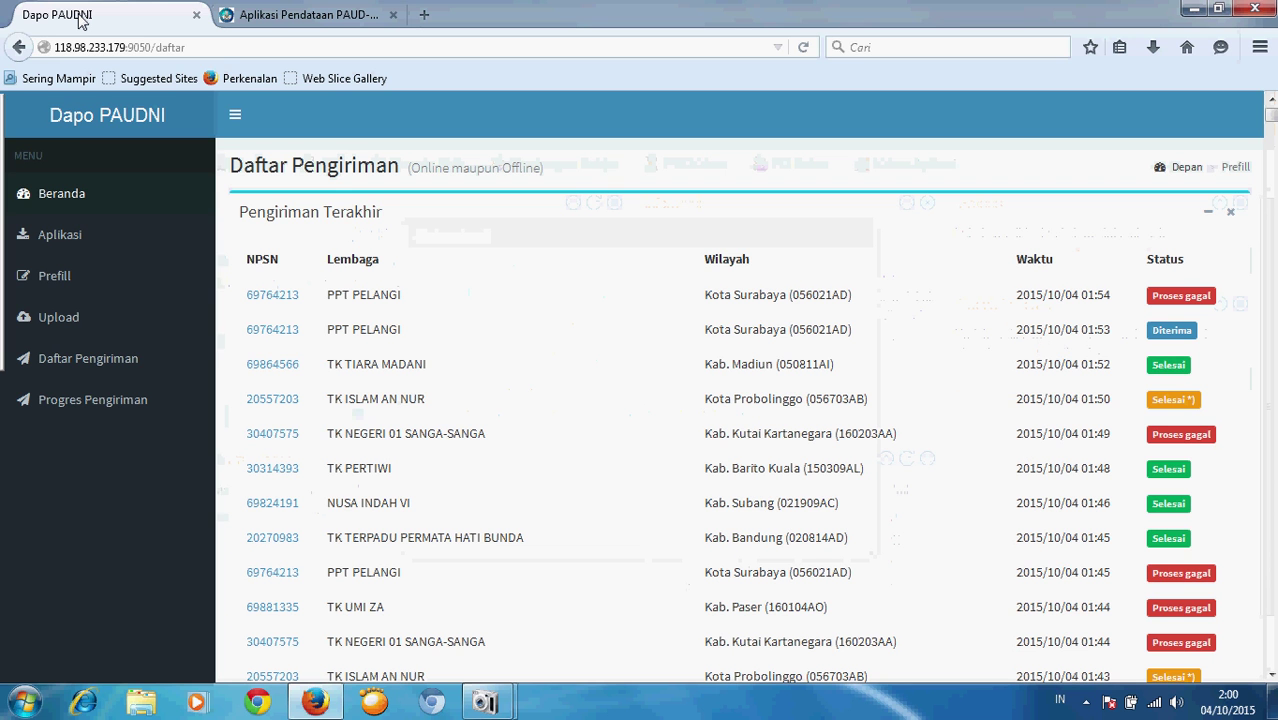
click(802, 50)
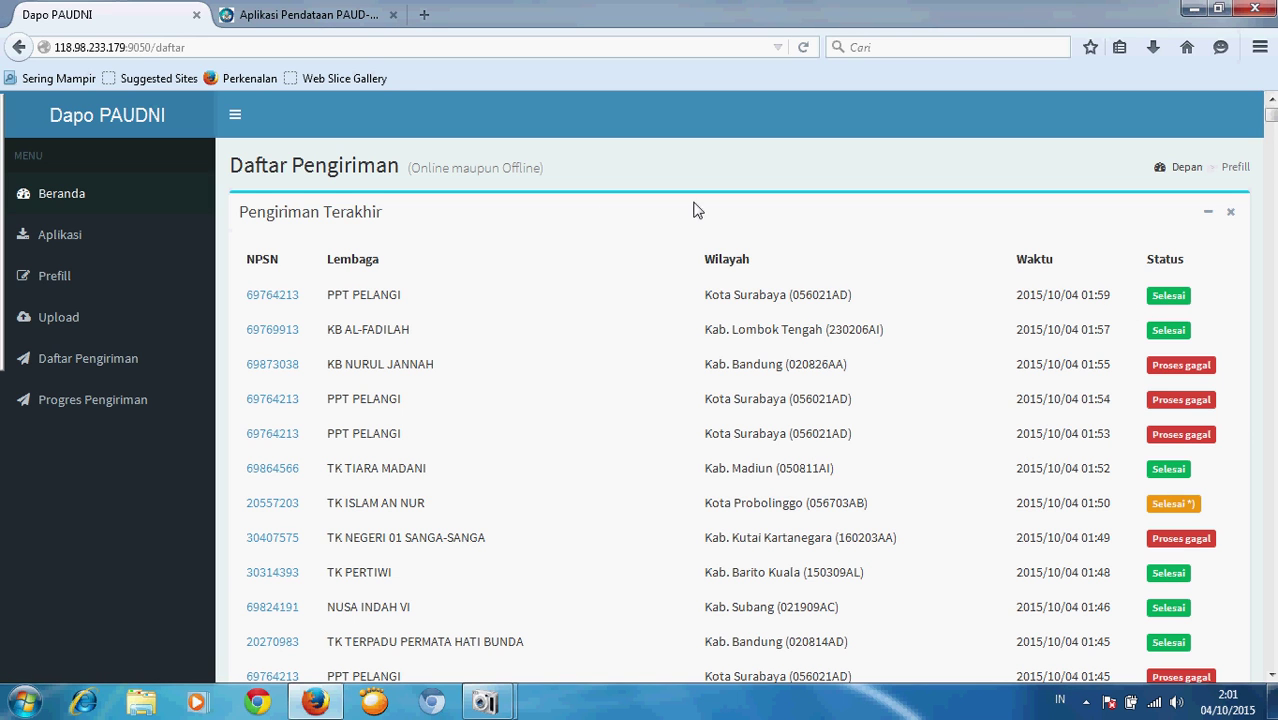
Return to Aplikasi Pendataan PAUD-DIKMAS, dismiss the online synchronization result, and log out
click(328, 16)
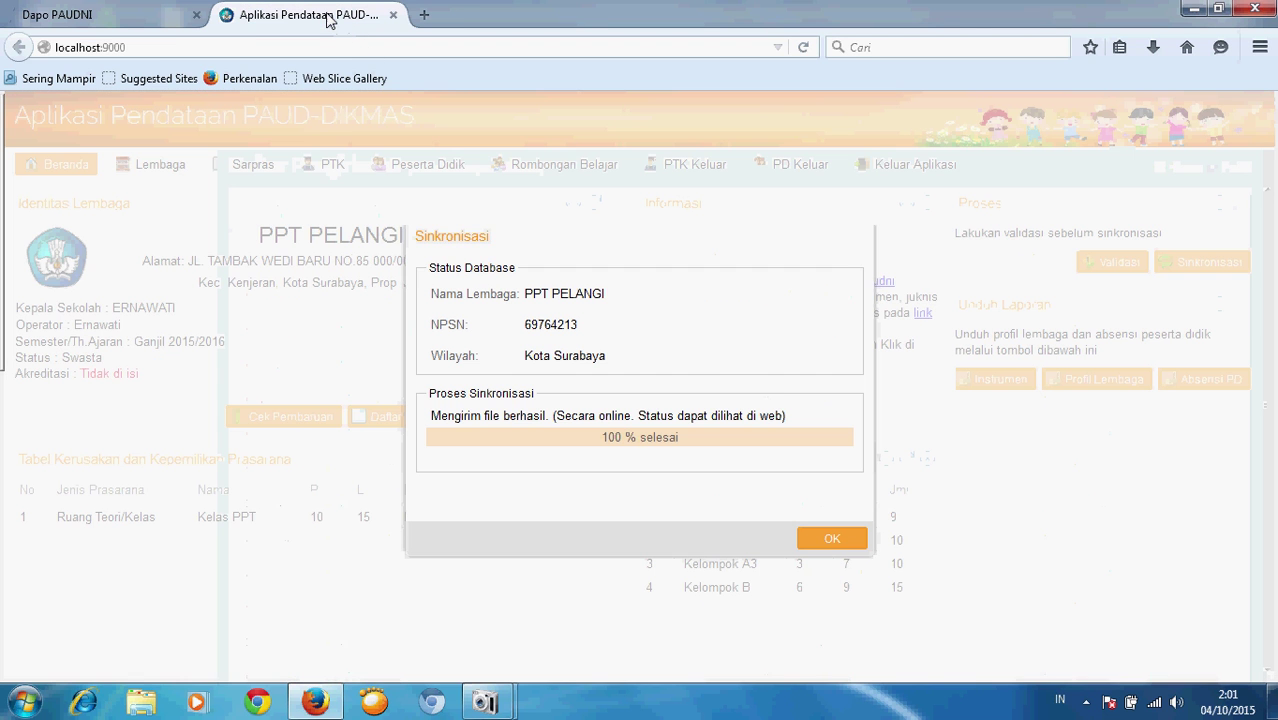
click(829, 540)
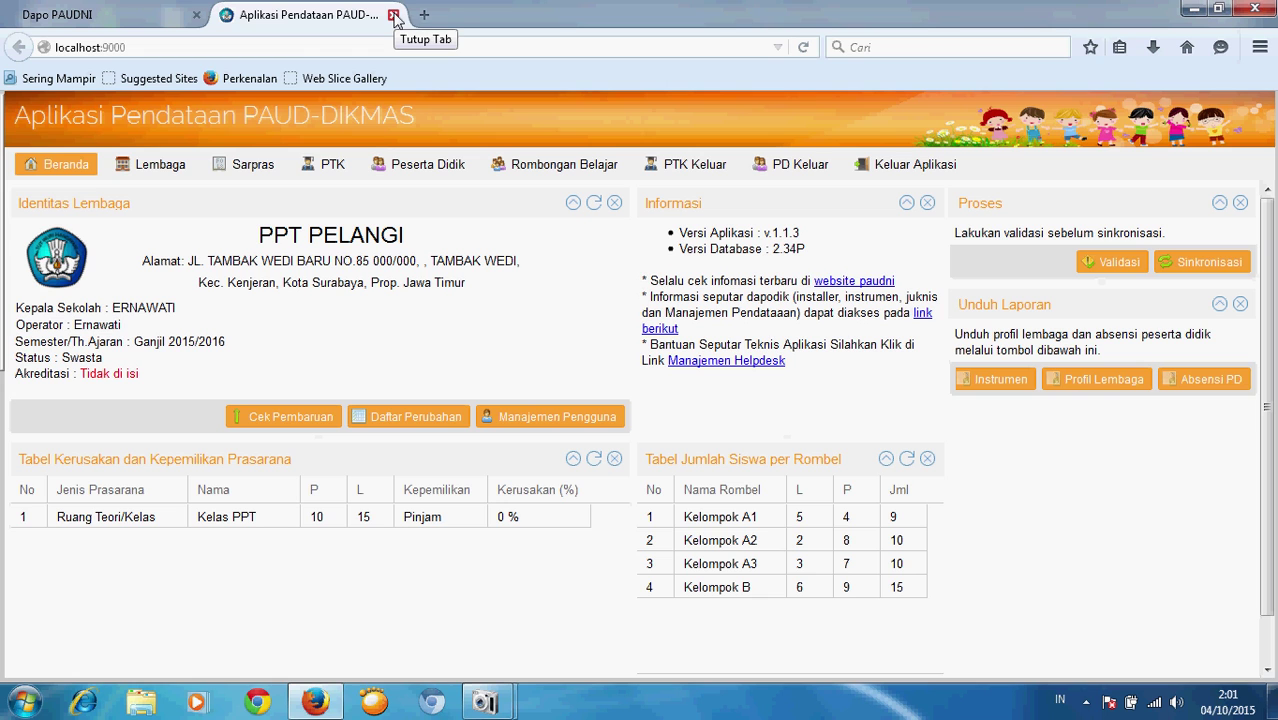
click(895, 170)
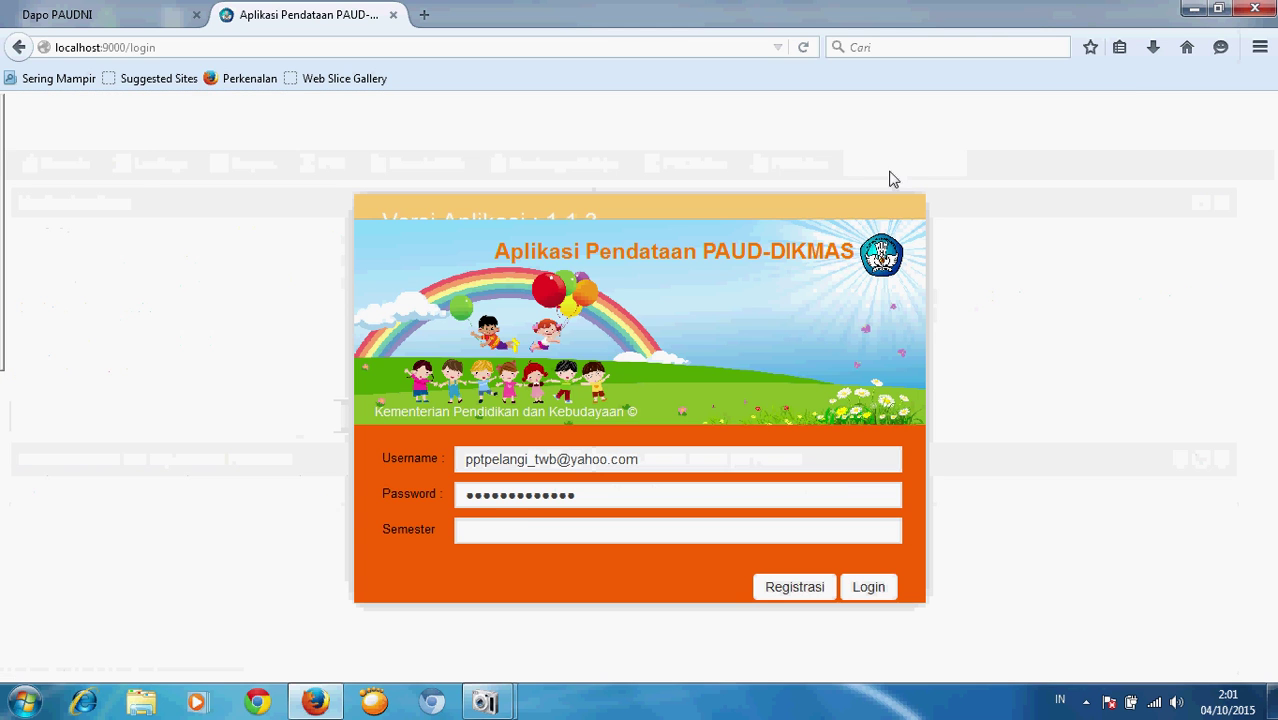
Minimize the browser and disconnect the computer from the PRAHMA CELLCOM wireless network
click(1194, 9)
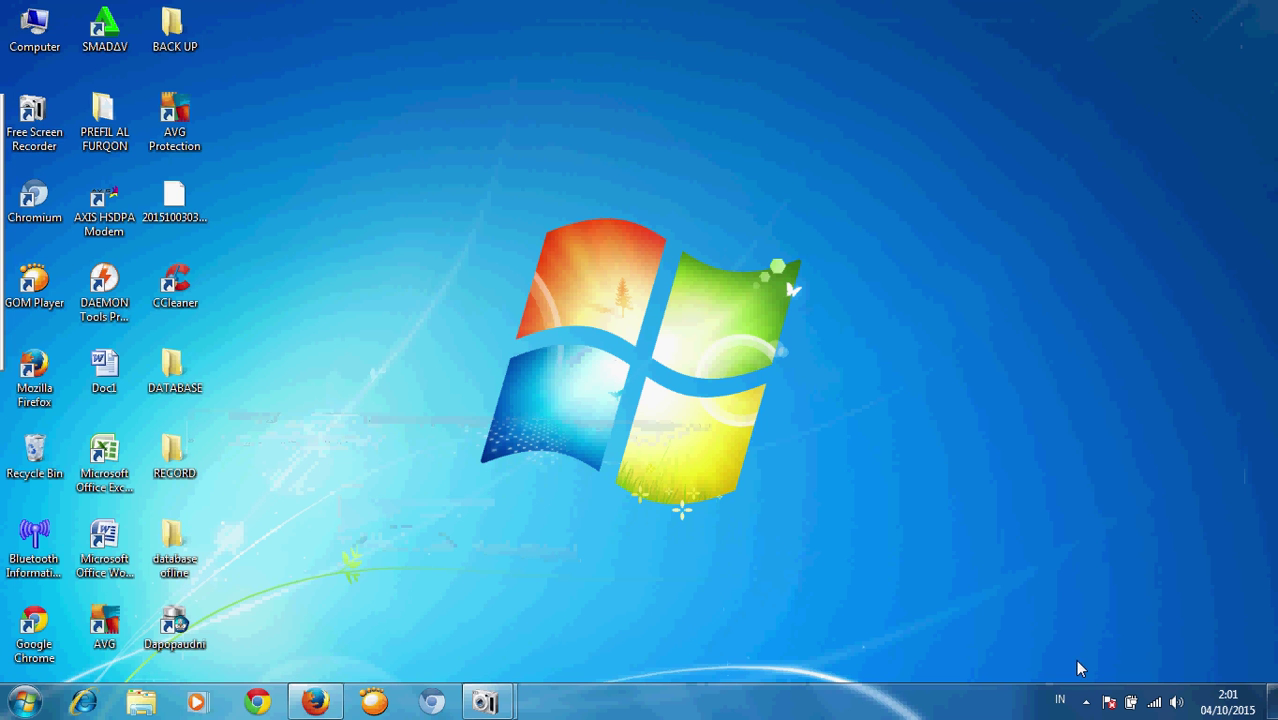
click(1154, 701)
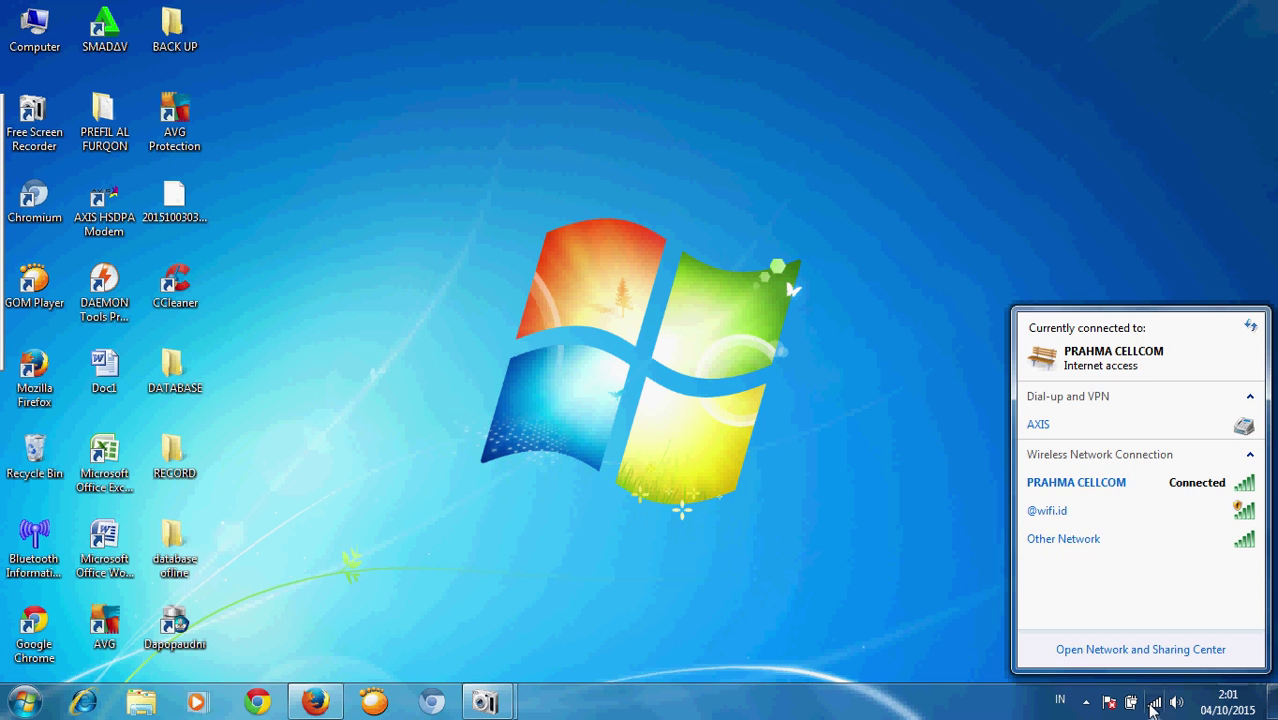
click(1102, 486)
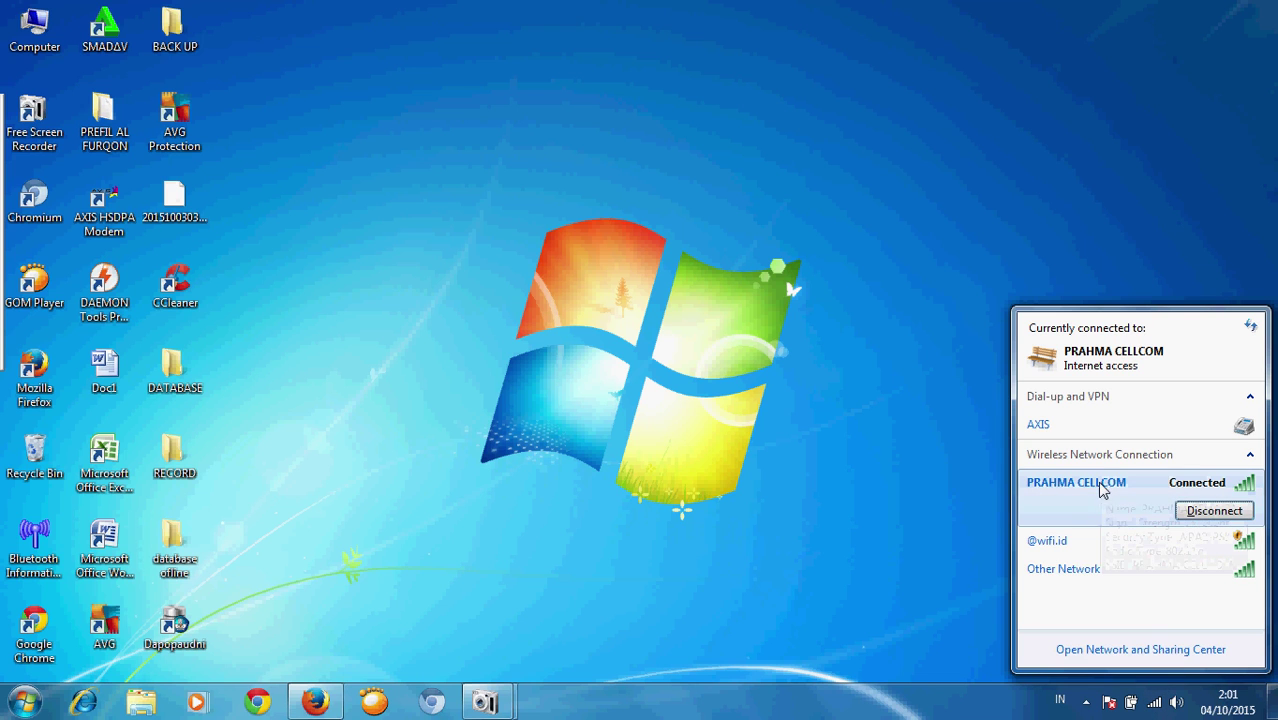
click(1213, 512)
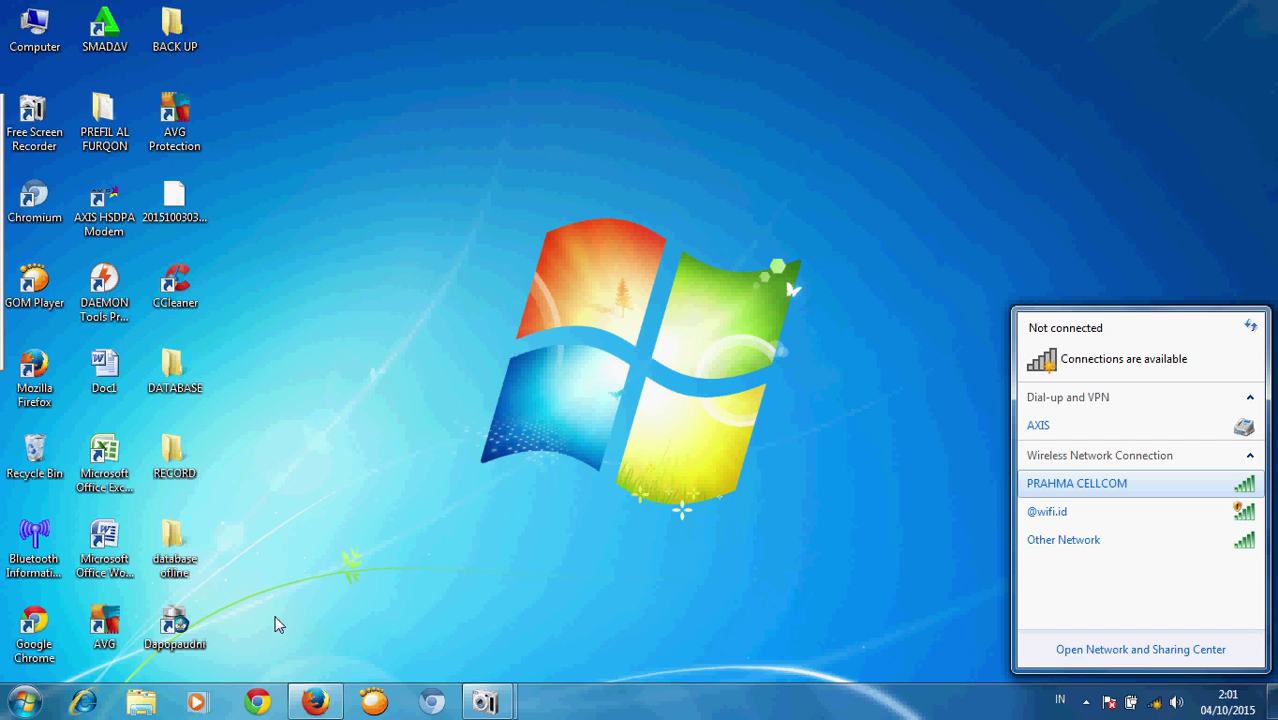
click(1113, 488)
click(873, 562)
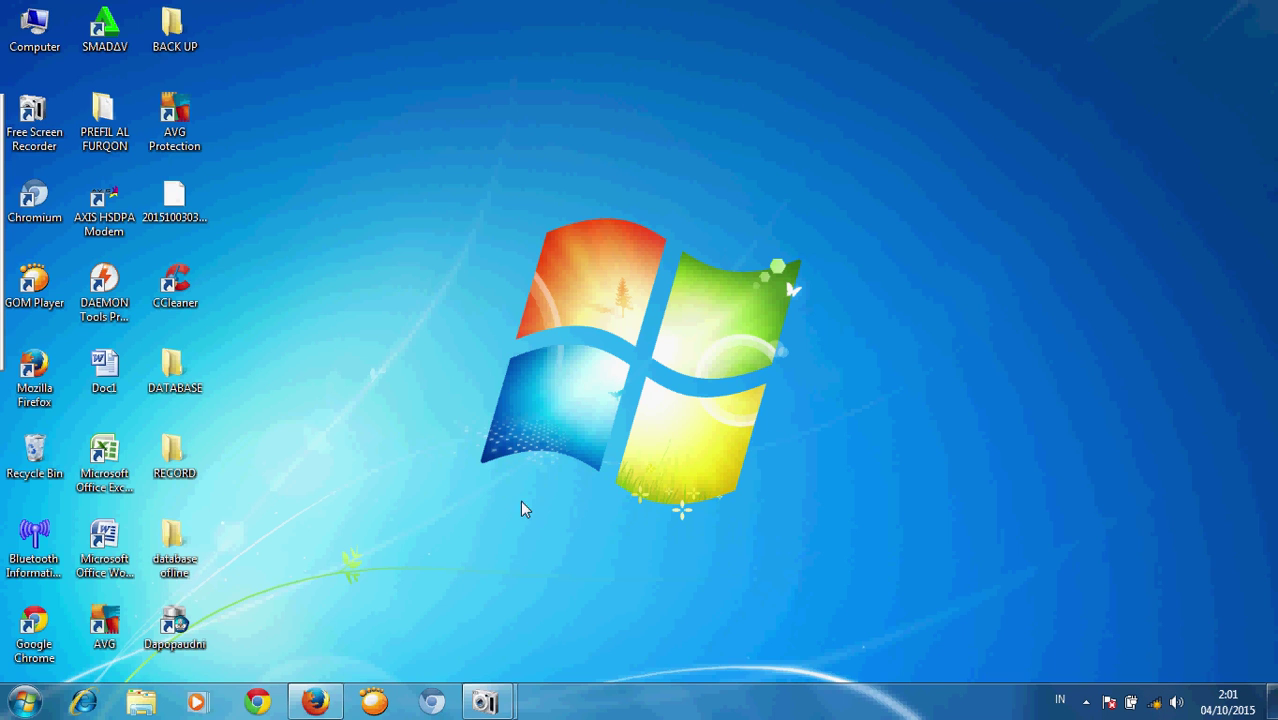
Launch Dapopaudni, log in for semester 2015/2016 Ganjil, and view the Peserta Didik list before returning to Beranda
click(181, 626)
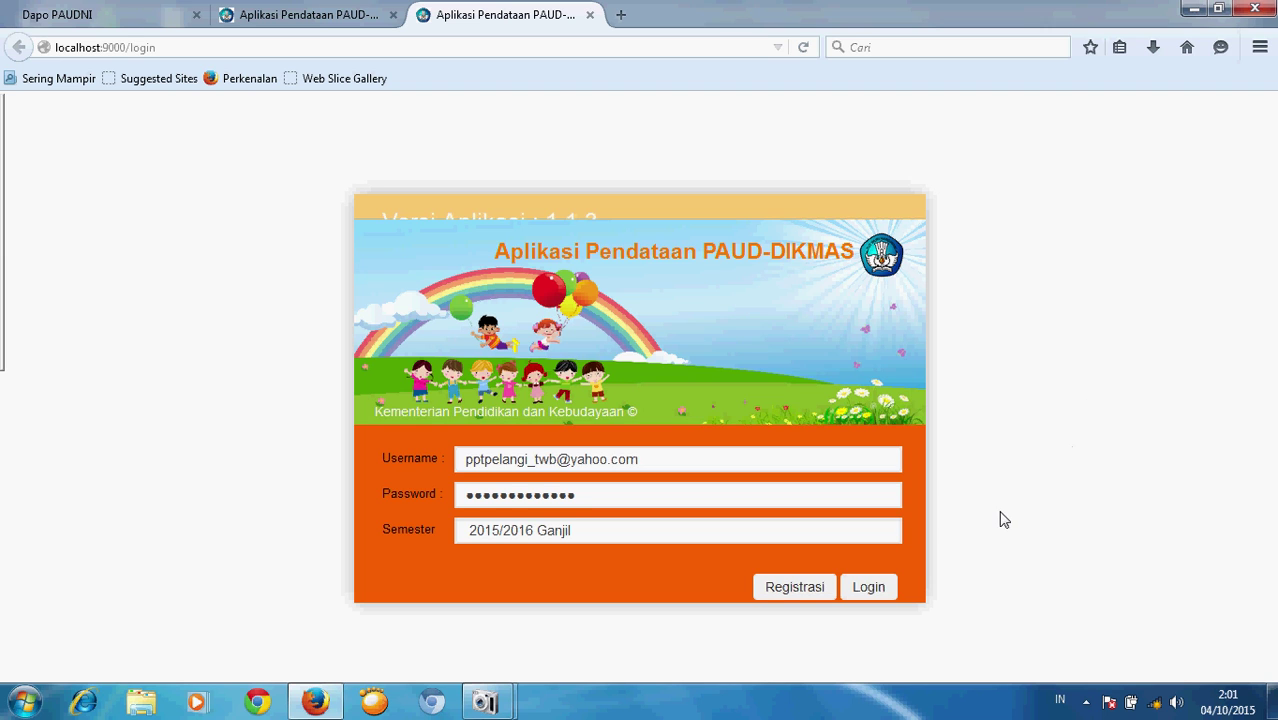
click(884, 591)
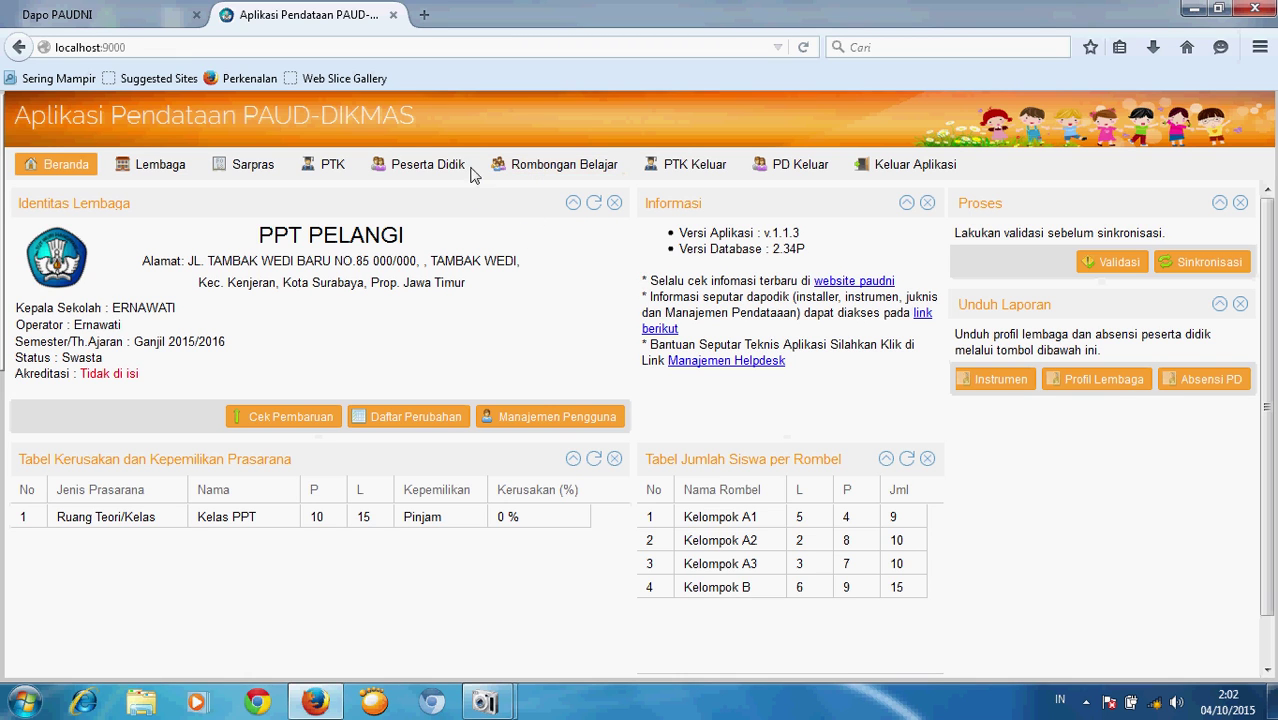
click(439, 170)
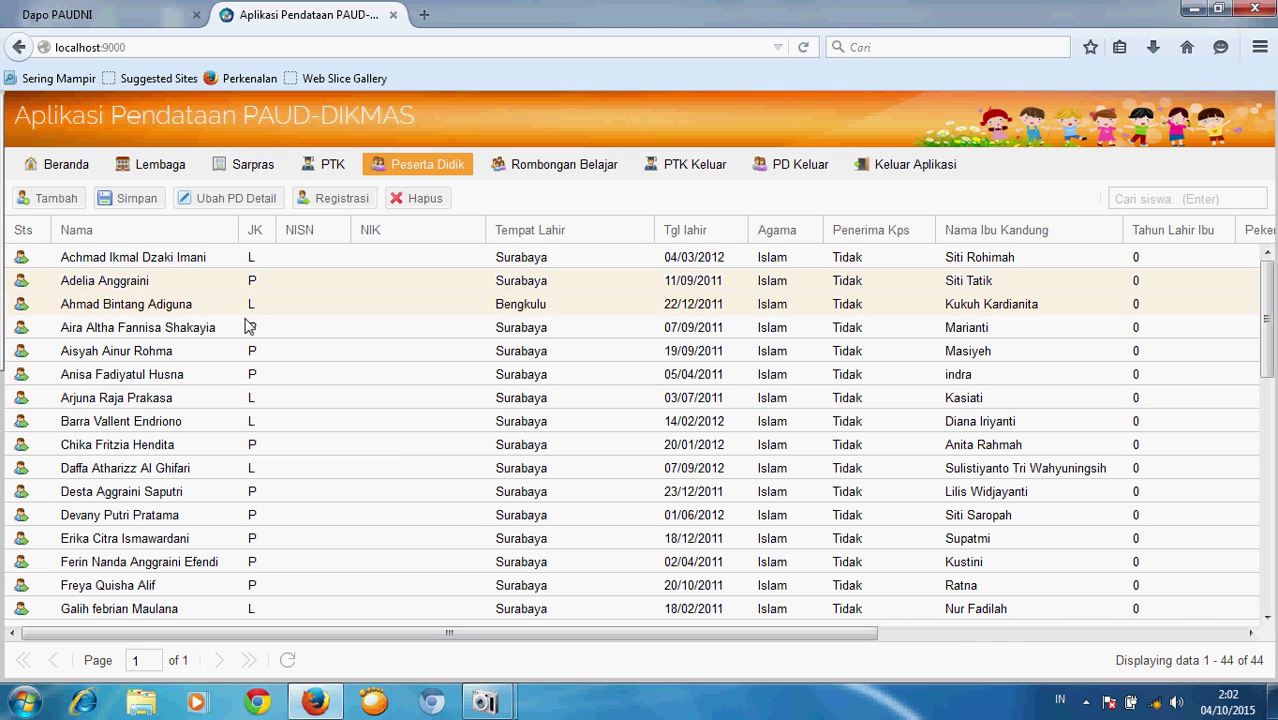
click(60, 168)
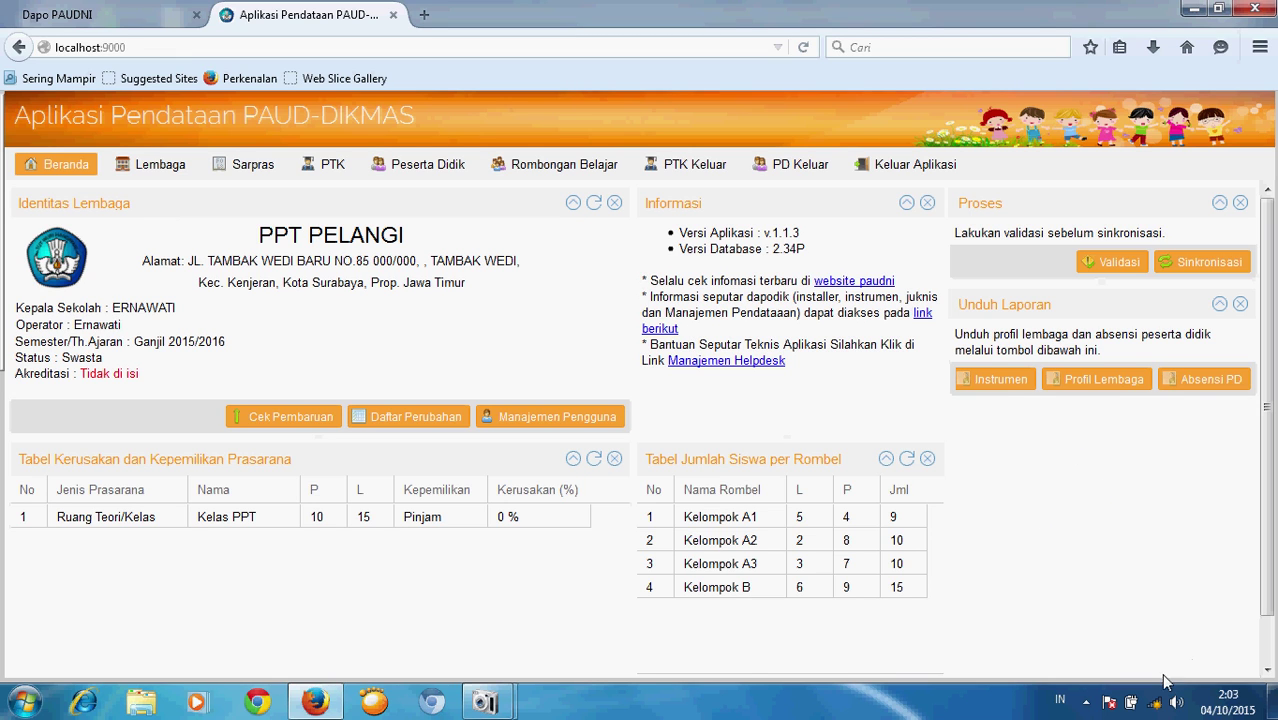
Validate PPT PELANGI's data without an internet connection and synchronize it offline, agreeing to the data submission declaration
mouse_move(1157, 706)
click(1112, 266)
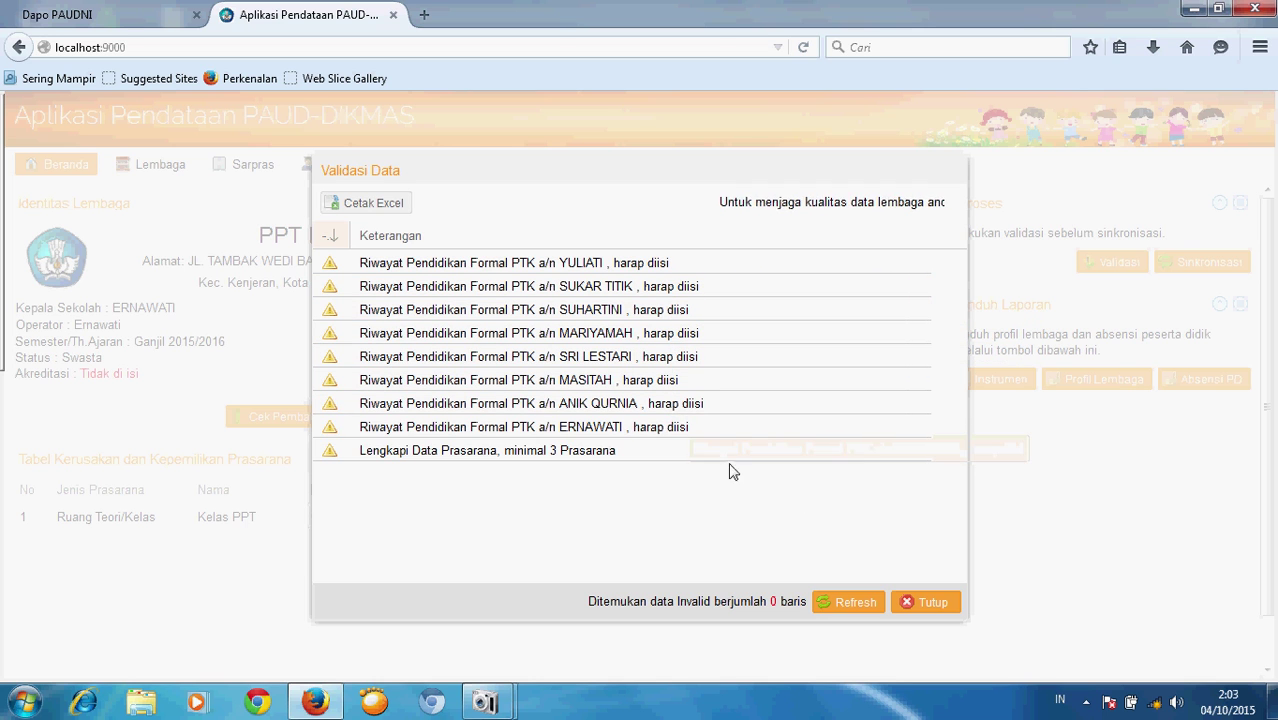
click(925, 603)
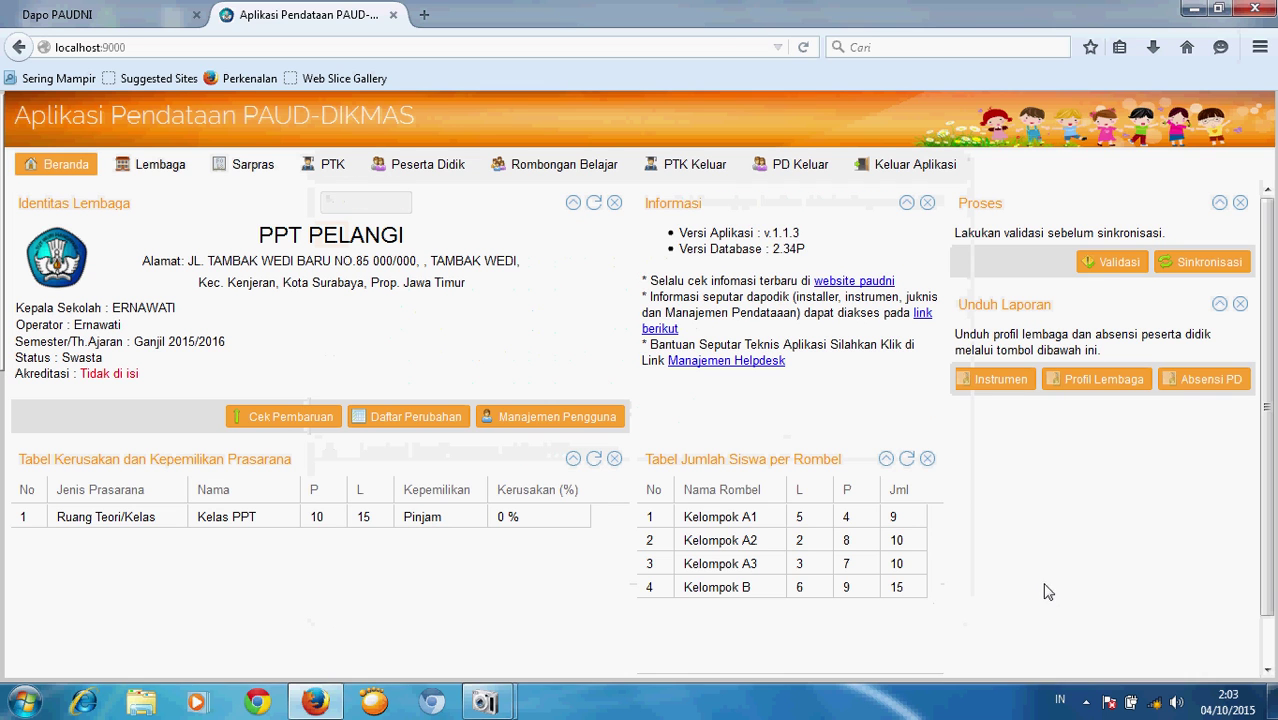
click(1195, 266)
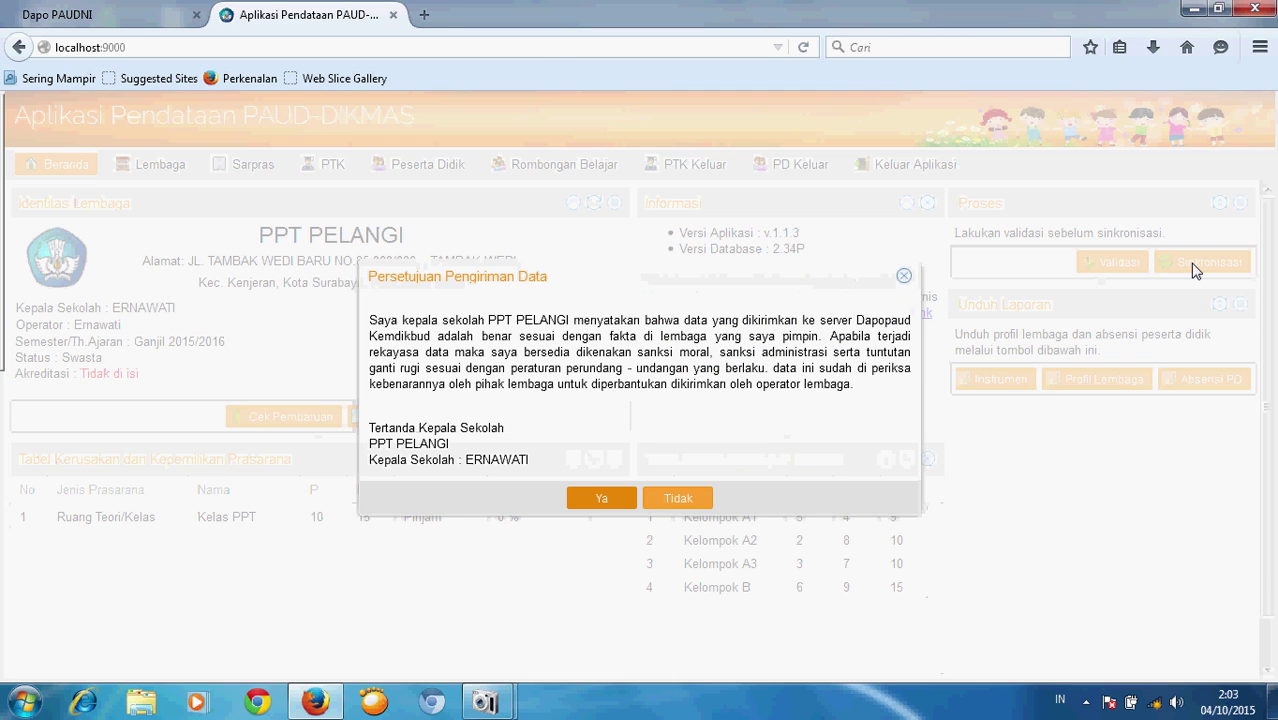
click(590, 497)
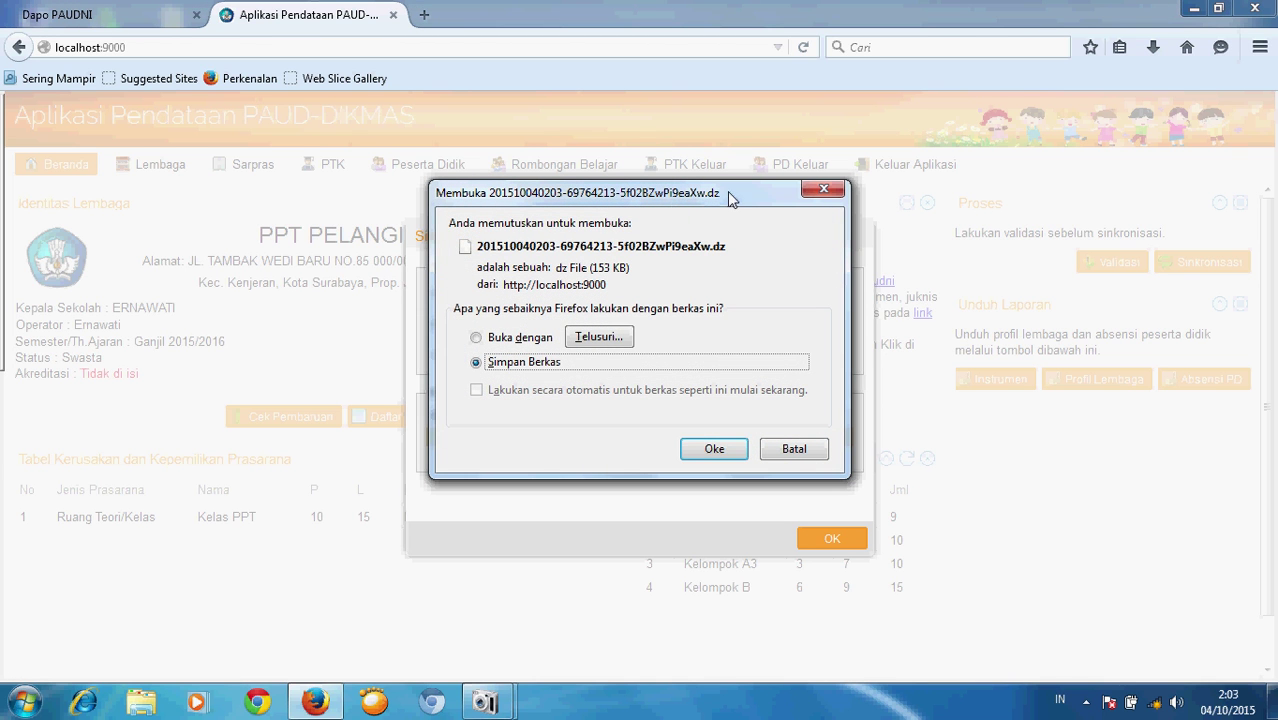
Save the offline synchronization .dz file and cut it from the Downloads folder
drag(727, 191, 598, 245)
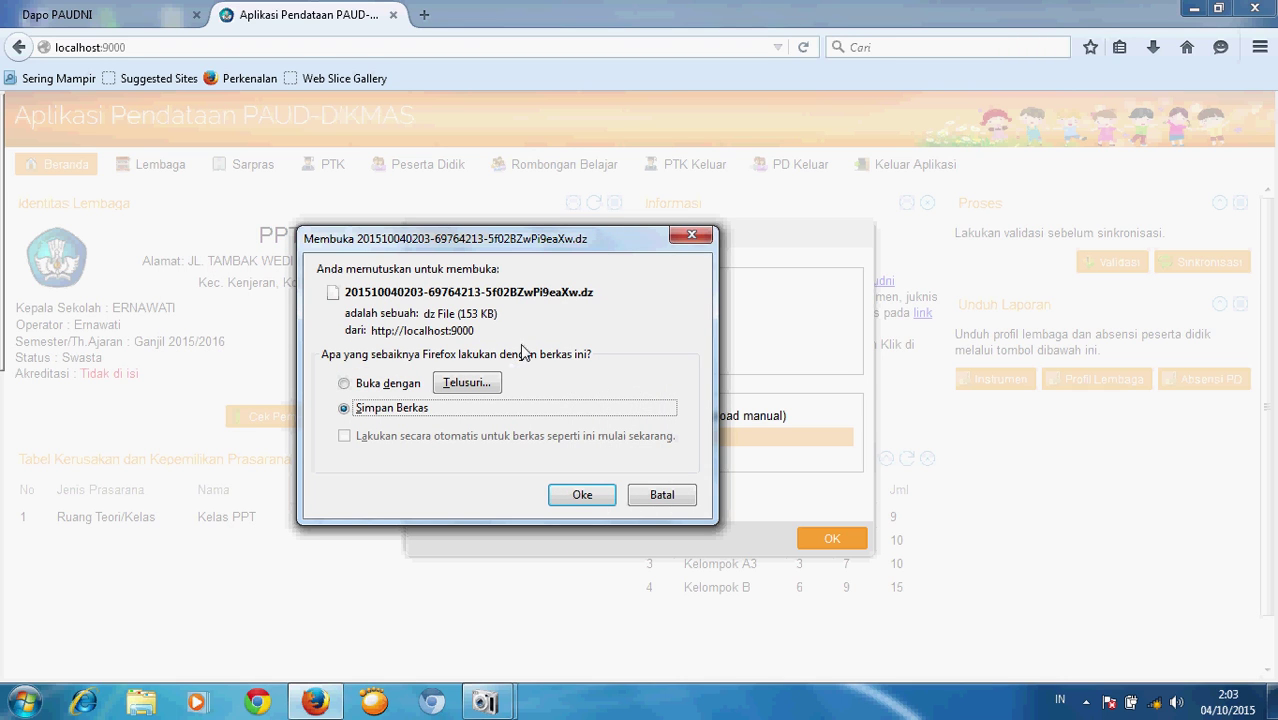
click(578, 503)
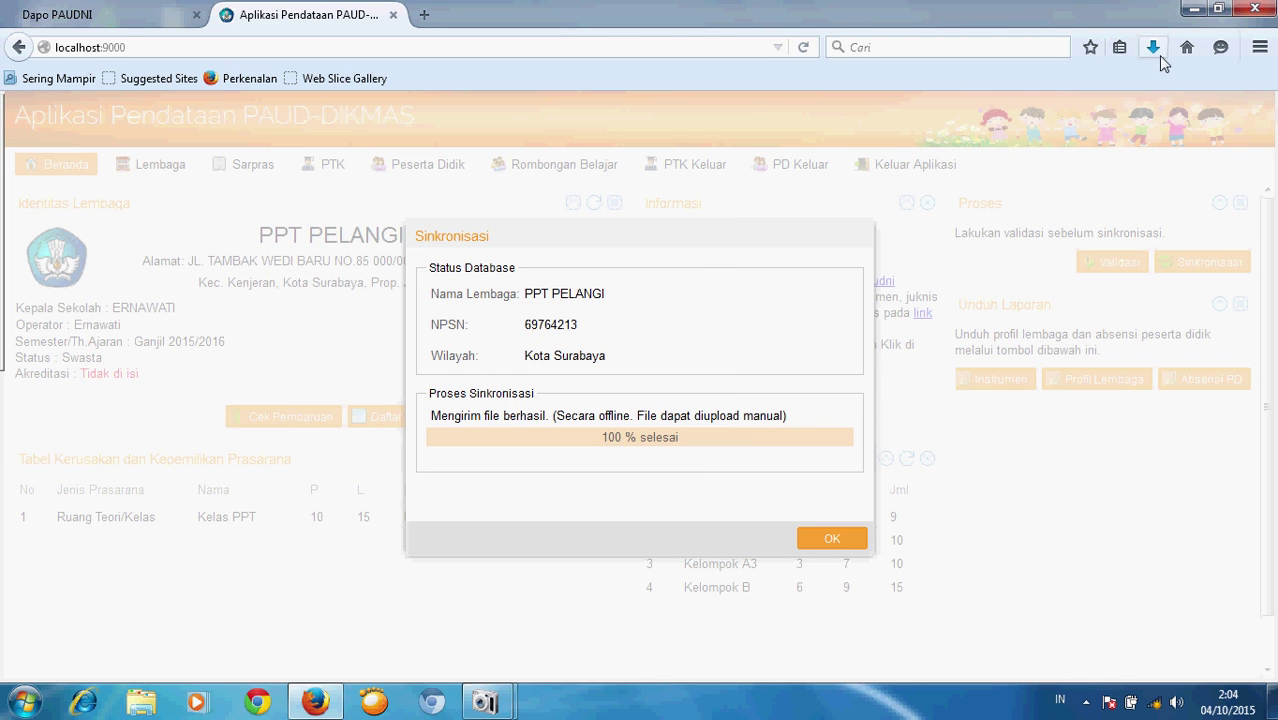
click(1157, 50)
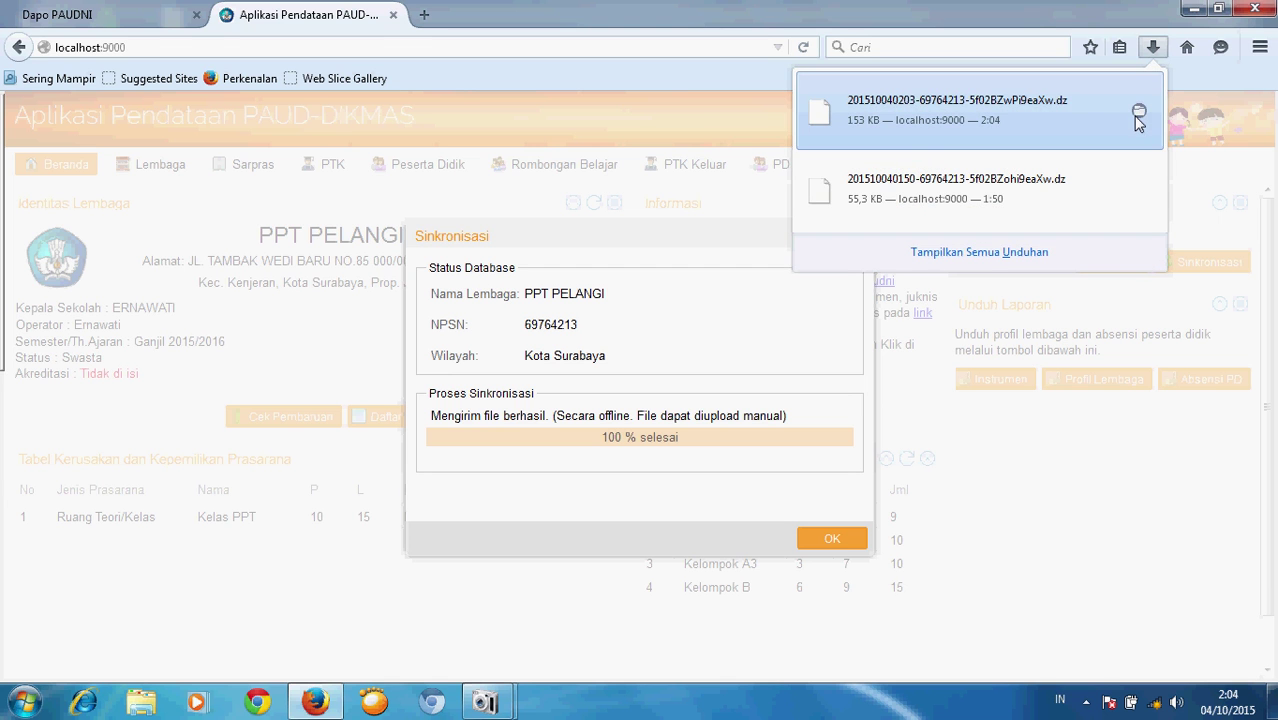
click(1138, 115)
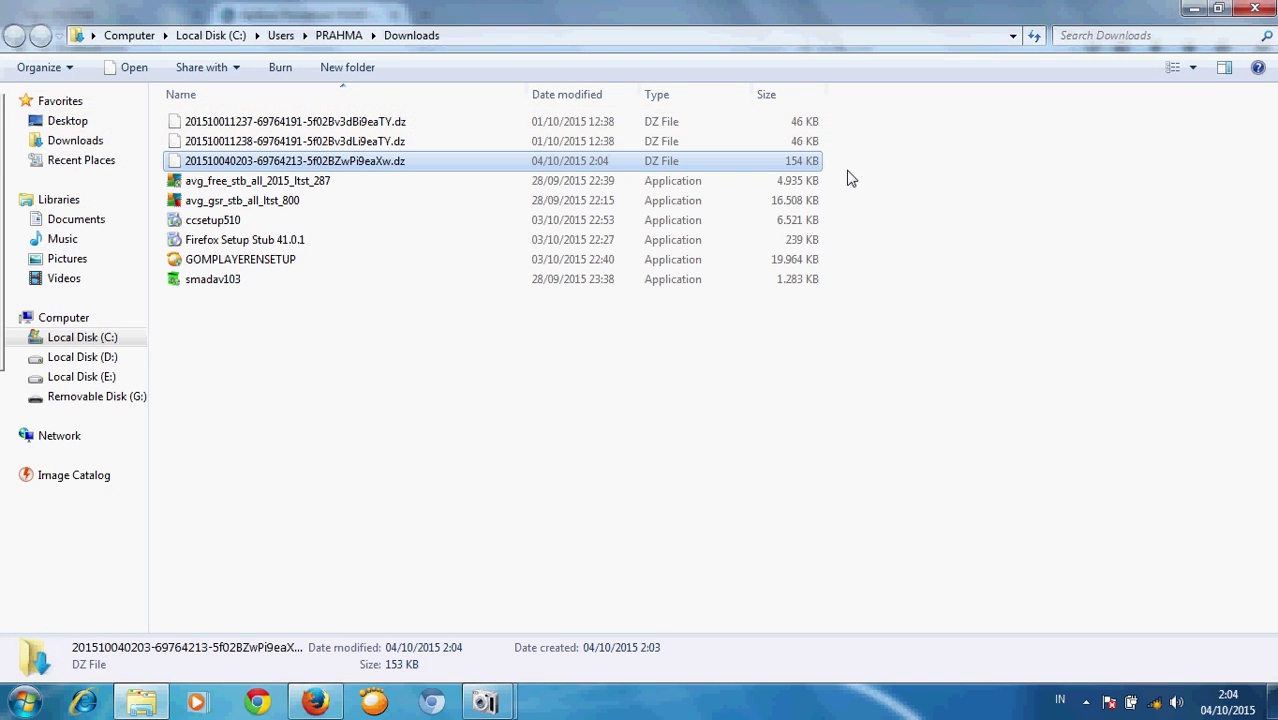
right_click(420, 168)
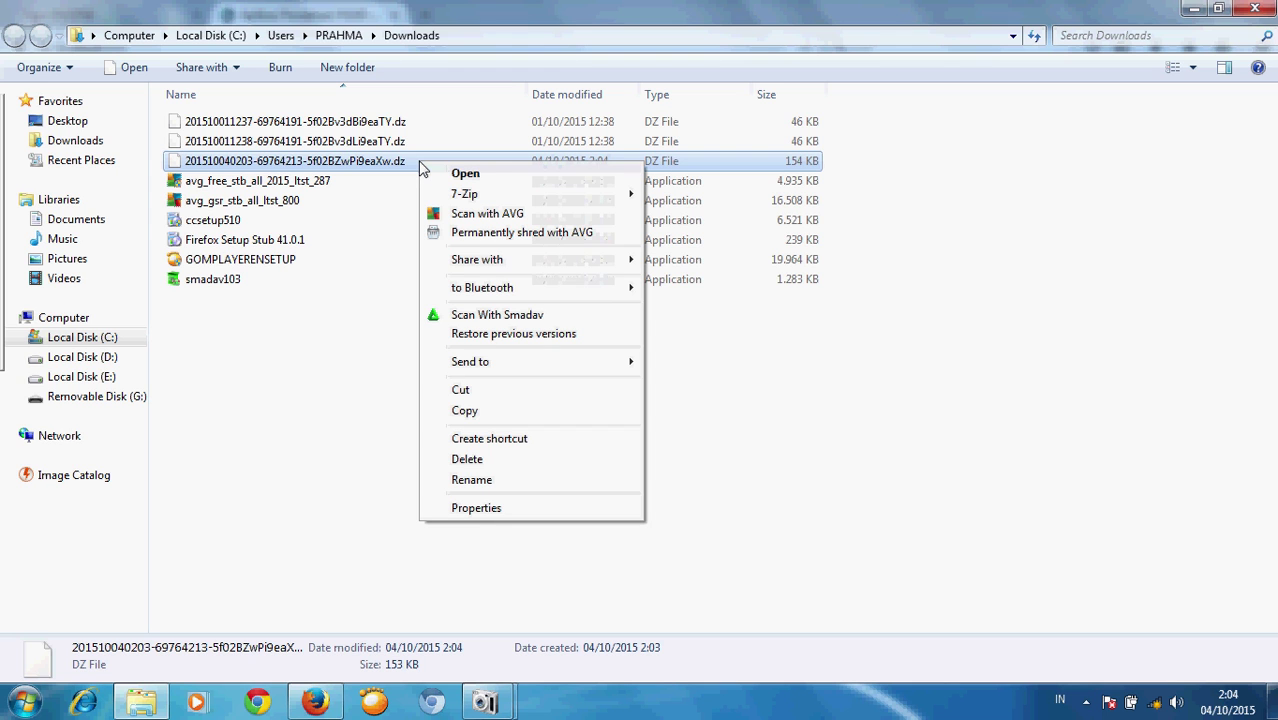
click(456, 393)
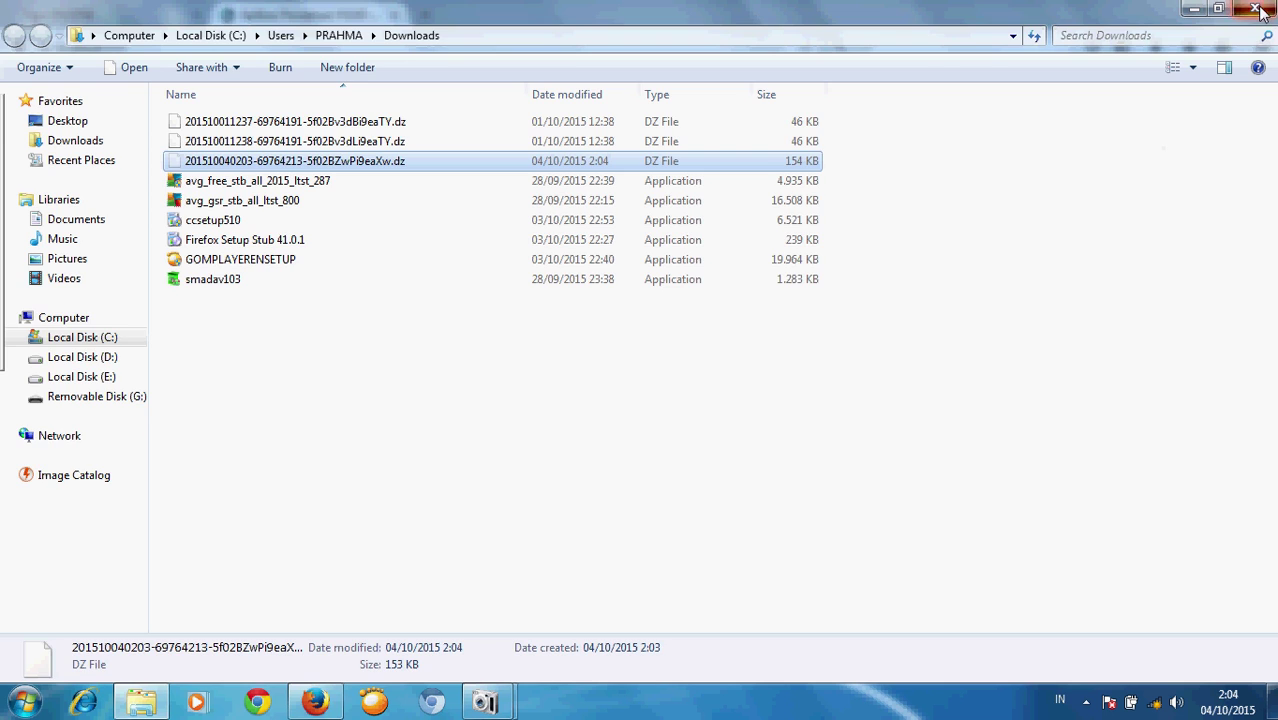
Return to the desktop and delete the old .dz file from the "database ofline" folder
click(1255, 9)
click(1196, 10)
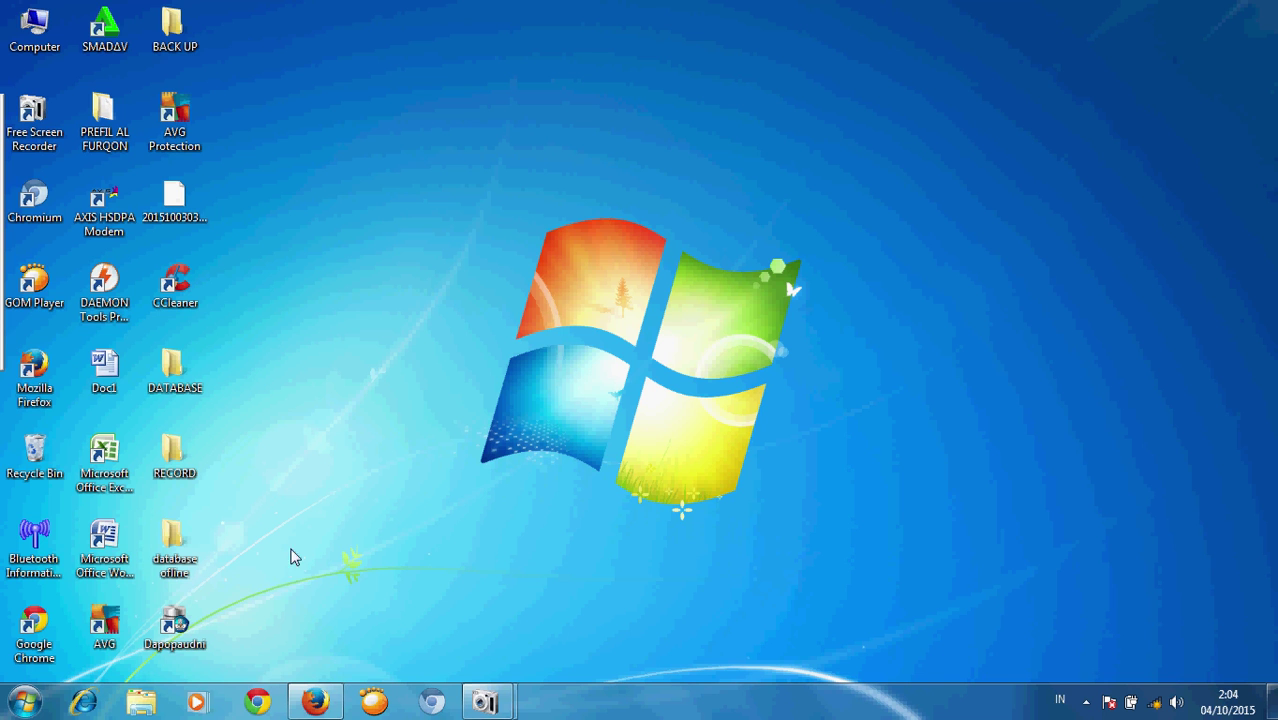
double_click(183, 565)
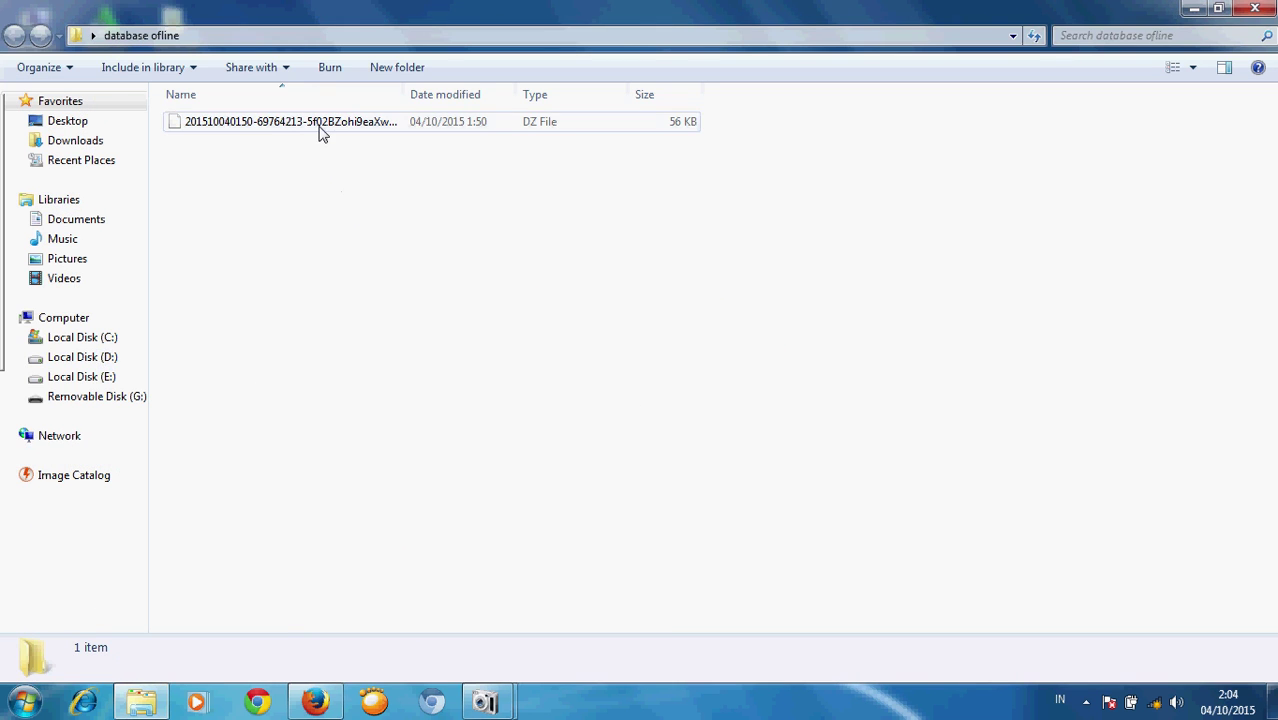
click(320, 128)
right_click(320, 128)
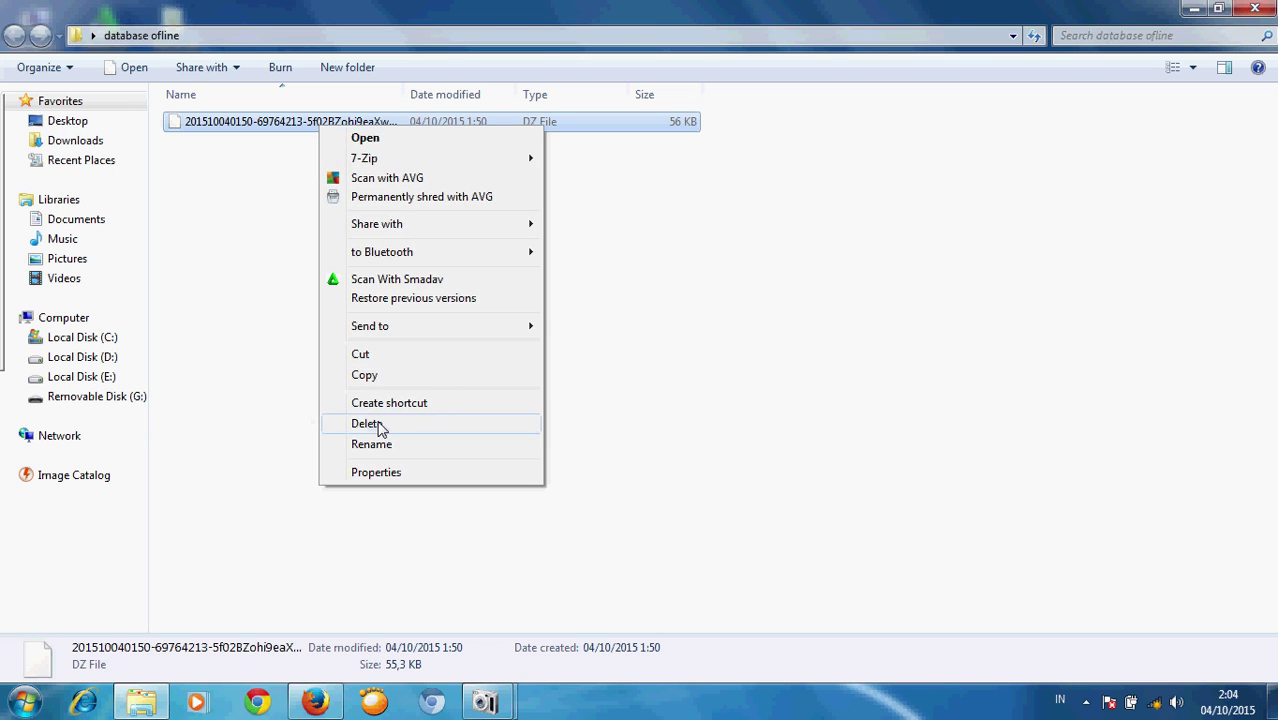
click(370, 424)
click(706, 427)
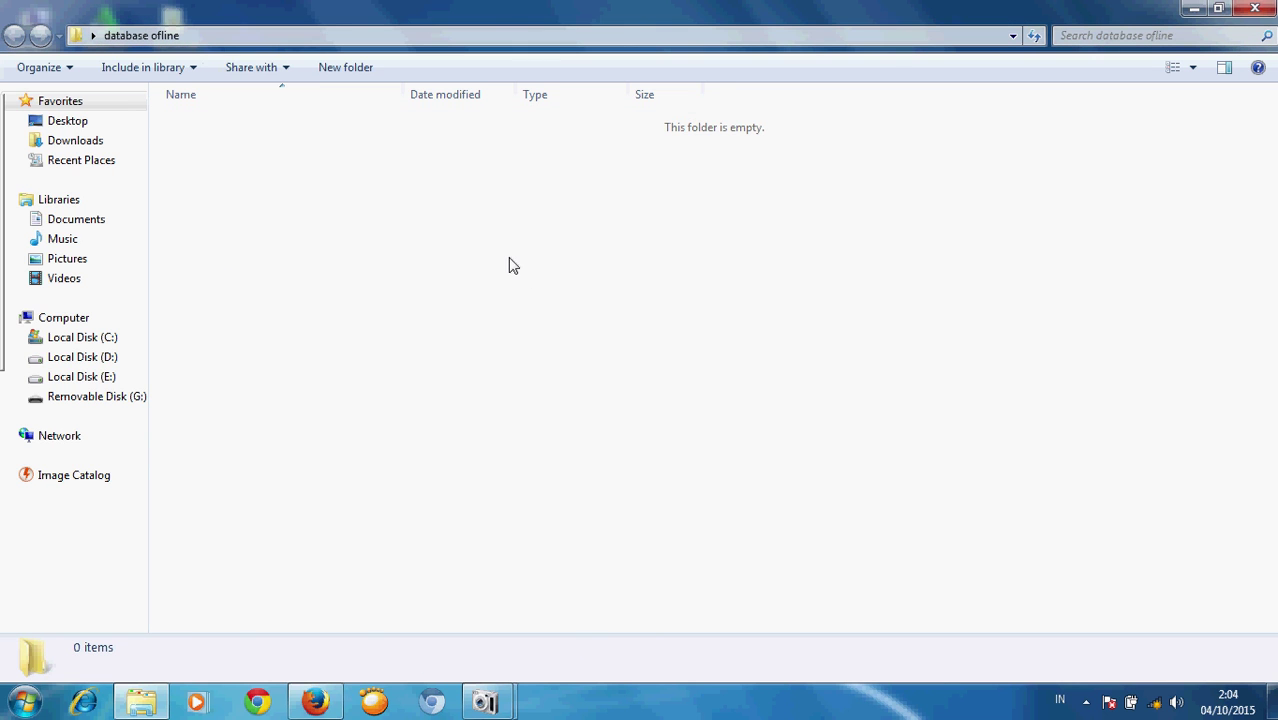
Paste the new .dz file into the "database ofline" folder and close the folder
right_click(508, 264)
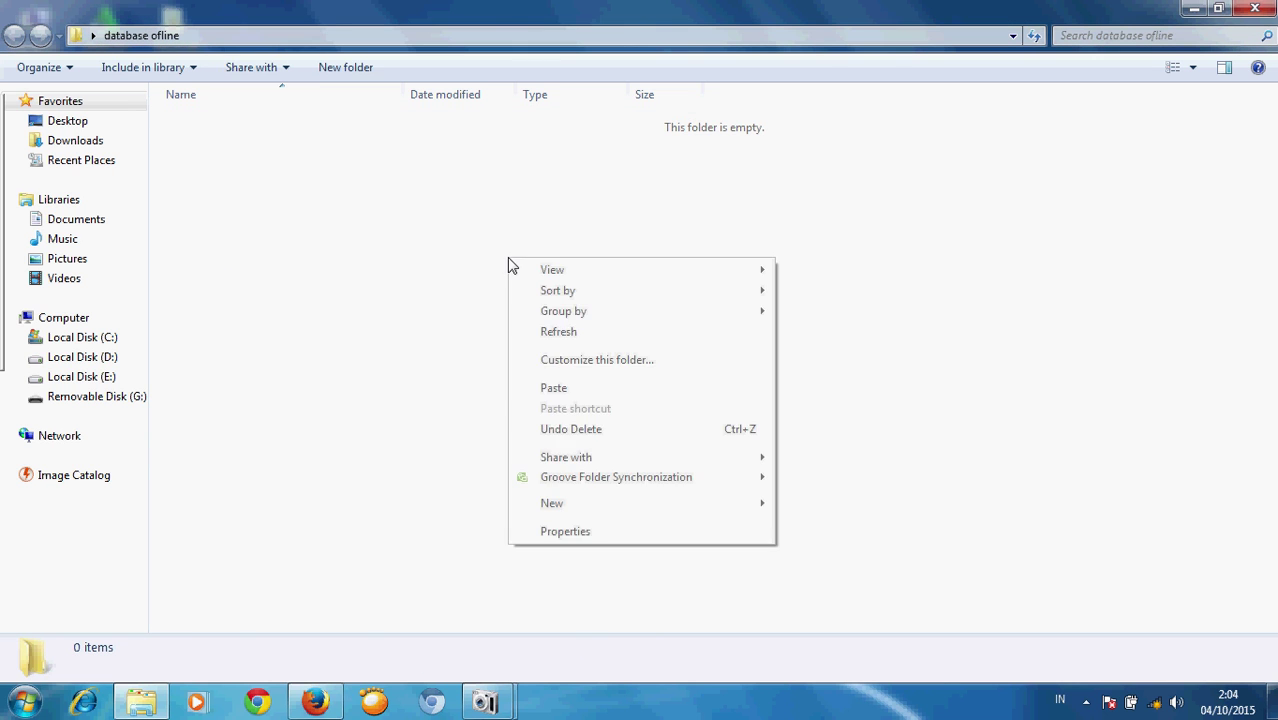
click(587, 400)
click(391, 297)
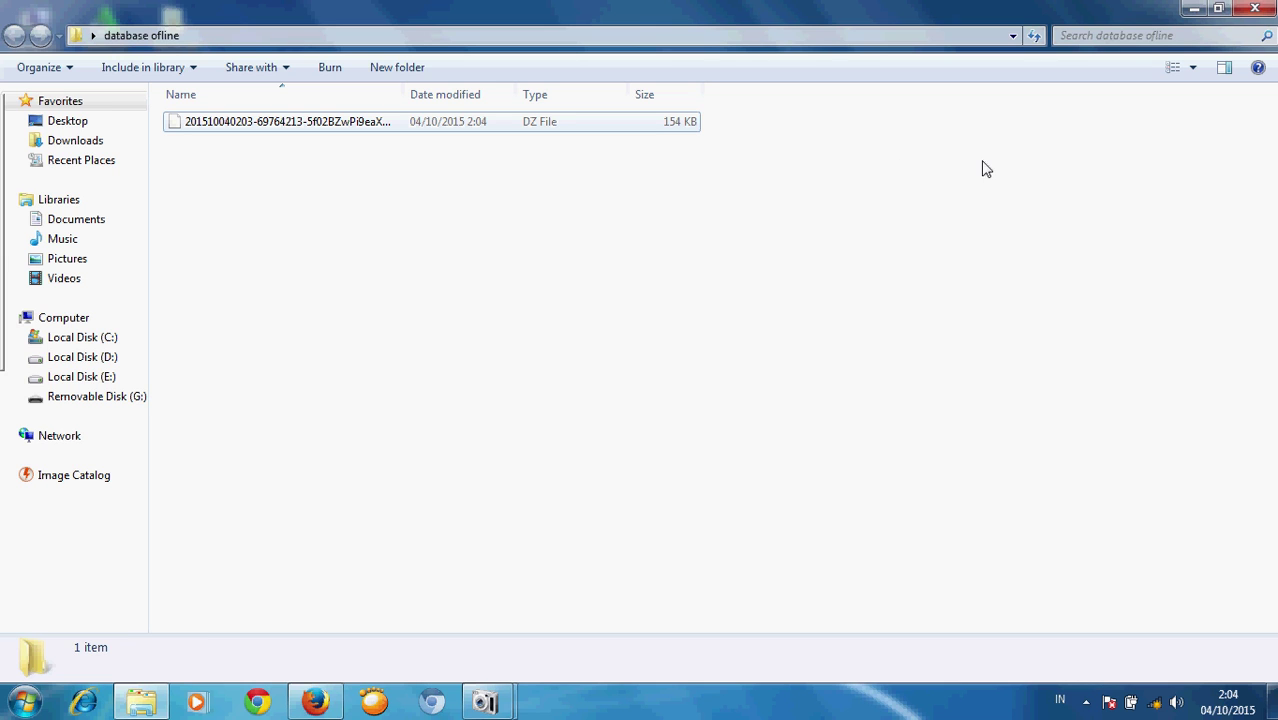
click(1255, 9)
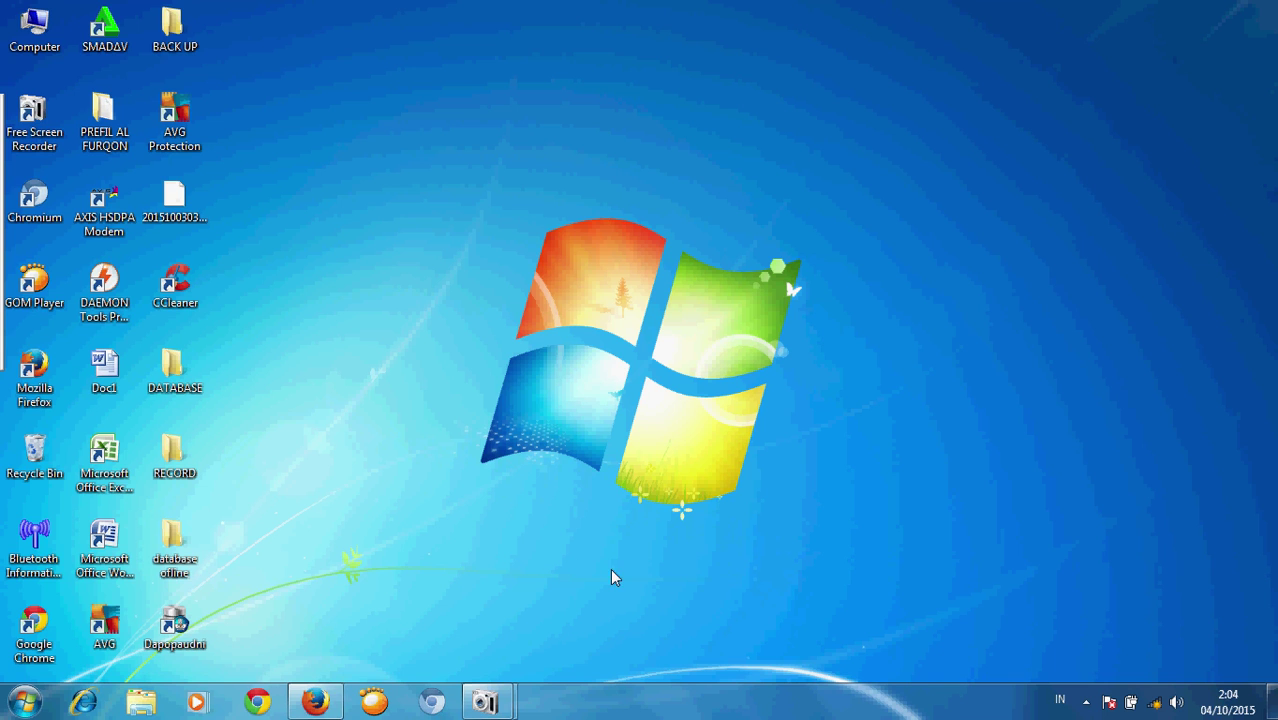
Reconnect the computer to the internet through the PRAHMA CELLCOM wireless network
click(1155, 702)
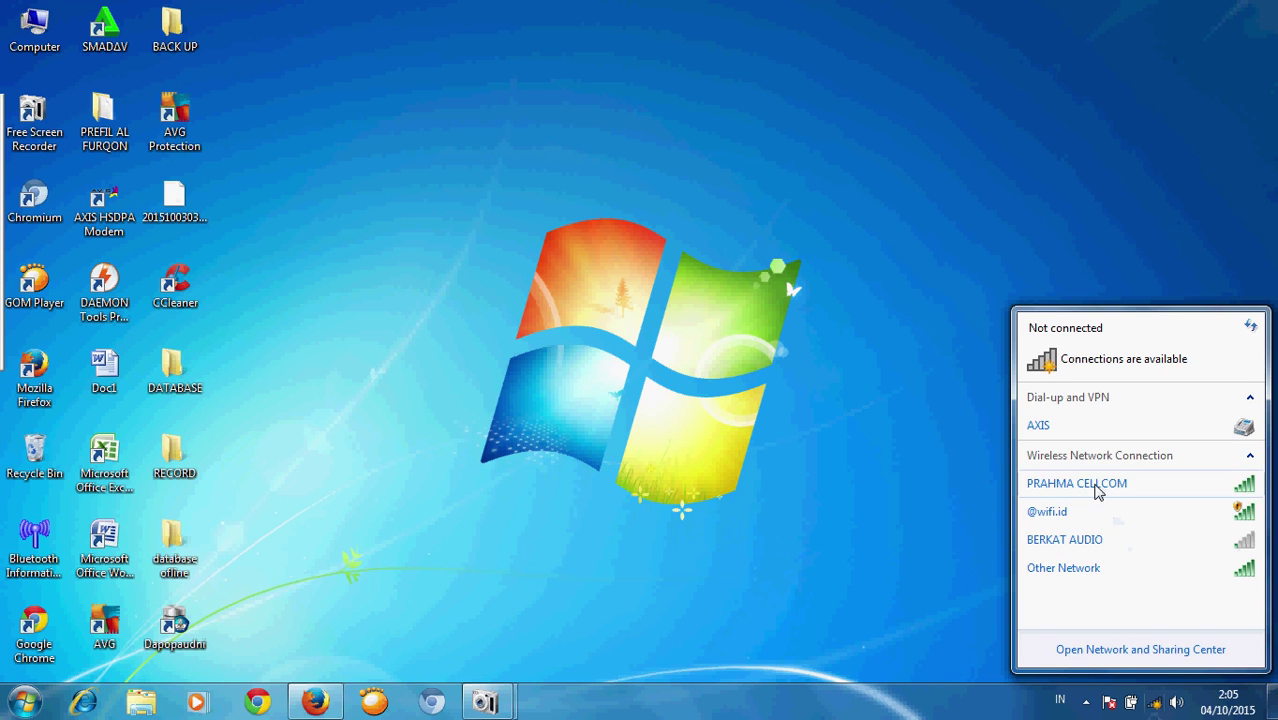
click(1095, 487)
click(1205, 527)
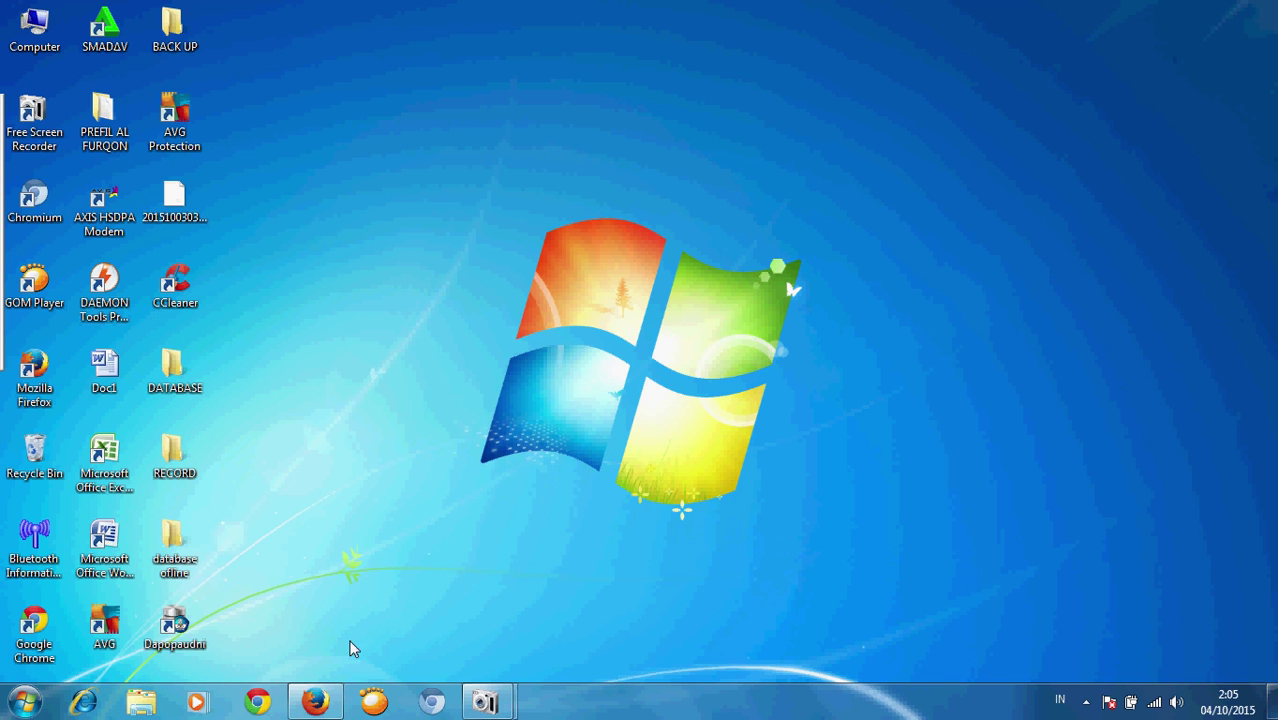
Switch to Firefox and refresh the Daftar Pengiriman list on Dapo PAUDNI to check the latest submissions
click(318, 705)
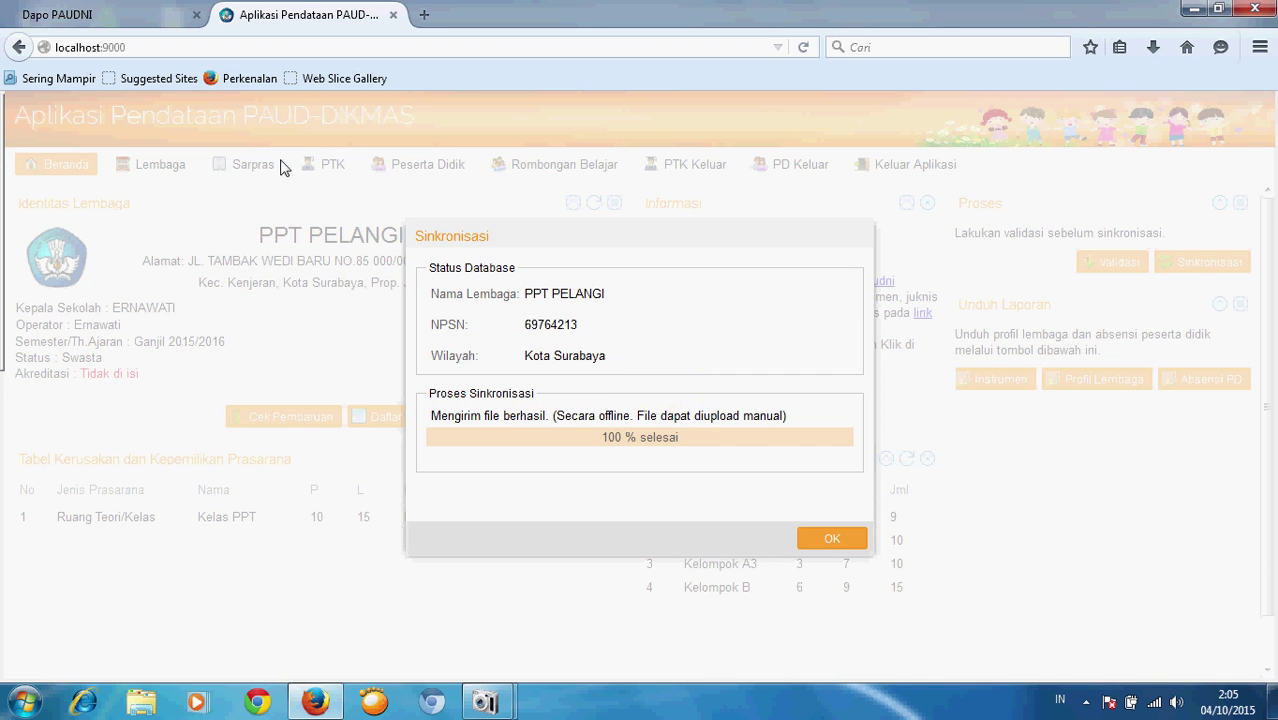
click(82, 18)
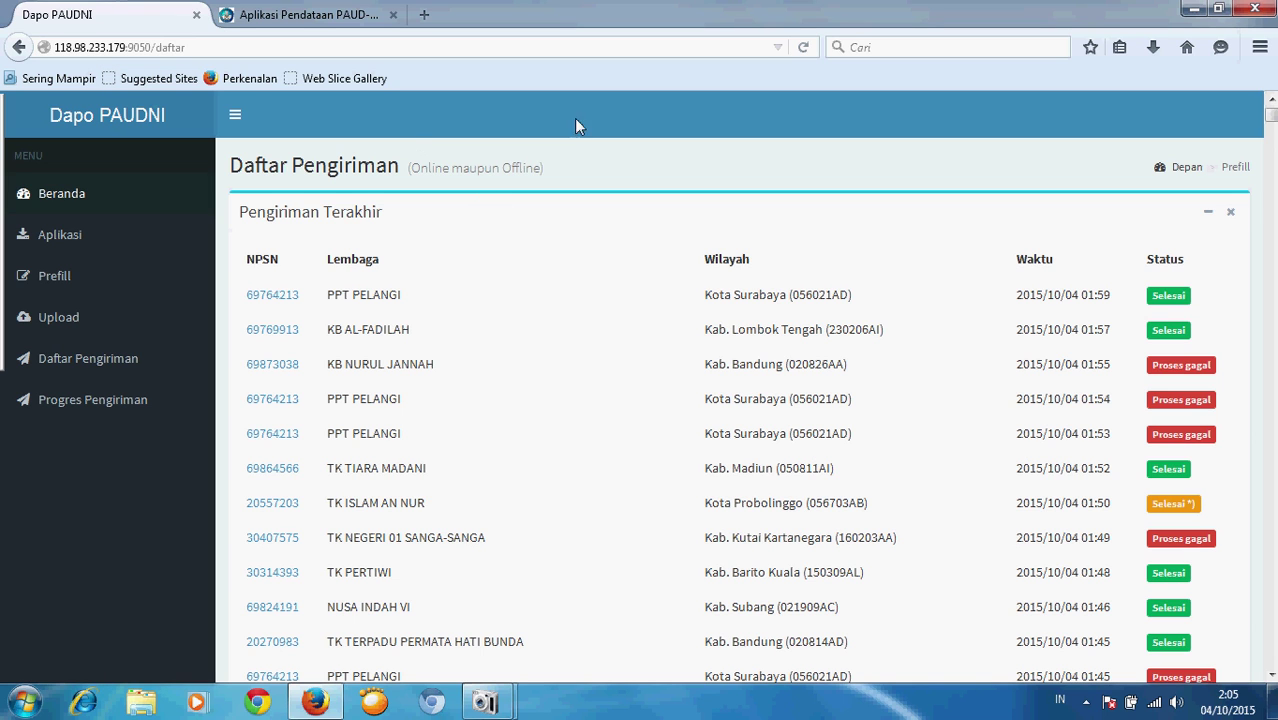
click(802, 48)
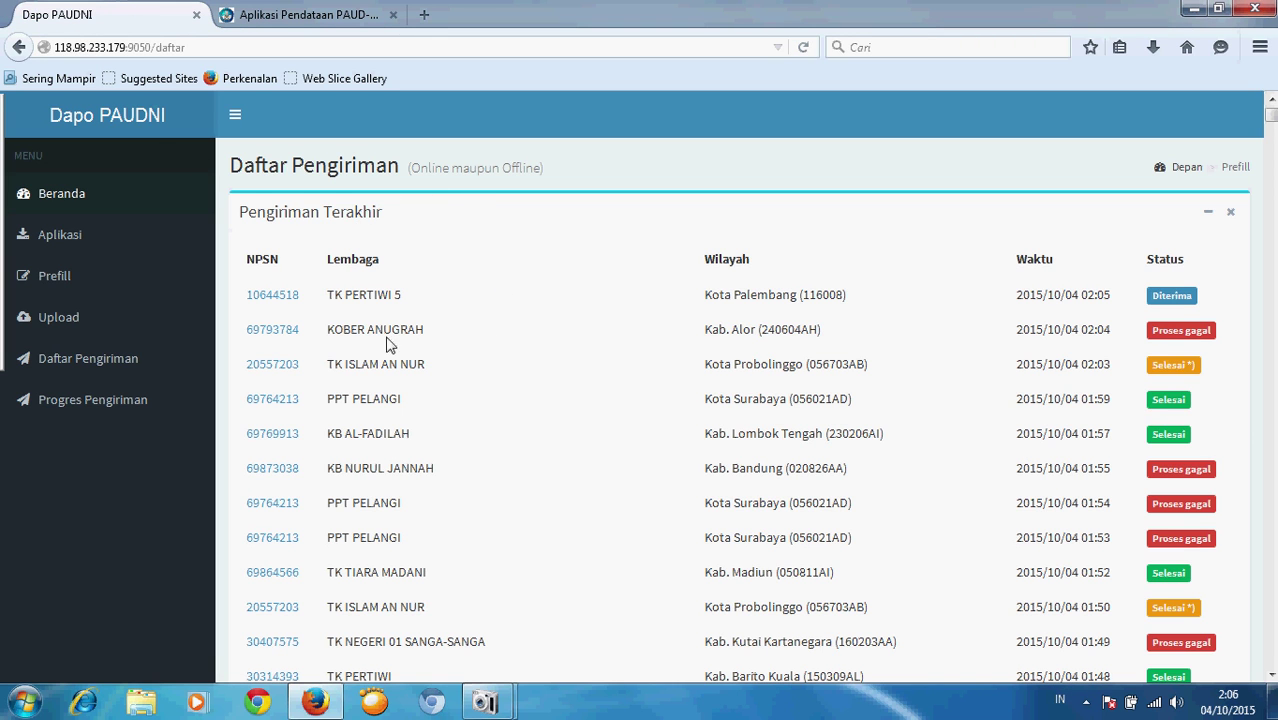
Upload the offline synchronization .dz file from the "database ofline" folder on the Dapo PAUDNI Upload page
click(60, 316)
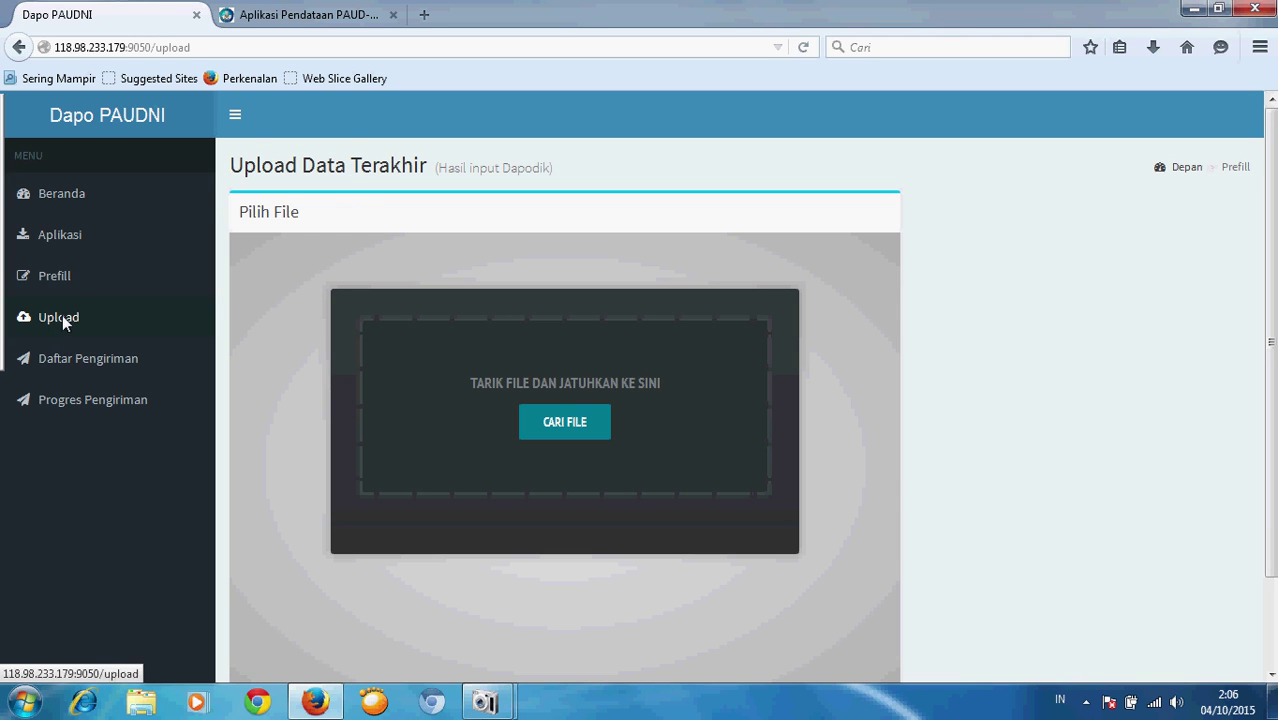
click(555, 423)
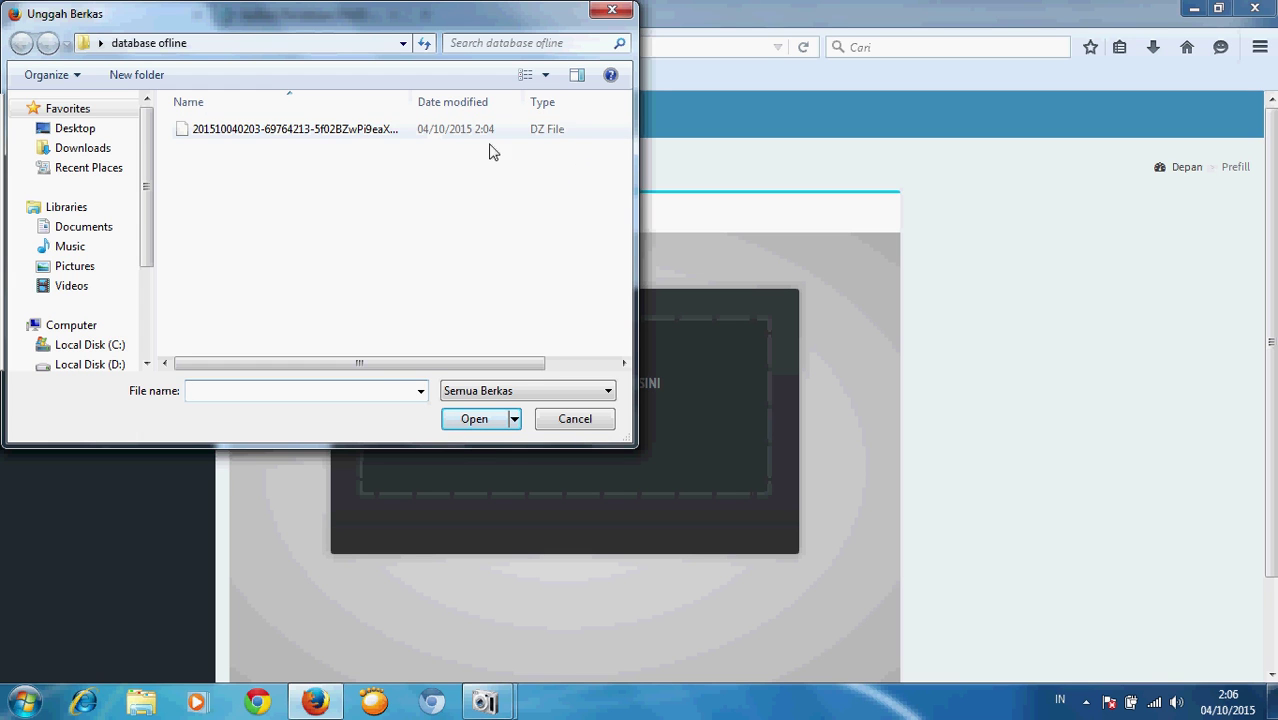
click(341, 132)
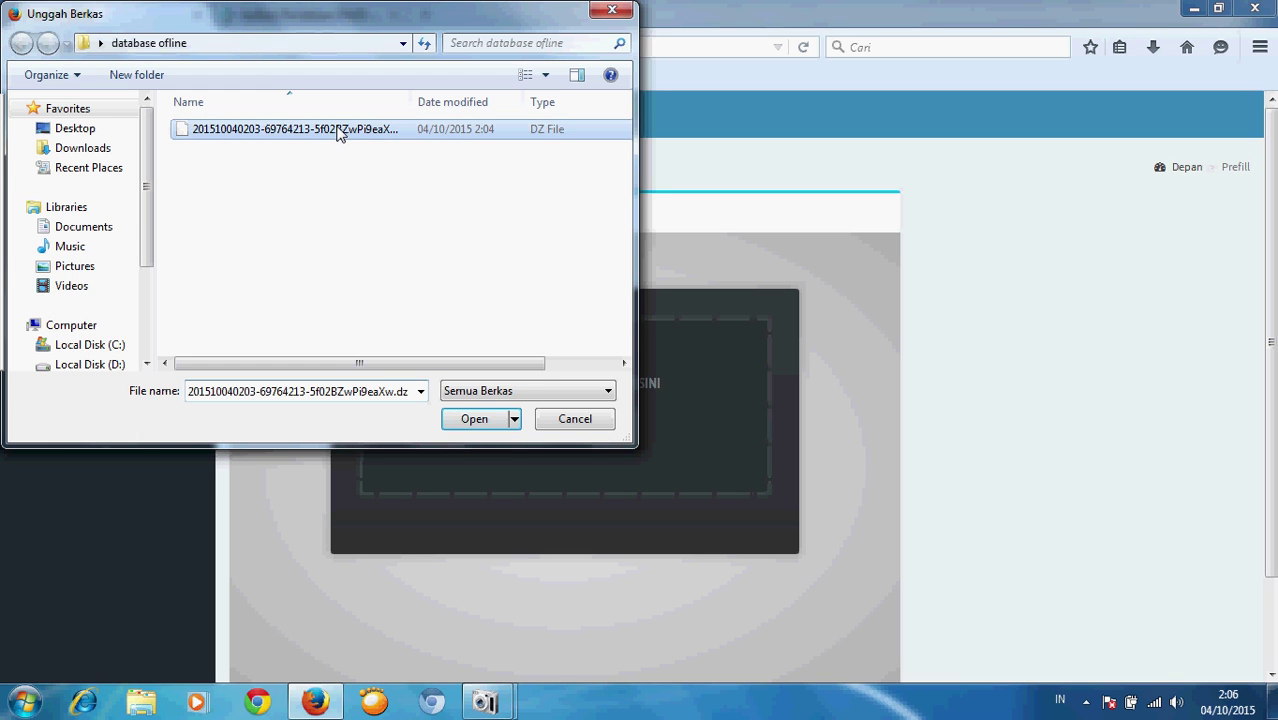
click(474, 420)
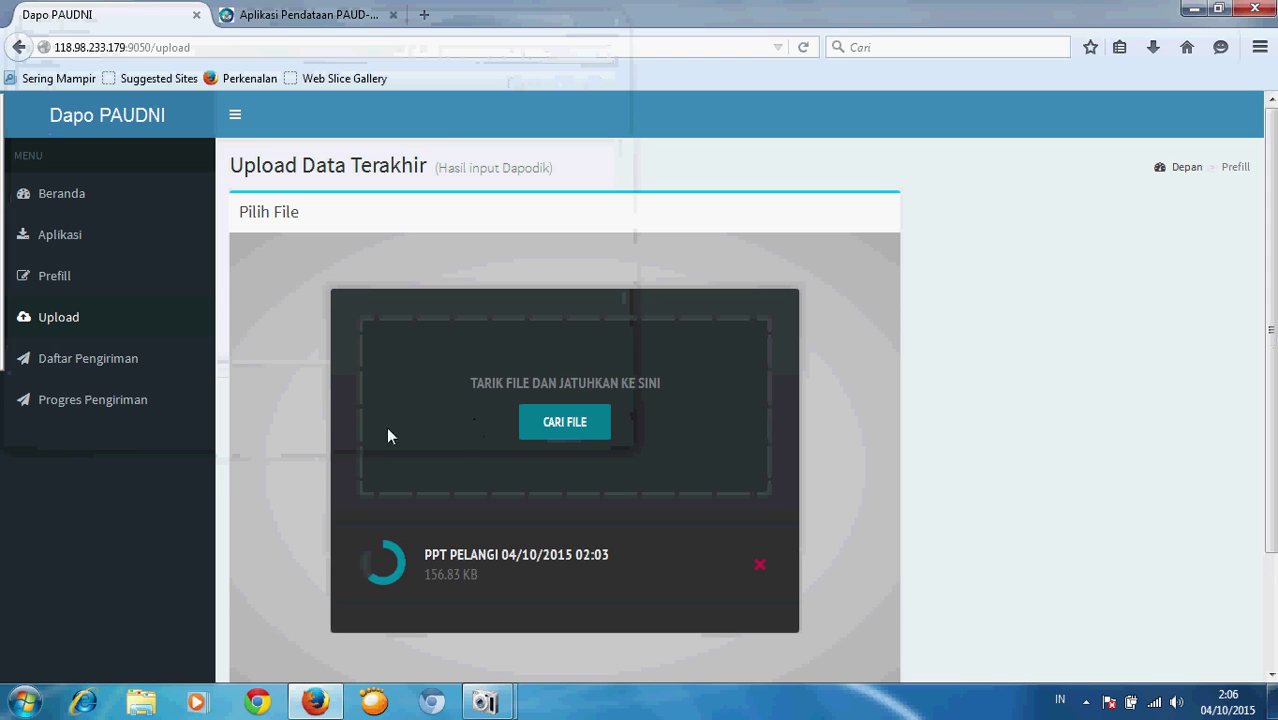
Upload the same .dz file from the "database ofline" folder four more times
click(542, 426)
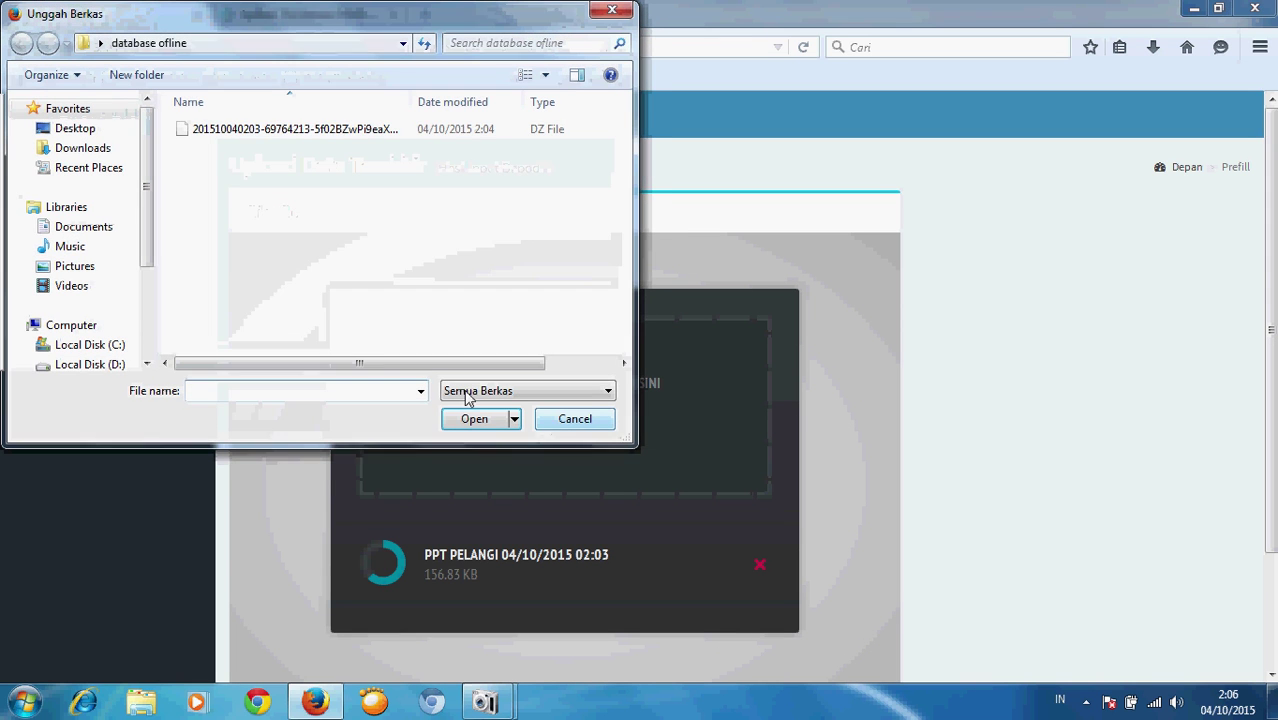
click(237, 133)
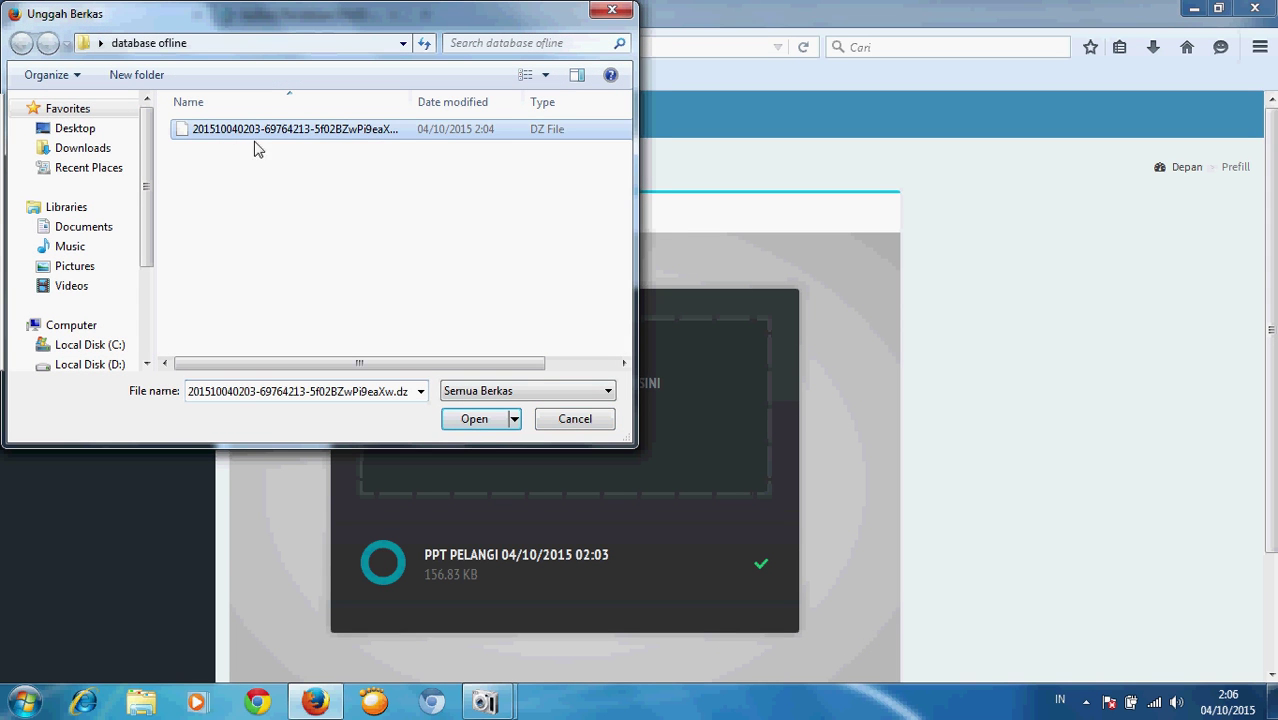
click(471, 419)
click(553, 422)
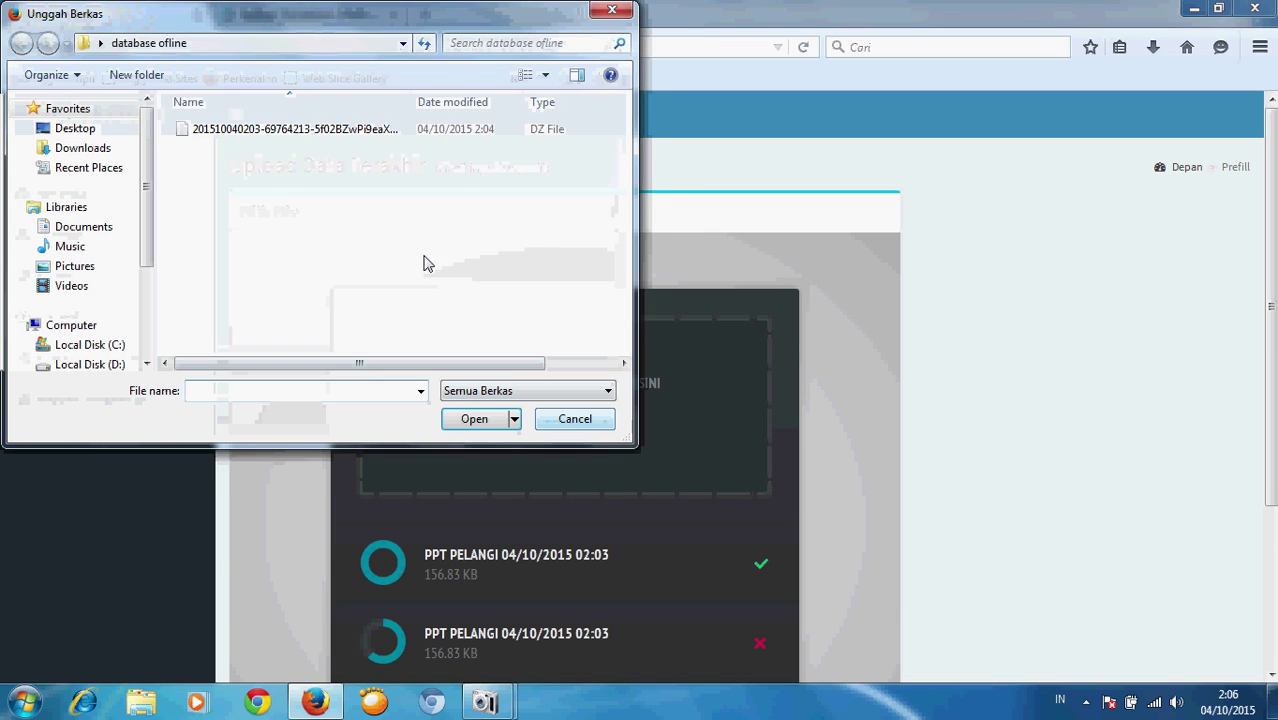
click(263, 136)
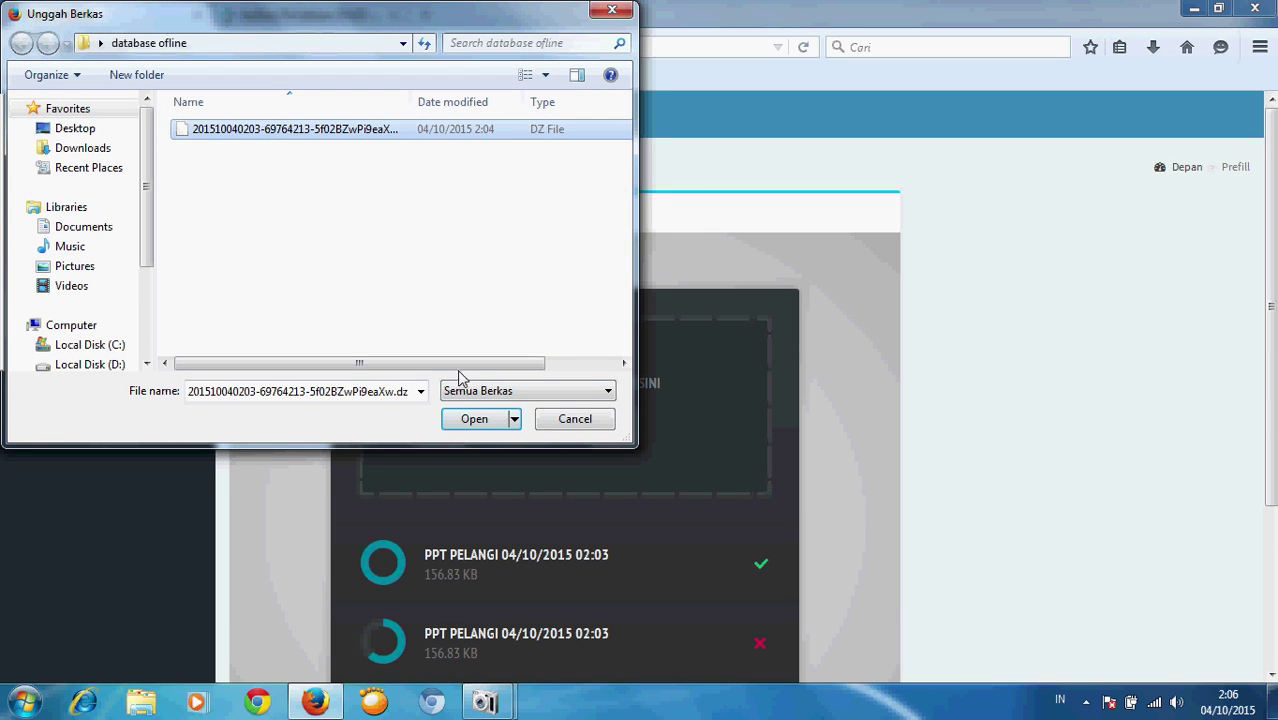
click(500, 419)
click(555, 428)
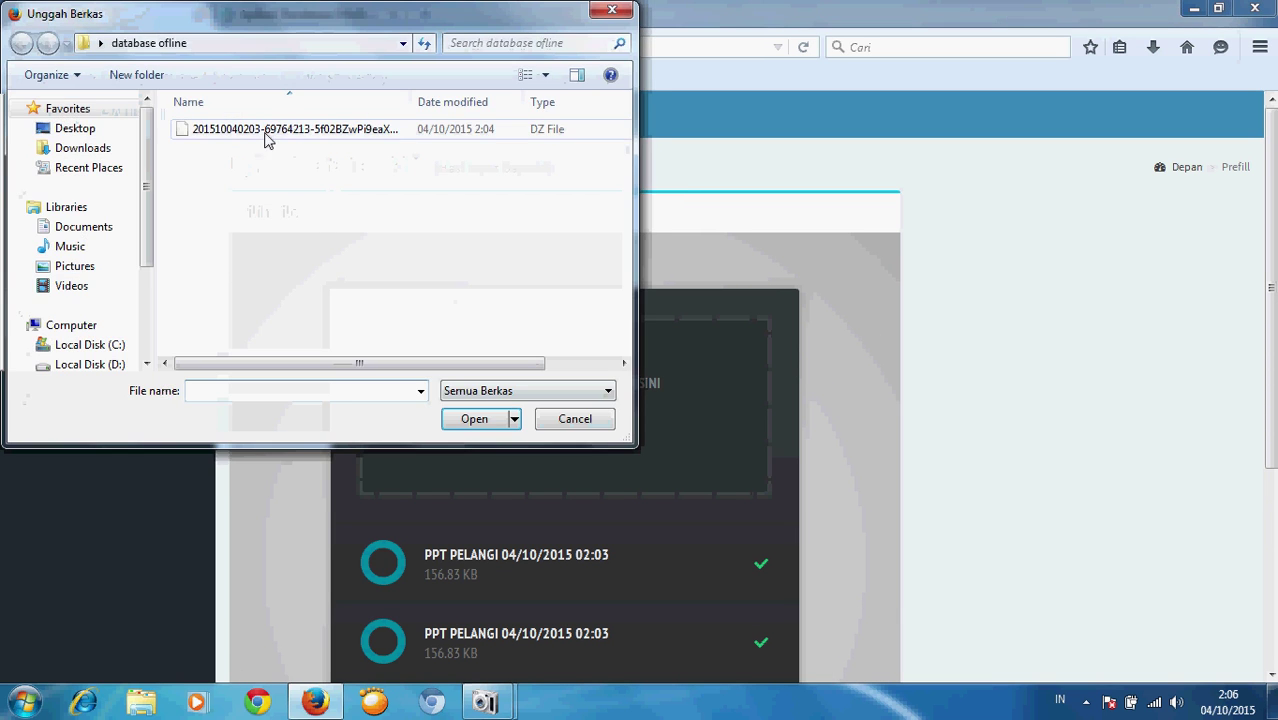
click(265, 131)
click(474, 422)
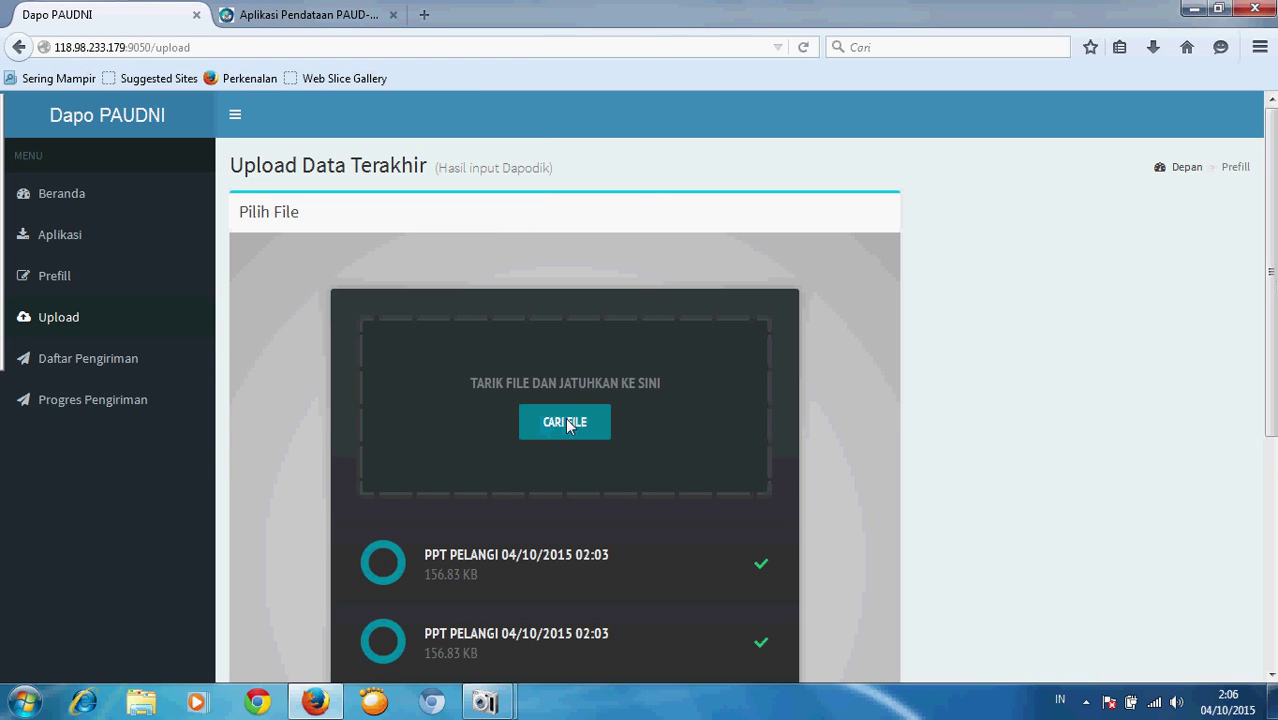
click(571, 423)
click(380, 130)
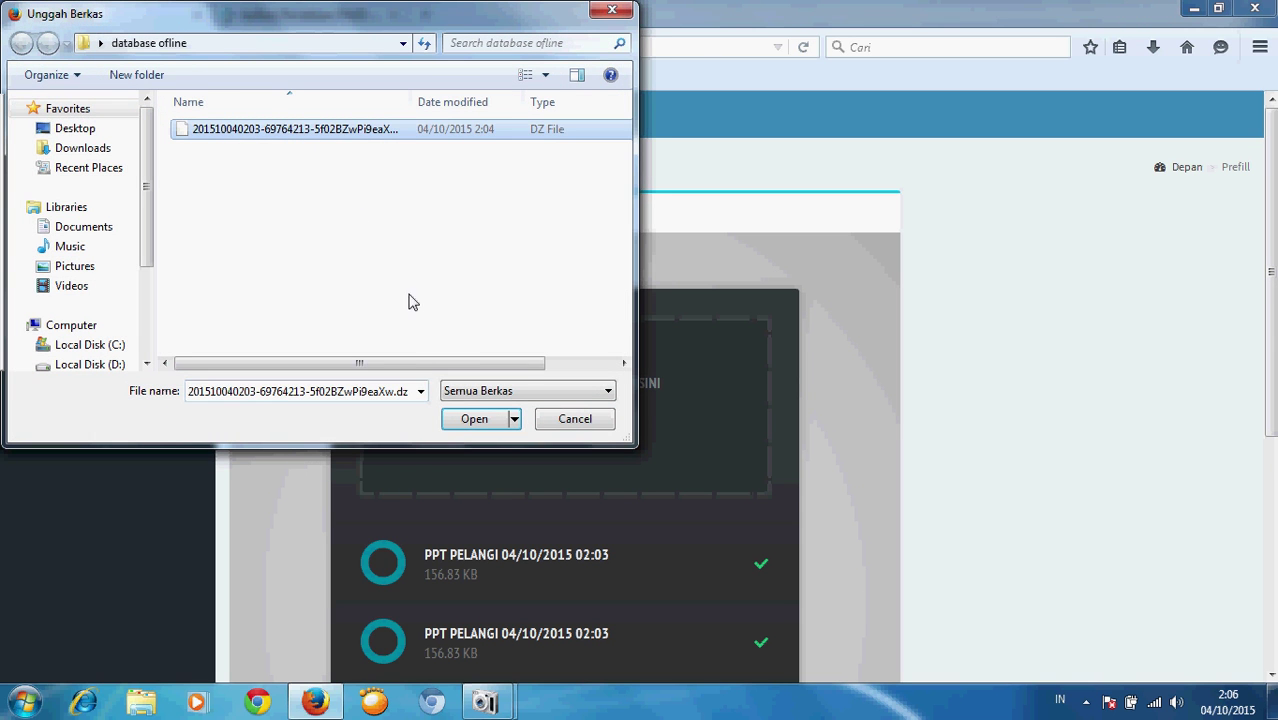
click(479, 421)
Check the completion mark of each upload and track PPT PELANGI's submission statuses in Daftar Pengiriman, refreshing the list repeatedly
scroll(884, 492, down, 5)
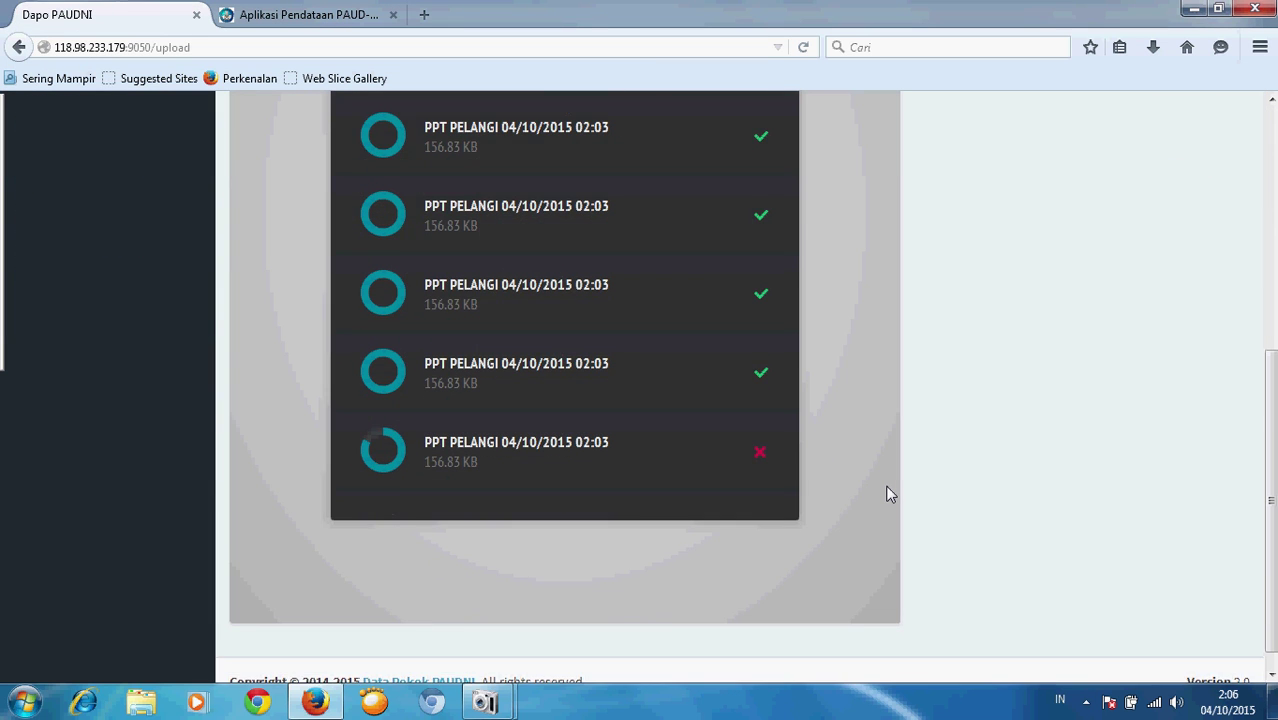
scroll(888, 493, up, 2)
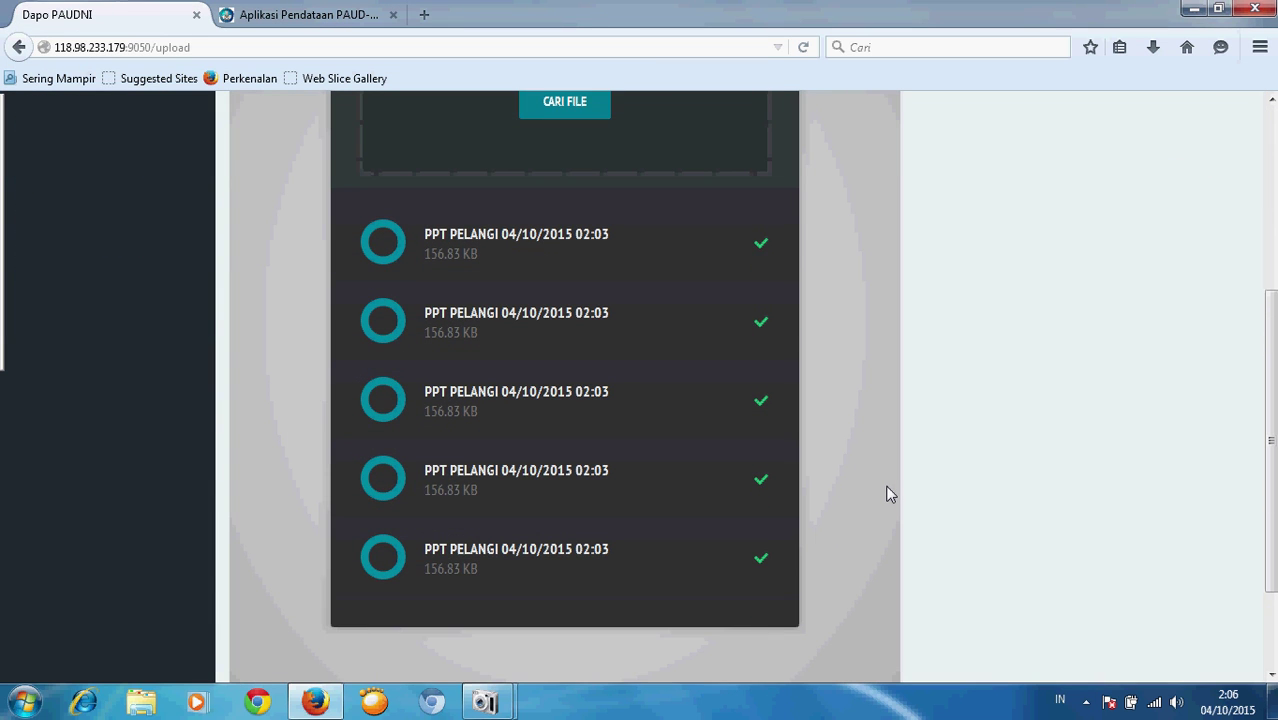
scroll(916, 430, up, 2)
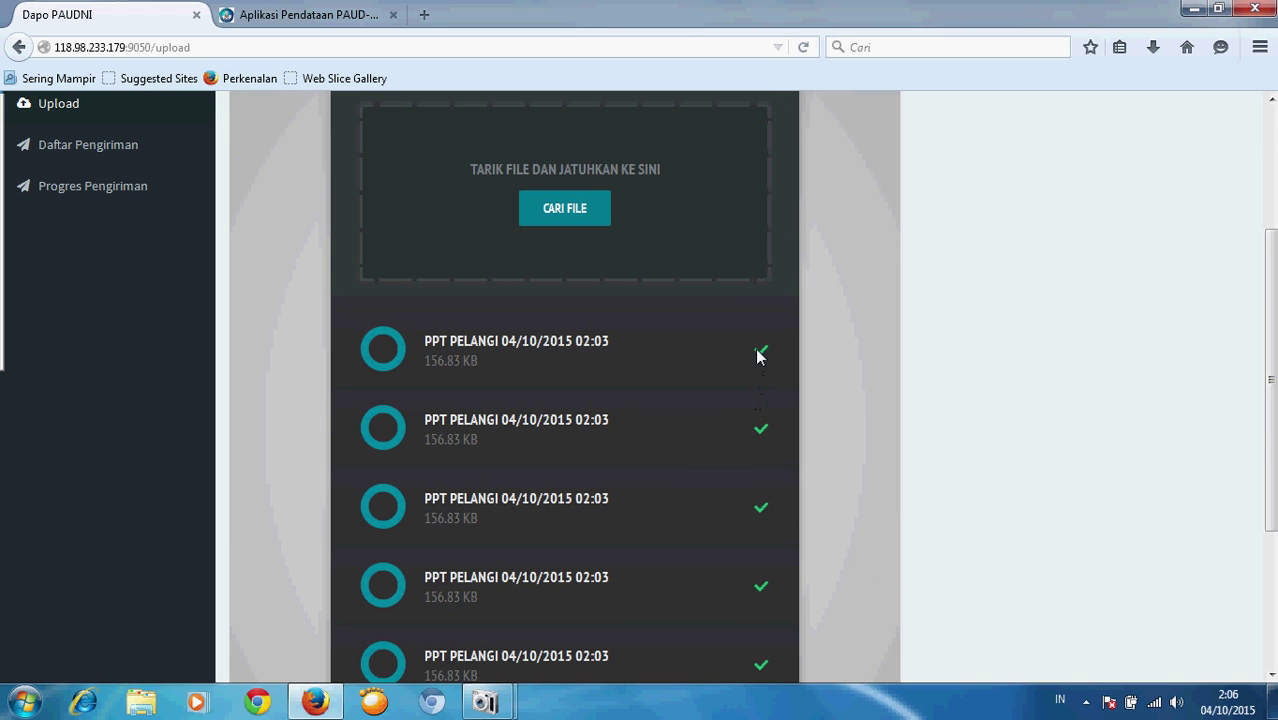
scroll(767, 513, down, 2)
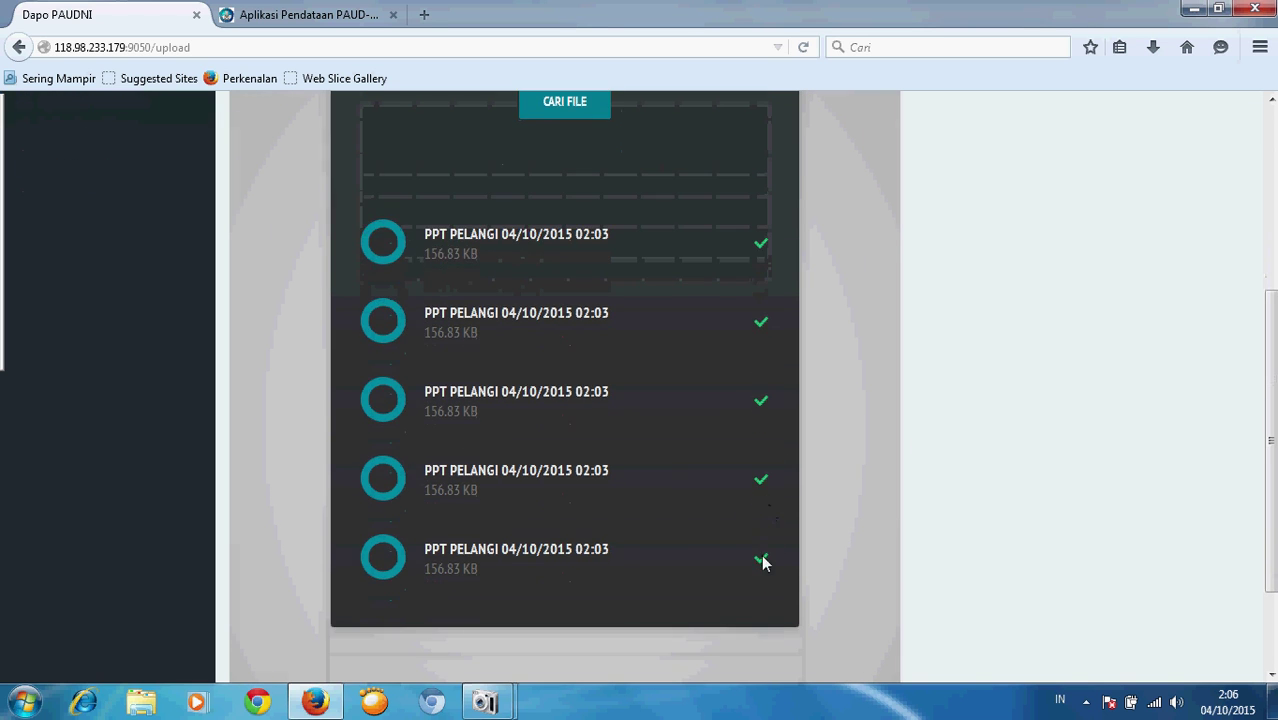
scroll(732, 532, up, 6)
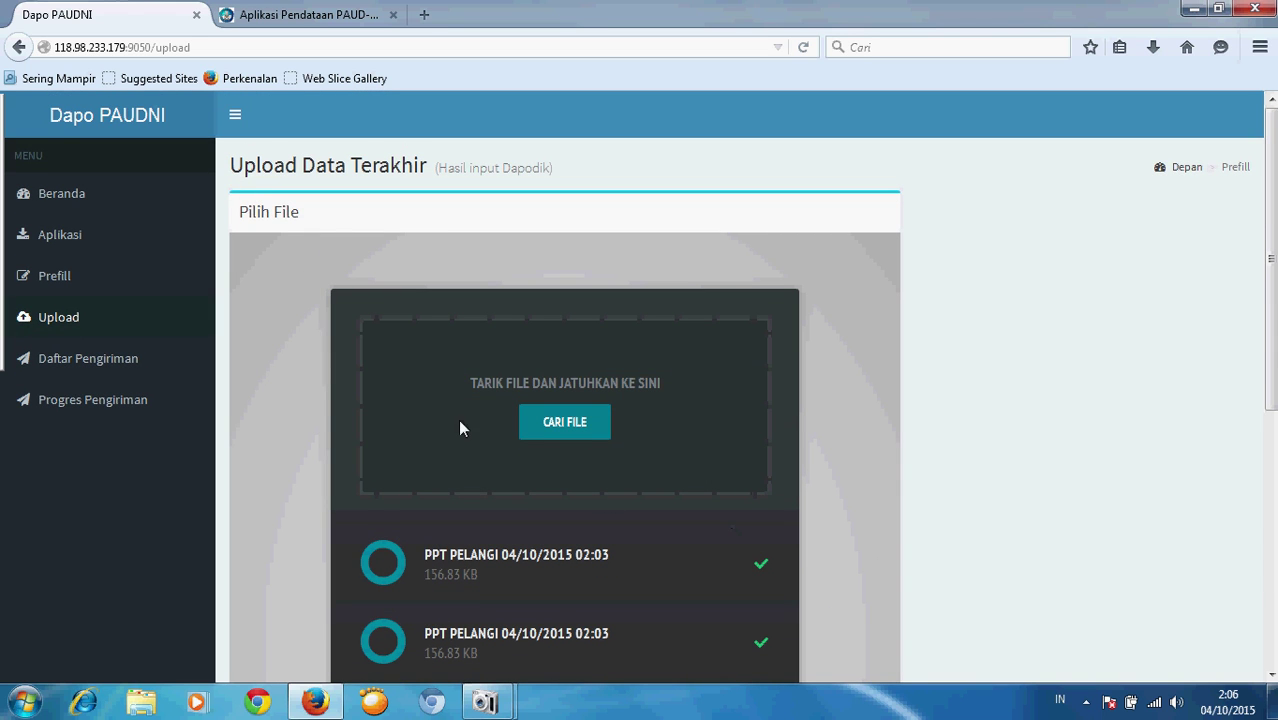
click(95, 358)
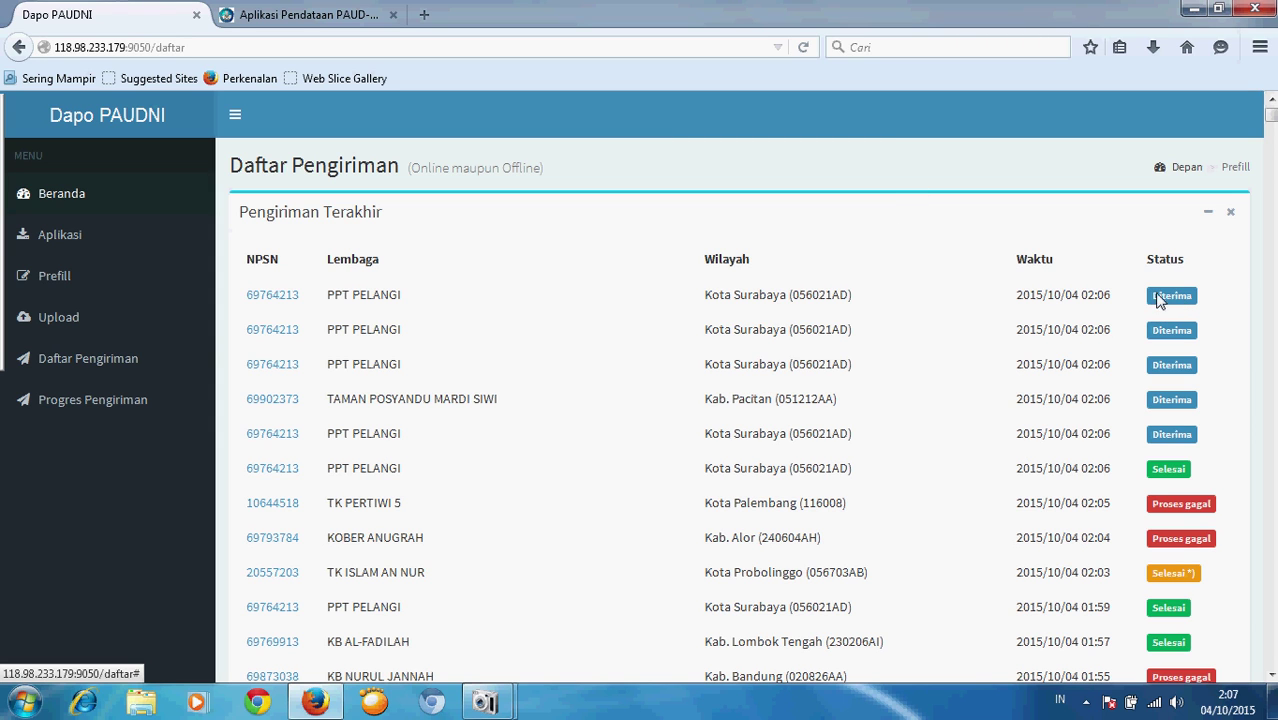
click(805, 48)
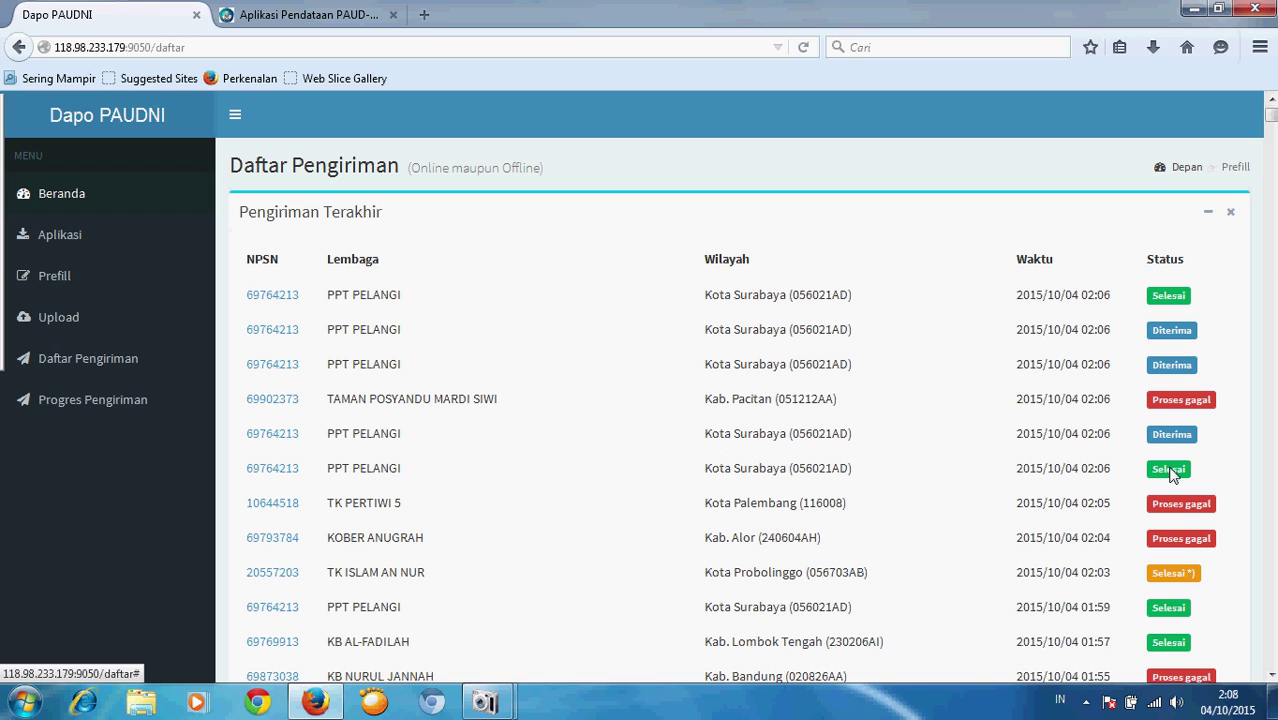
click(802, 50)
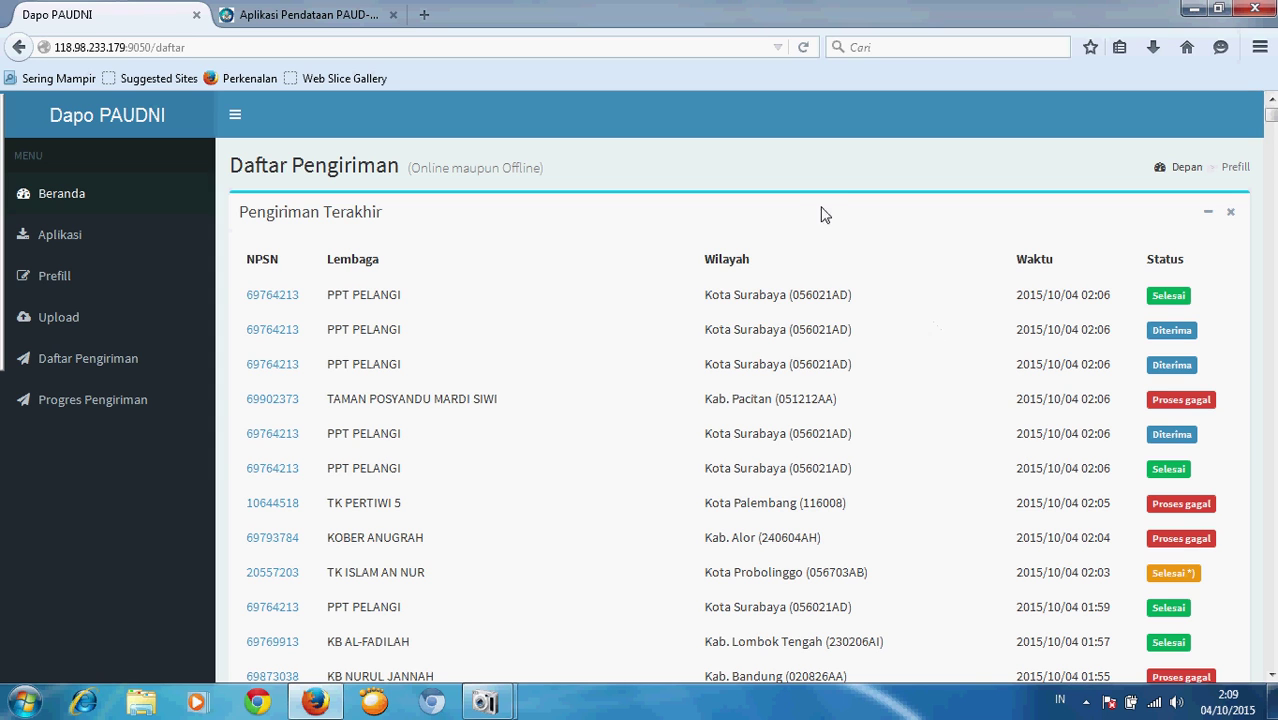
click(800, 49)
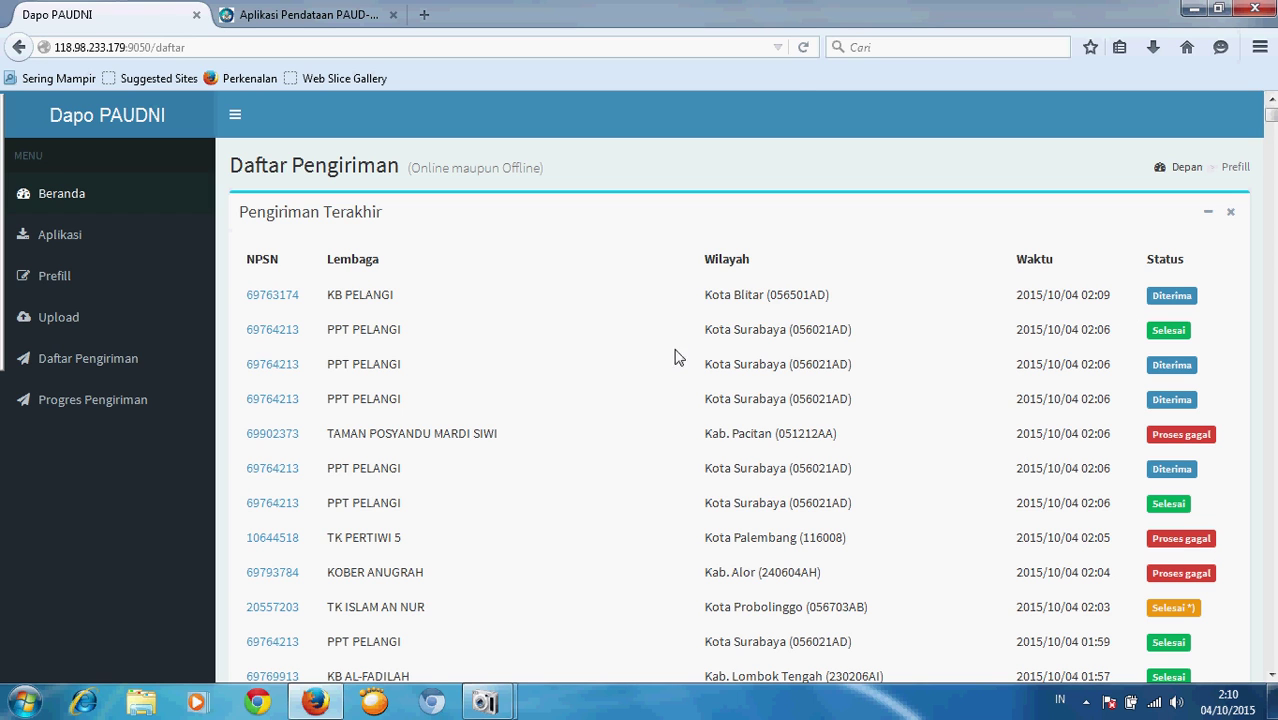
click(801, 49)
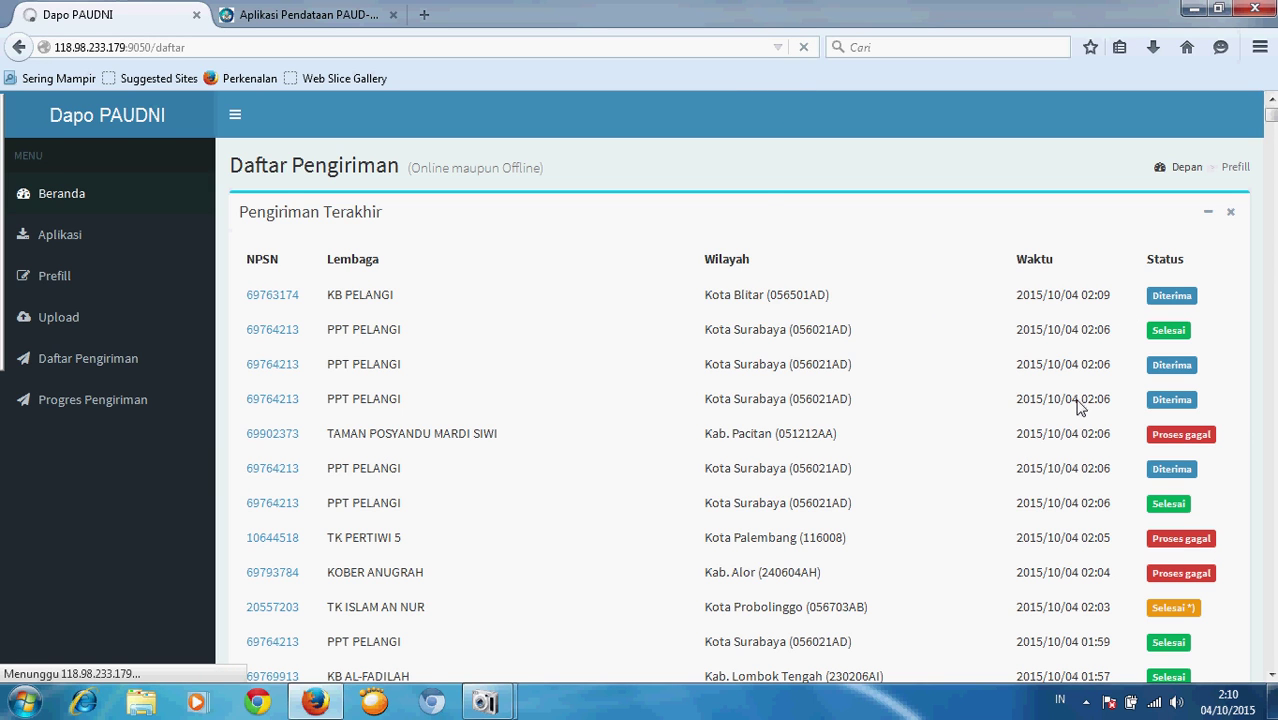
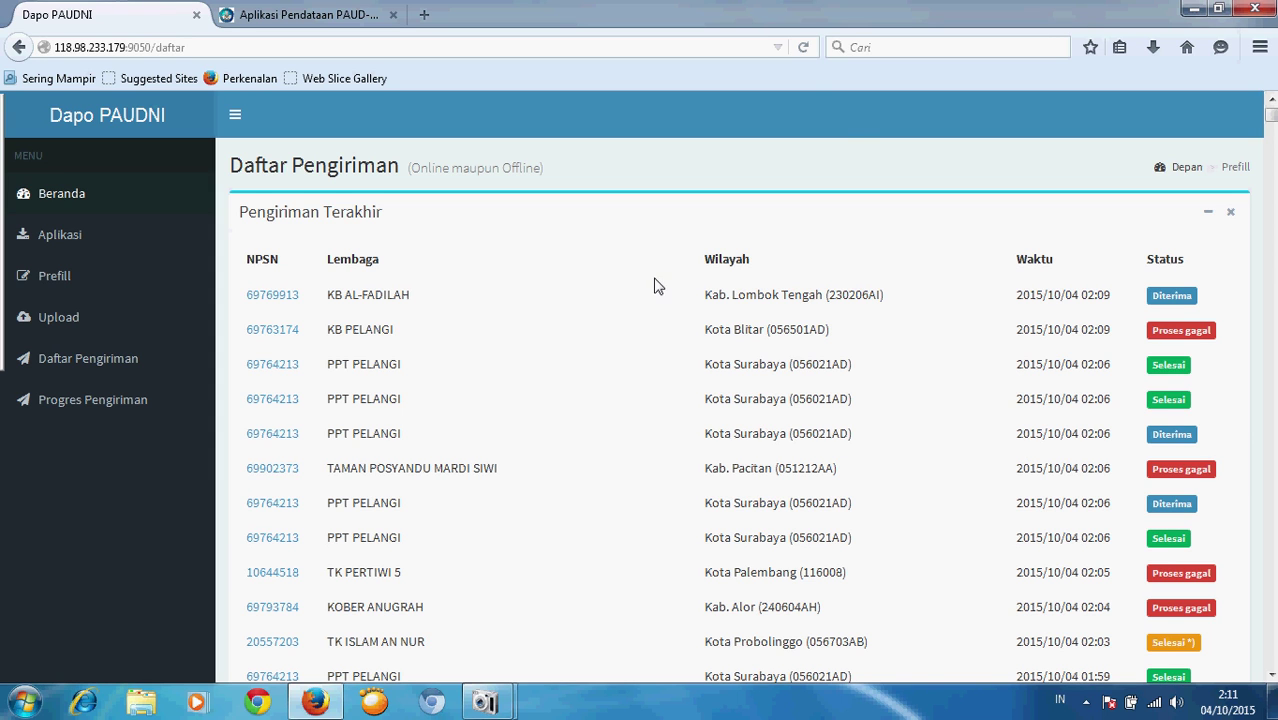
click(803, 48)
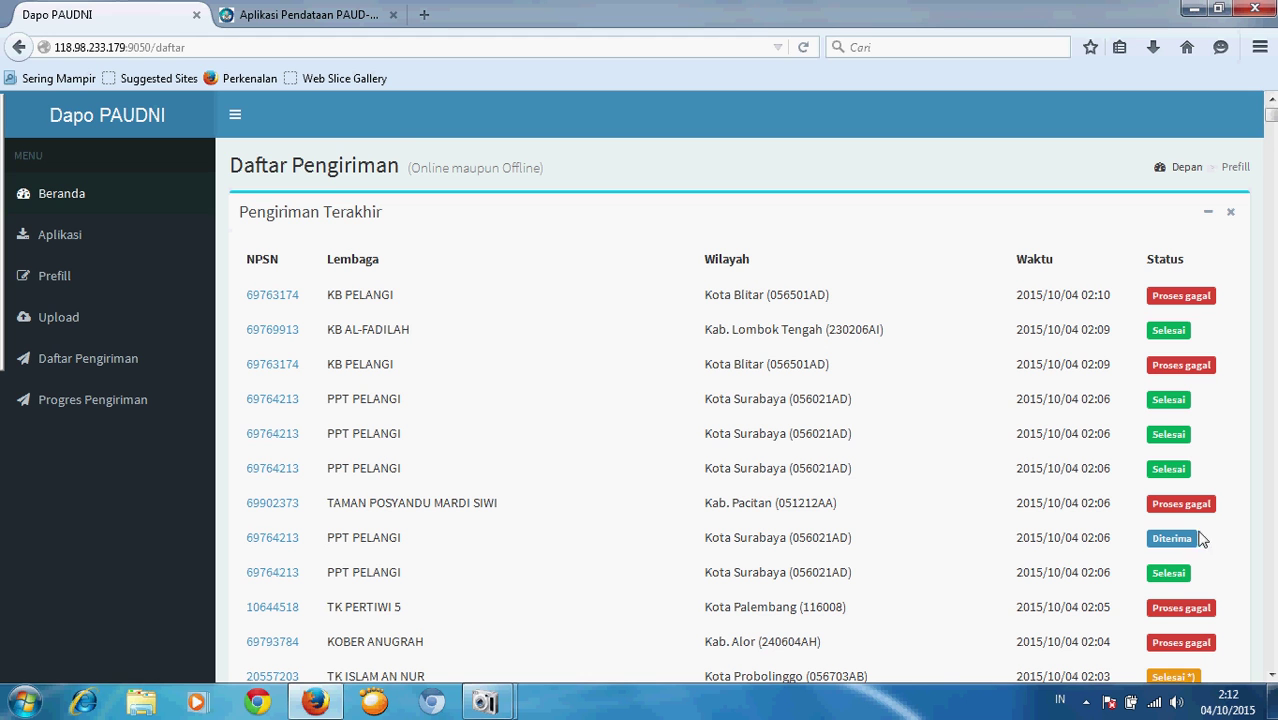
Dismiss the finished Sinkronisasi dialog in the PAUD-DIKMAS application and close Firefox with all its tabs
click(332, 24)
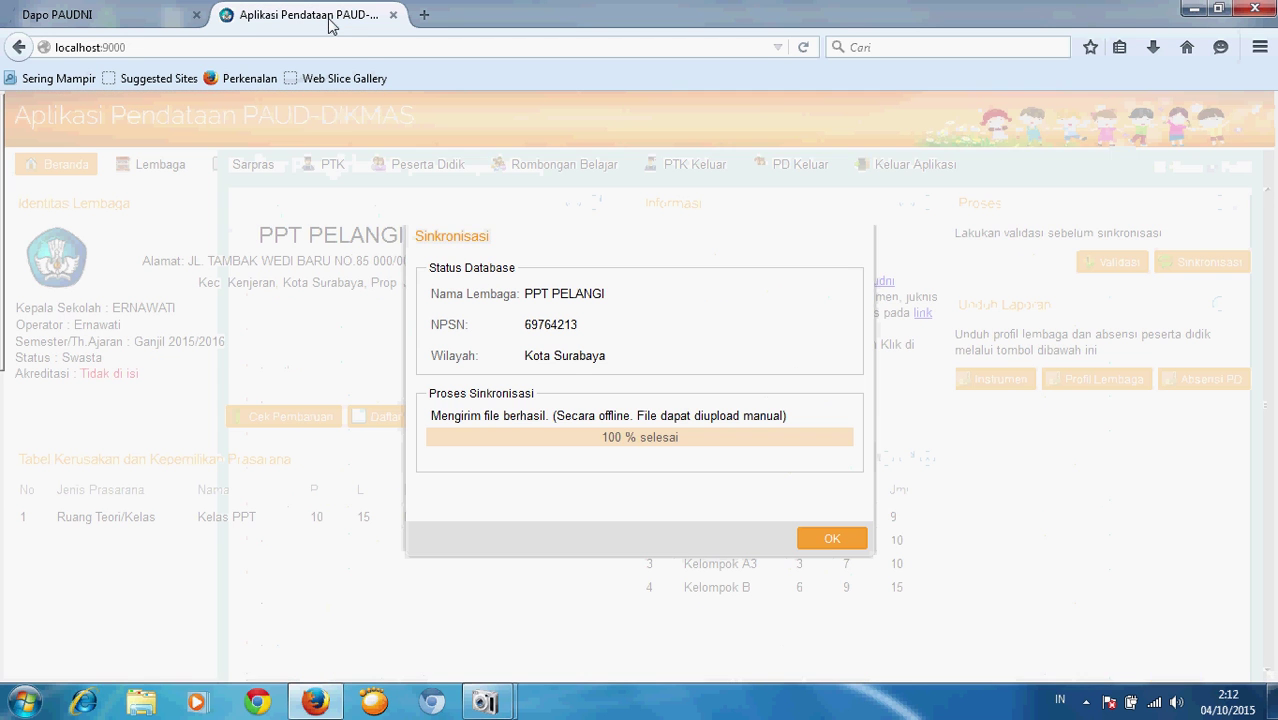
click(828, 540)
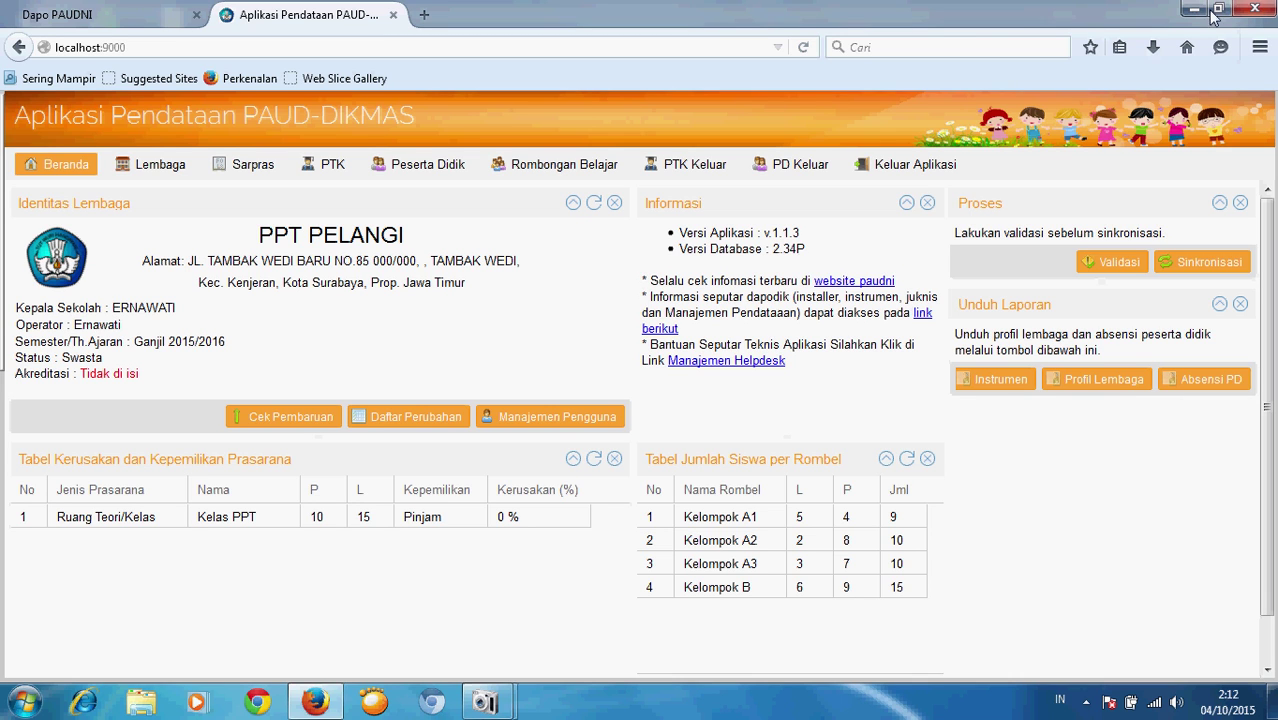
click(1262, 10)
click(595, 385)
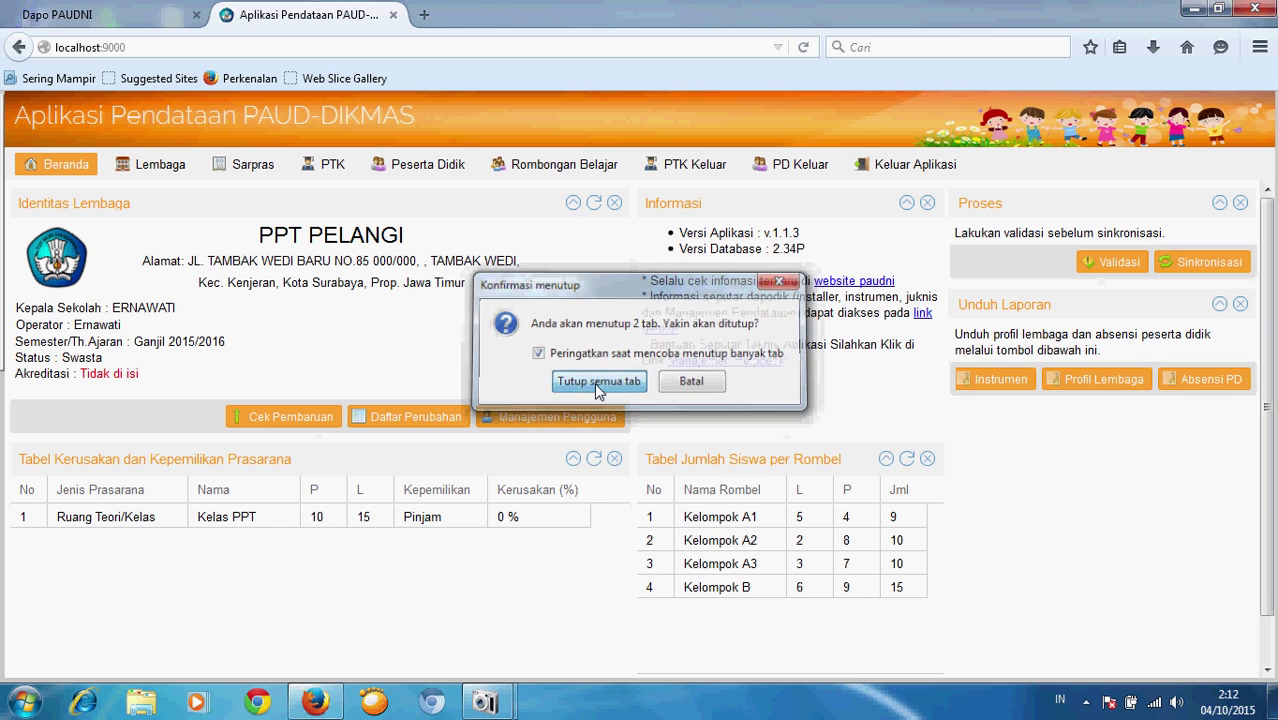
mouse_move(505, 703)
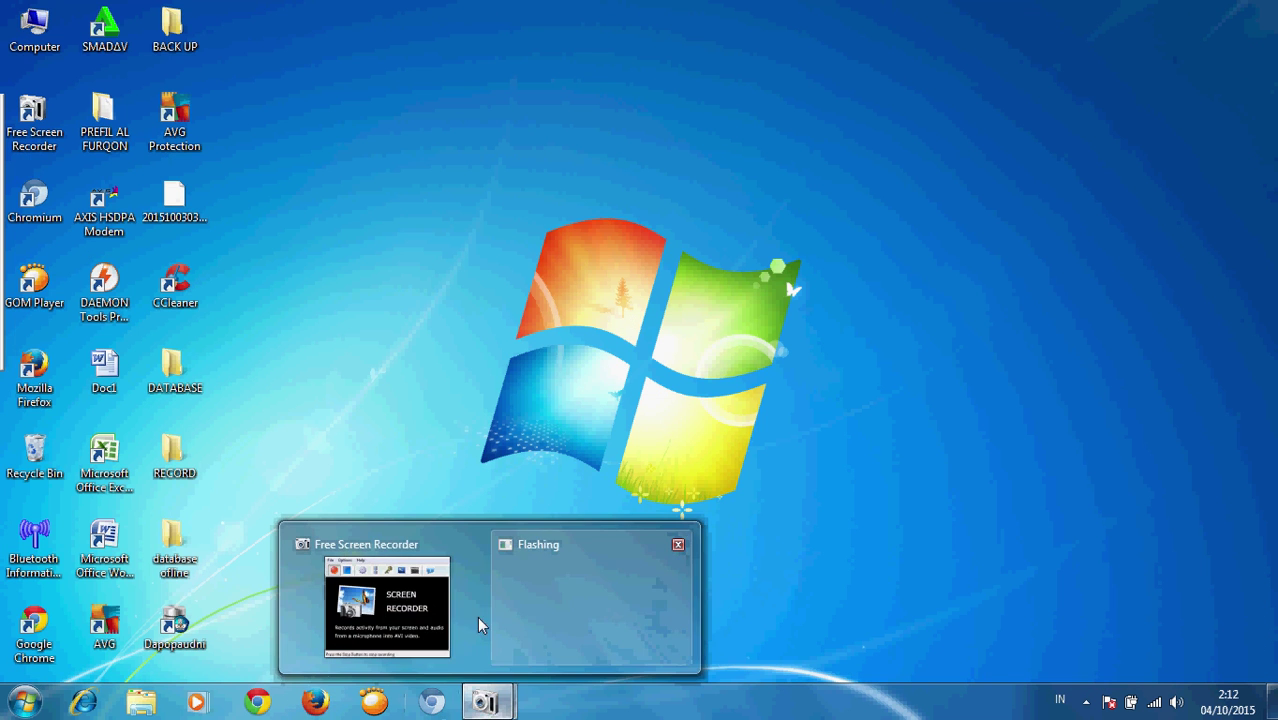